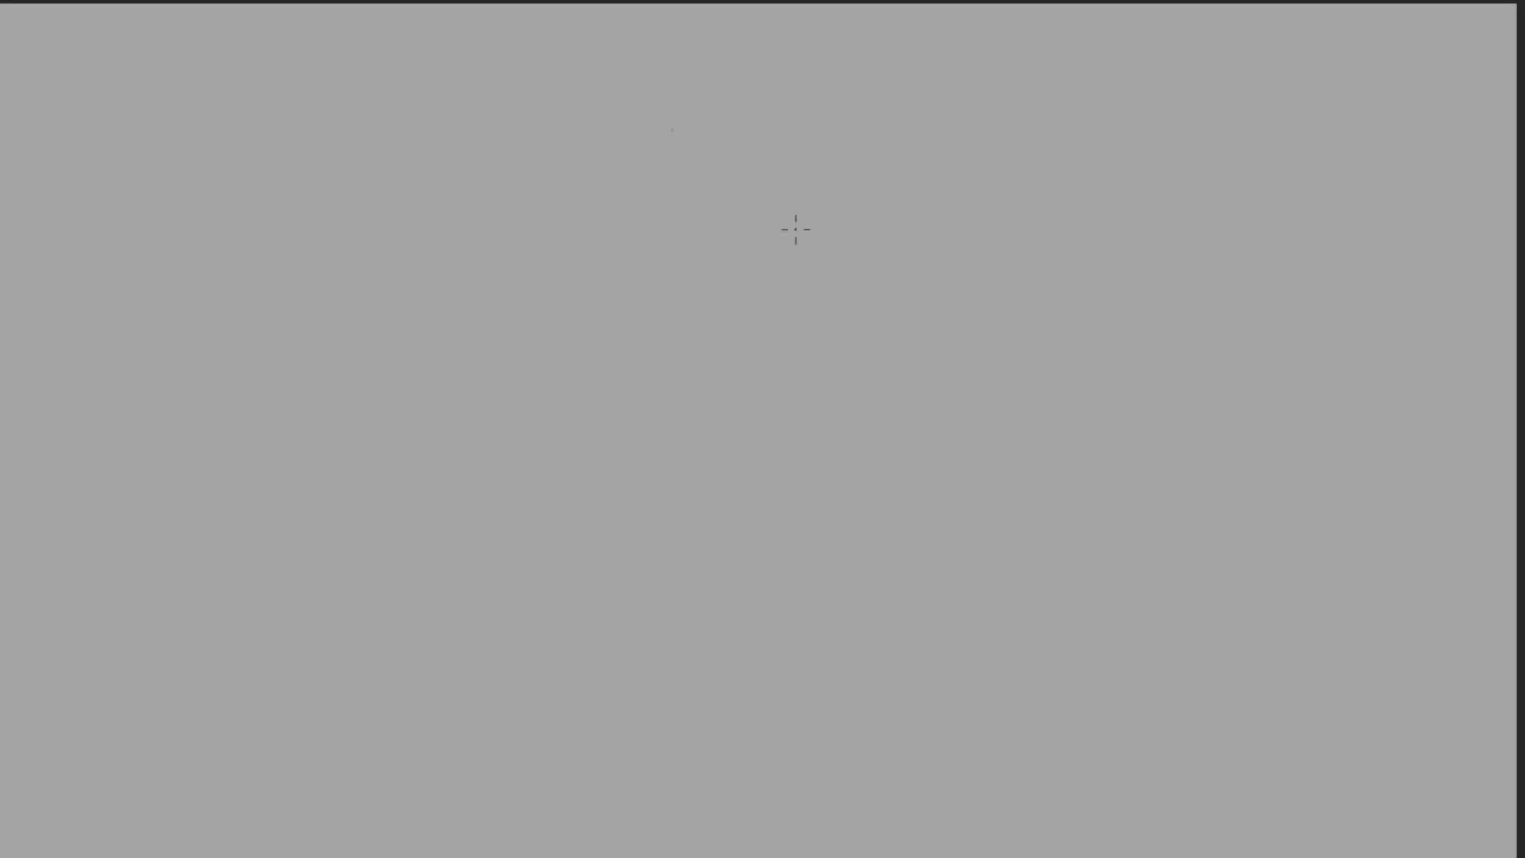
Rough in a red sketch of a figure with crossed arms, loose hair and a curved sickle on each side of the head.
mouse_move(689, 145)
left_mouse_down()
mouse_move(801, 100)
mouse_move(700, 216)
mouse_move(619, 142)
mouse_move(964, 237)
mouse_move(583, 292)
mouse_move(899, 288)
mouse_move(901, 255)
left_mouse_up()
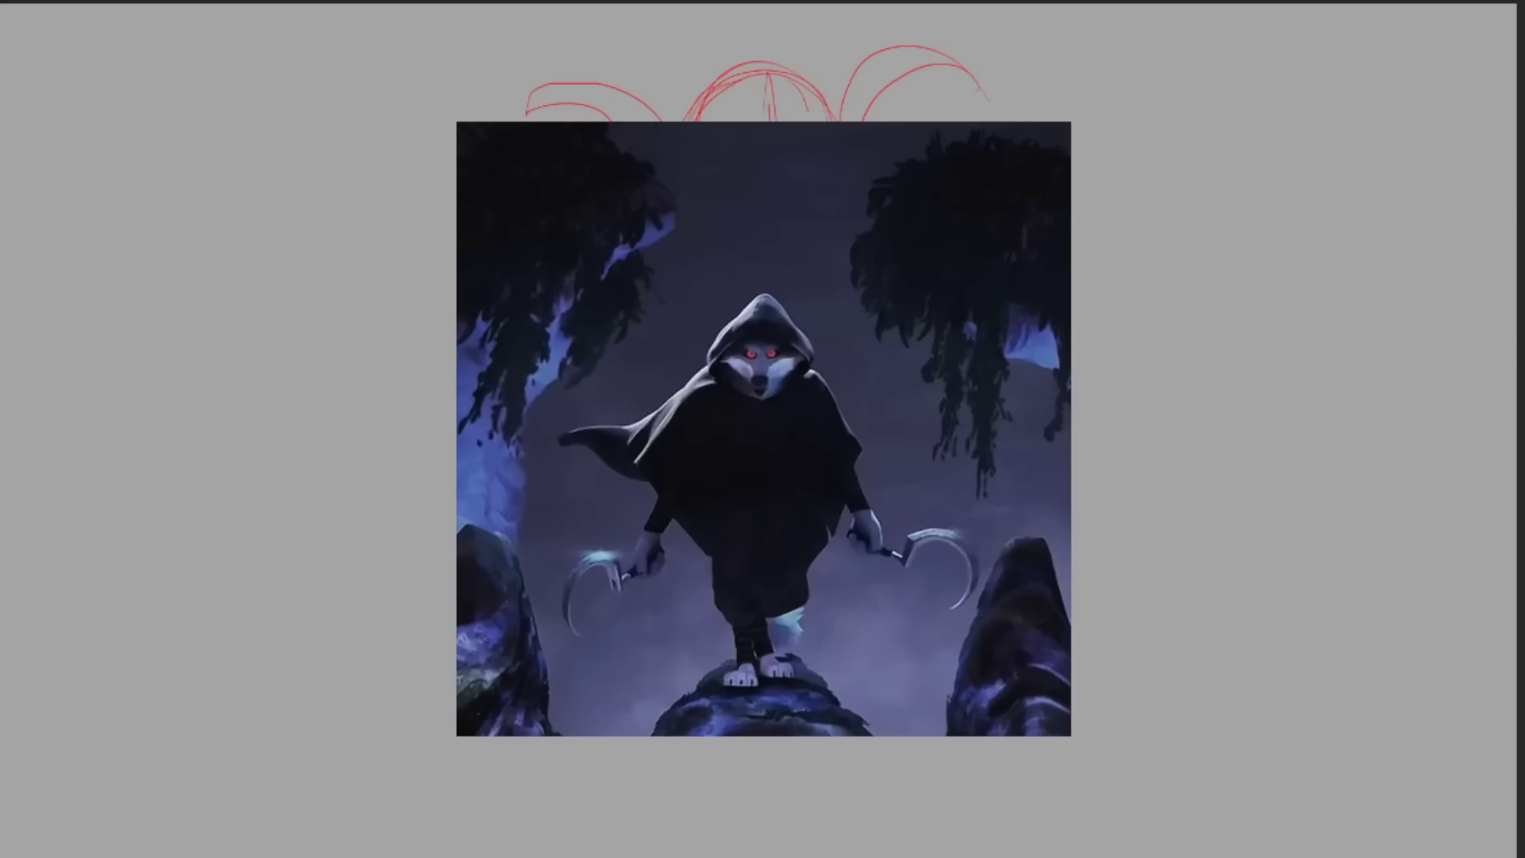
mouse_move(848, 552)
left_mouse_down()
mouse_move(650, 671)
mouse_move(665, 366)
mouse_move(771, 228)
mouse_move(746, 115)
mouse_move(750, 260)
mouse_move(885, 343)
left_mouse_up()
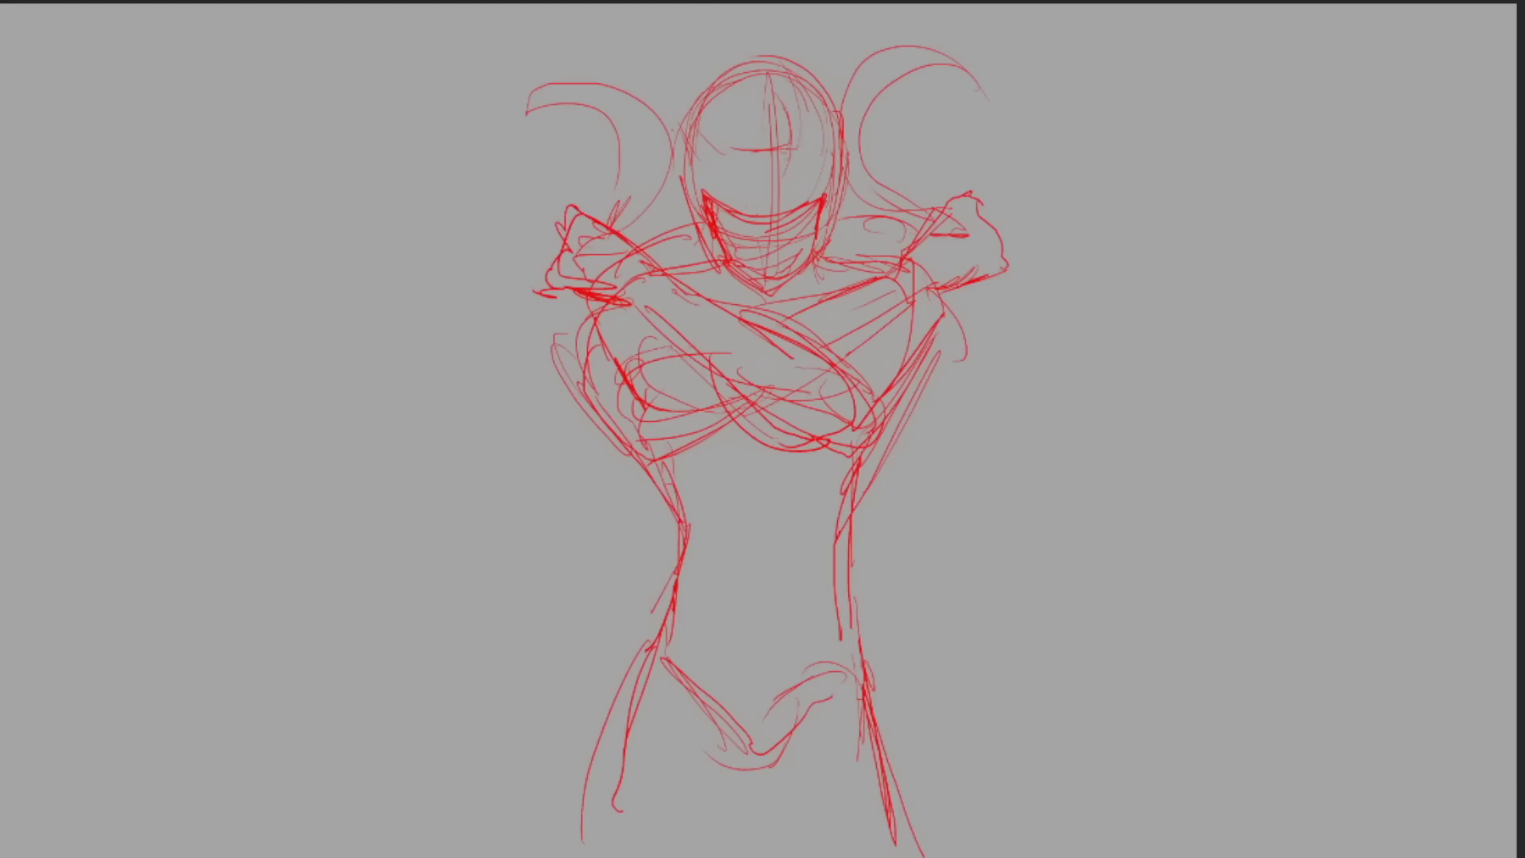
left_click_drag(734, 290, 794, 198)
mouse_move(794, 143)
left_mouse_down()
mouse_move(818, 206)
mouse_move(786, 226)
left_mouse_up()
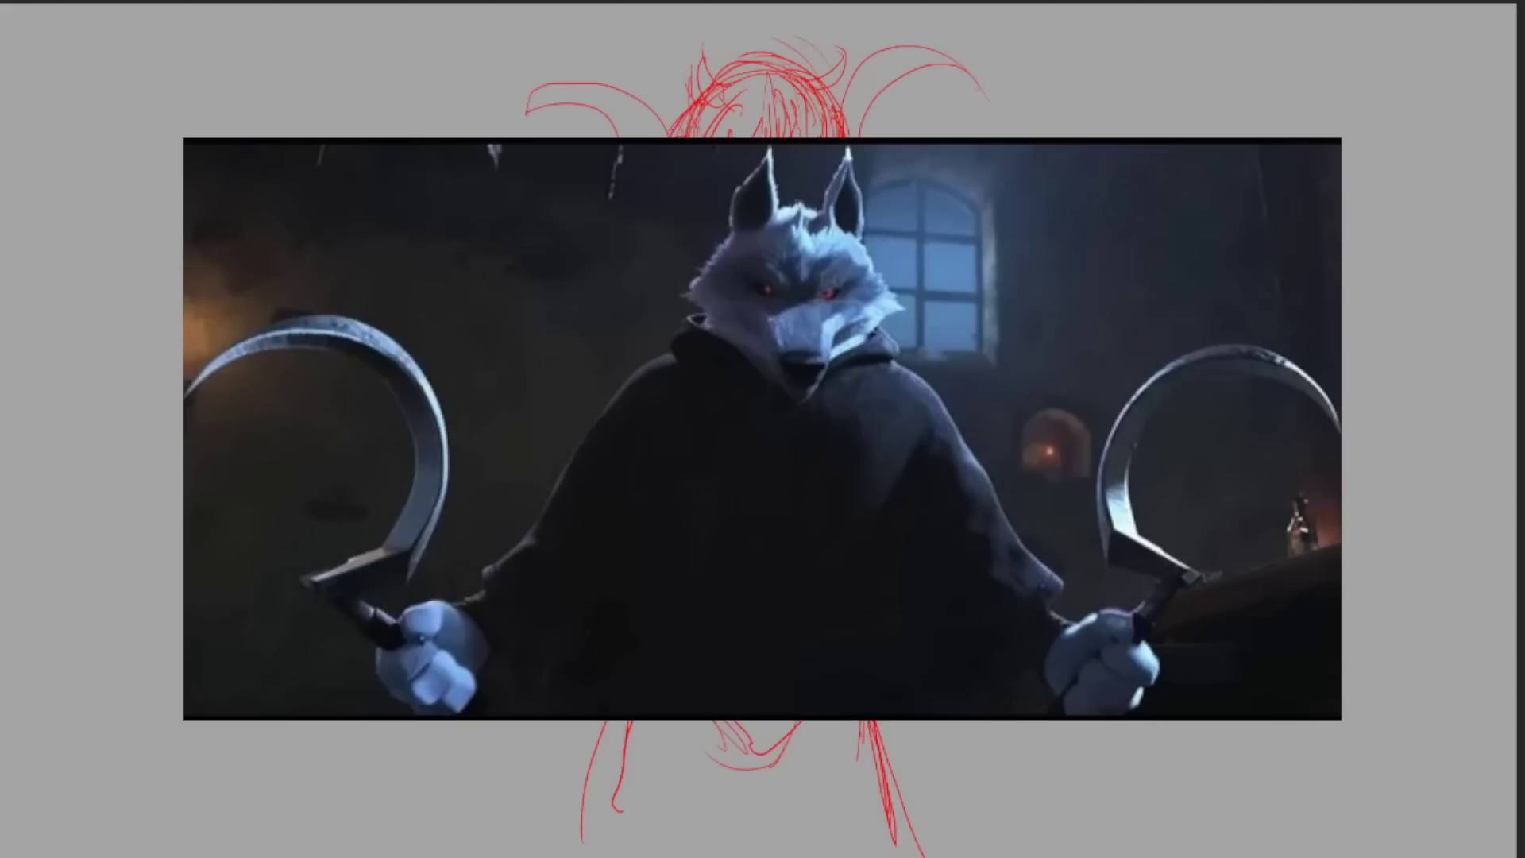
left_click_drag(842, 135, 988, 120)
left_click_drag(529, 135, 659, 88)
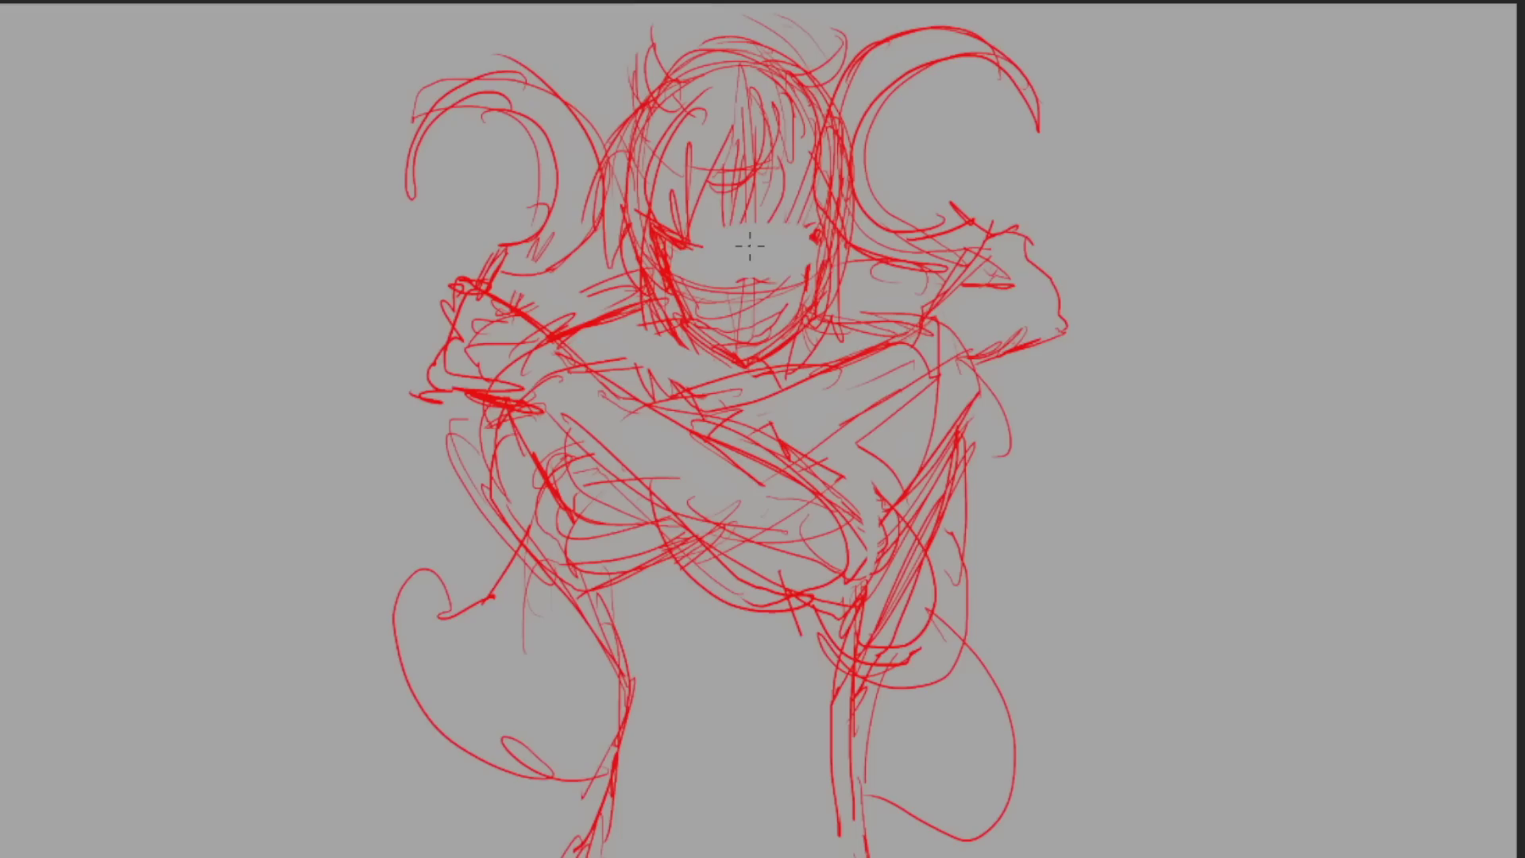
Sketch the facial features in red, with narrowed eyes, brows, nose and a grinning mouth.
left_click_drag(722, 258, 663, 248)
mouse_move(762, 255)
left_mouse_down()
mouse_move(818, 248)
mouse_move(715, 302)
mouse_move(756, 338)
left_mouse_up()
mouse_move(718, 239)
left_mouse_down()
mouse_move(754, 306)
mouse_move(814, 208)
left_mouse_up()
Draw over the face in dark red with front hair strands, glaring eyes and a fanged grin, plus the sickle on the viewer's right.
left_click_drag(655, 215, 730, 242)
left_click_drag(739, 147, 715, 282)
left_click_drag(787, 131, 743, 270)
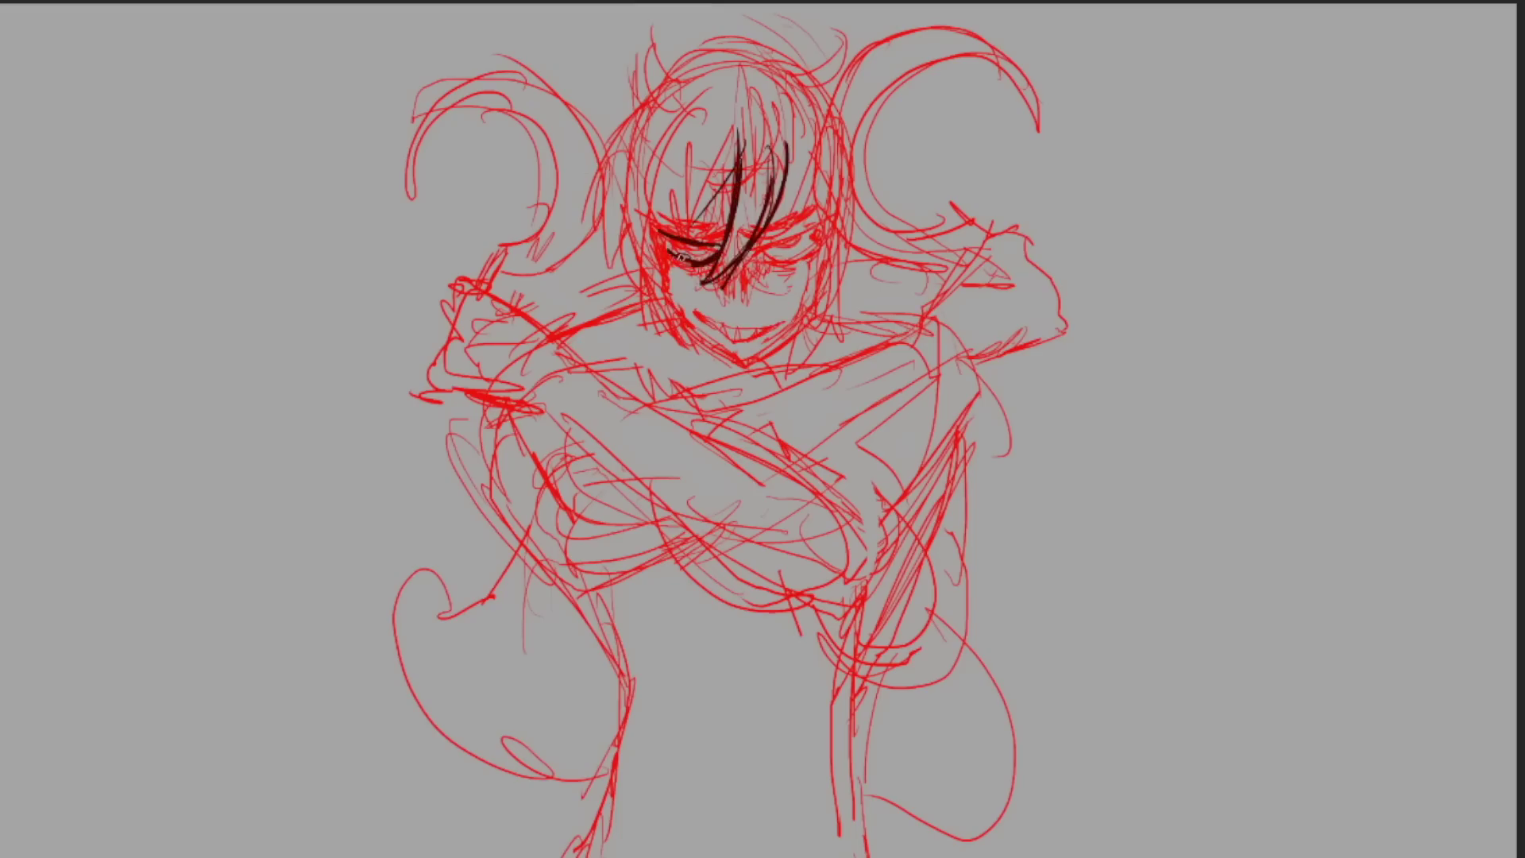
mouse_move(818, 227)
left_mouse_down()
mouse_move(755, 266)
mouse_move(743, 242)
left_mouse_up()
left_click_drag(727, 337, 697, 311)
left_click_drag(858, 294, 1029, 135)
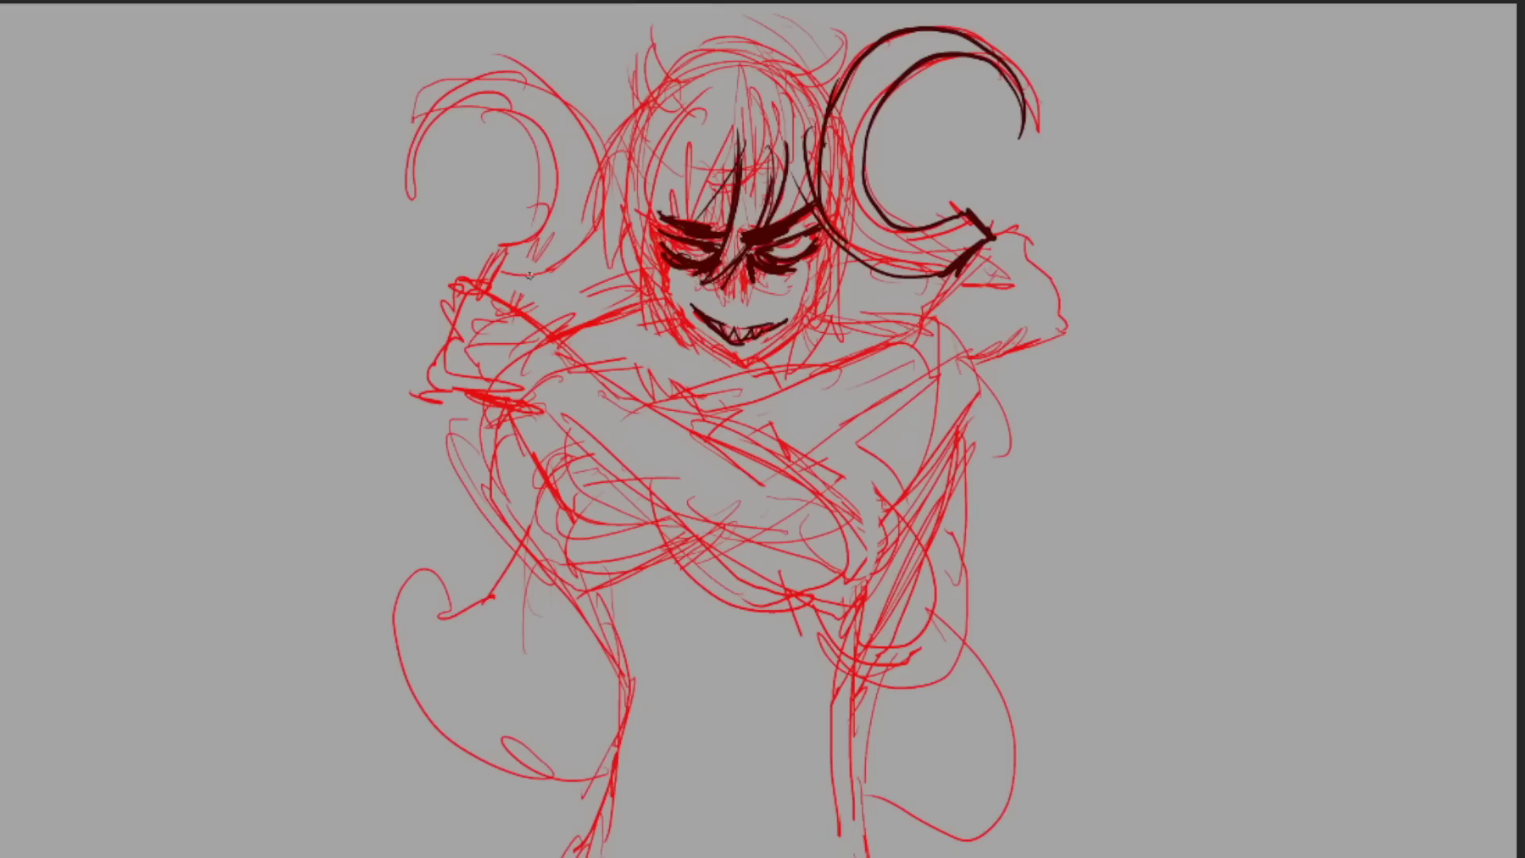
Define the chin-length hair, jawline and nose over the red sketch in dark red.
left_click_drag(623, 183, 671, 342)
left_click_drag(822, 171, 794, 385)
left_click_drag(660, 254, 726, 370)
mouse_move(616, 159)
left_mouse_down()
mouse_move(680, 71)
mouse_move(826, 111)
left_mouse_up()
left_click_drag(739, 254, 743, 314)
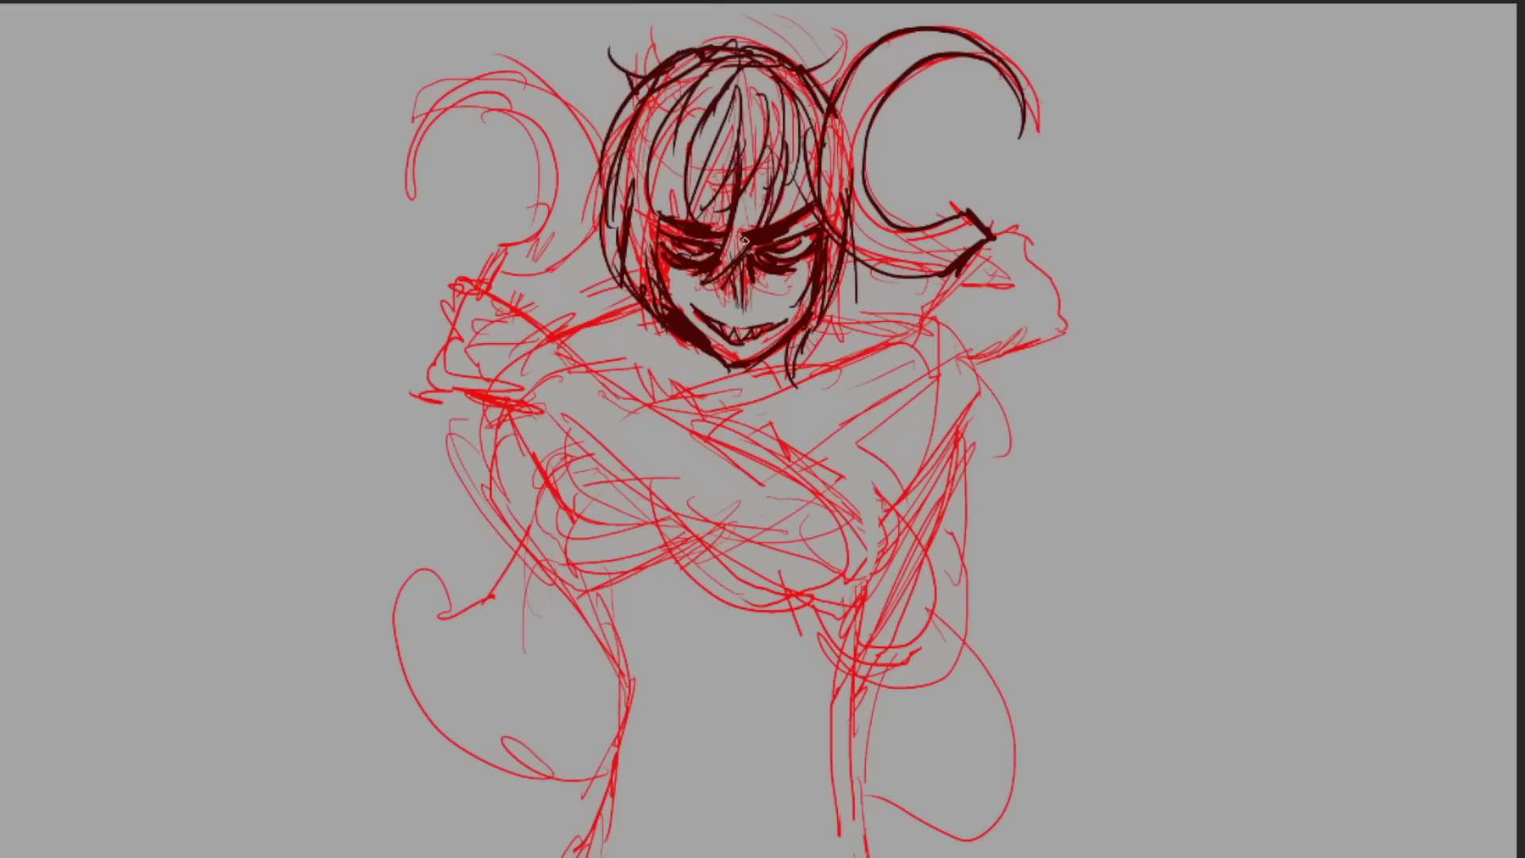
Draw the neck, shoulders, both sides of the torso and the raised forearm in dark red.
left_click_drag(604, 338, 659, 321)
left_click_drag(683, 341, 774, 393)
left_click_drag(651, 318, 556, 541)
mouse_move(818, 318)
left_mouse_down()
mouse_move(977, 413)
mouse_move(842, 854)
left_mouse_up()
left_click_drag(628, 692, 572, 854)
left_click_drag(896, 410, 739, 508)
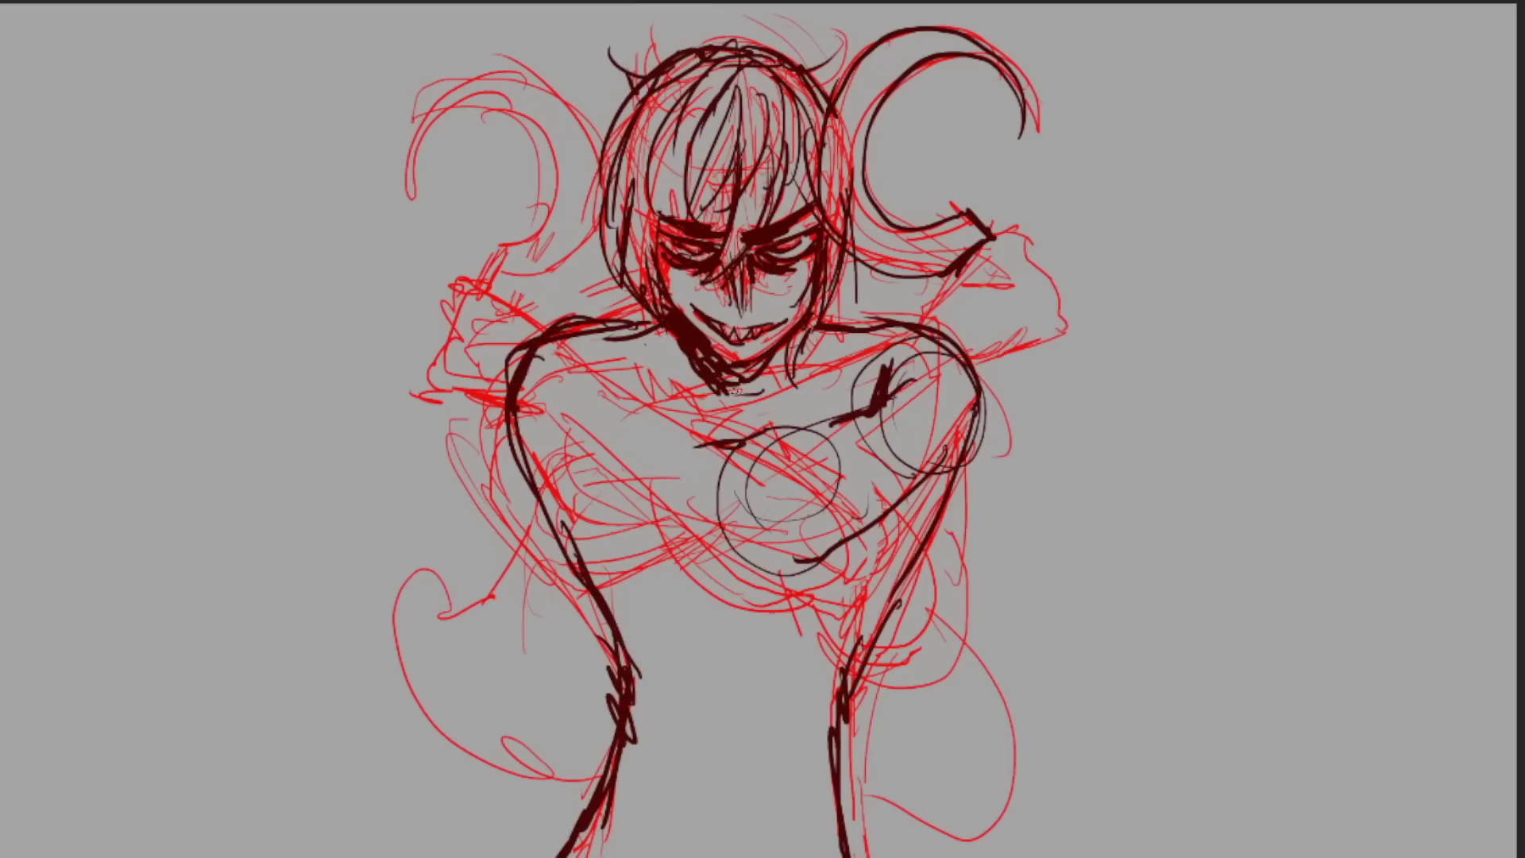
Draw both fists, the crossed forearms and the sickle blade on the viewer's left in dark red.
left_click_drag(953, 278, 1057, 223)
left_click_drag(1056, 317, 929, 389)
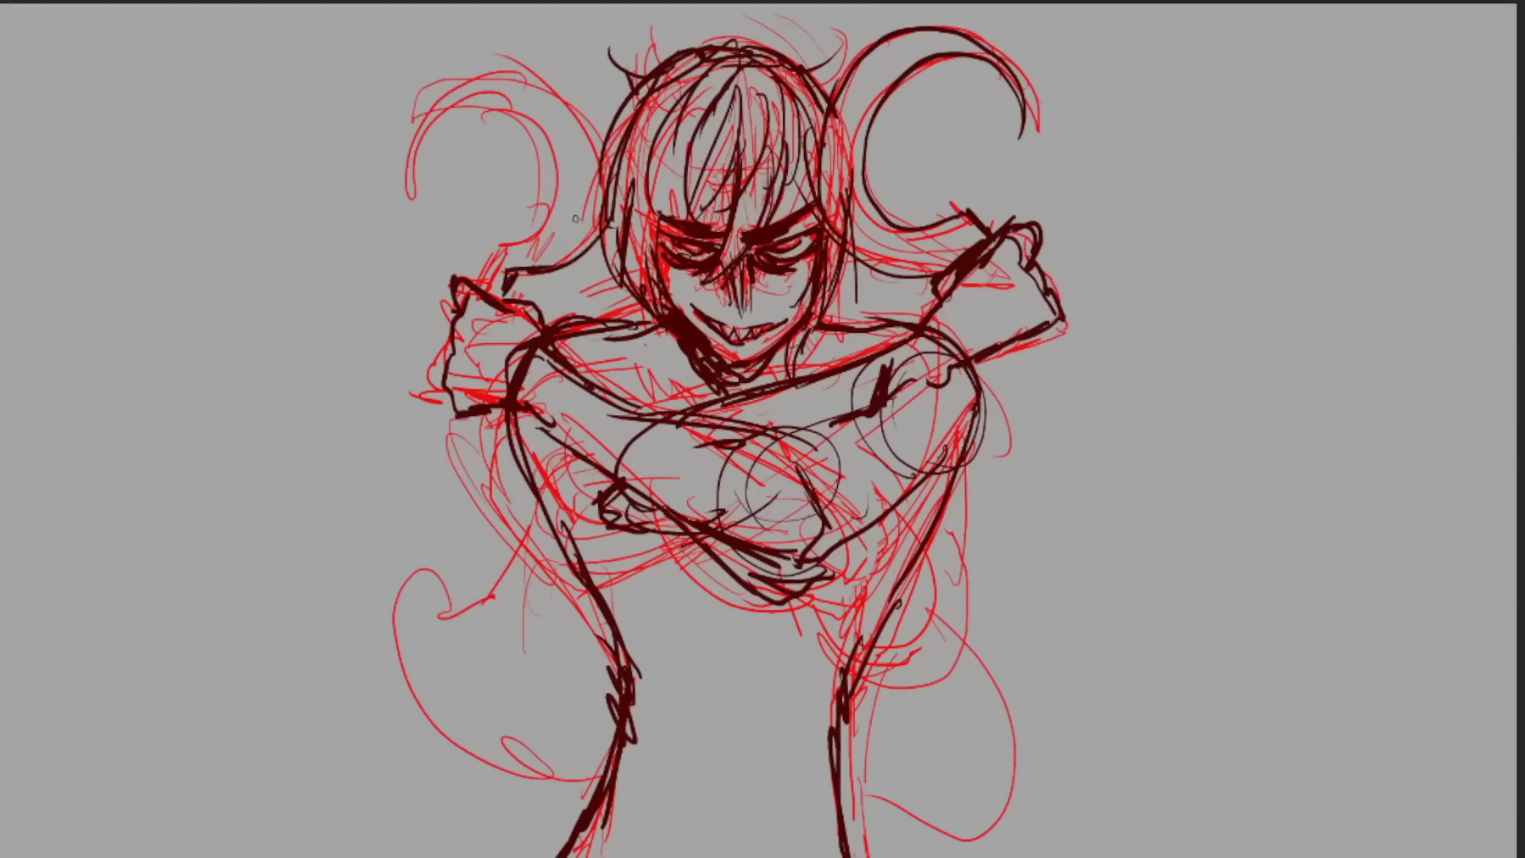
left_click_drag(608, 278, 477, 57)
left_click_drag(477, 57, 436, 229)
left_click_drag(566, 333, 663, 417)
left_click_drag(528, 445, 671, 556)
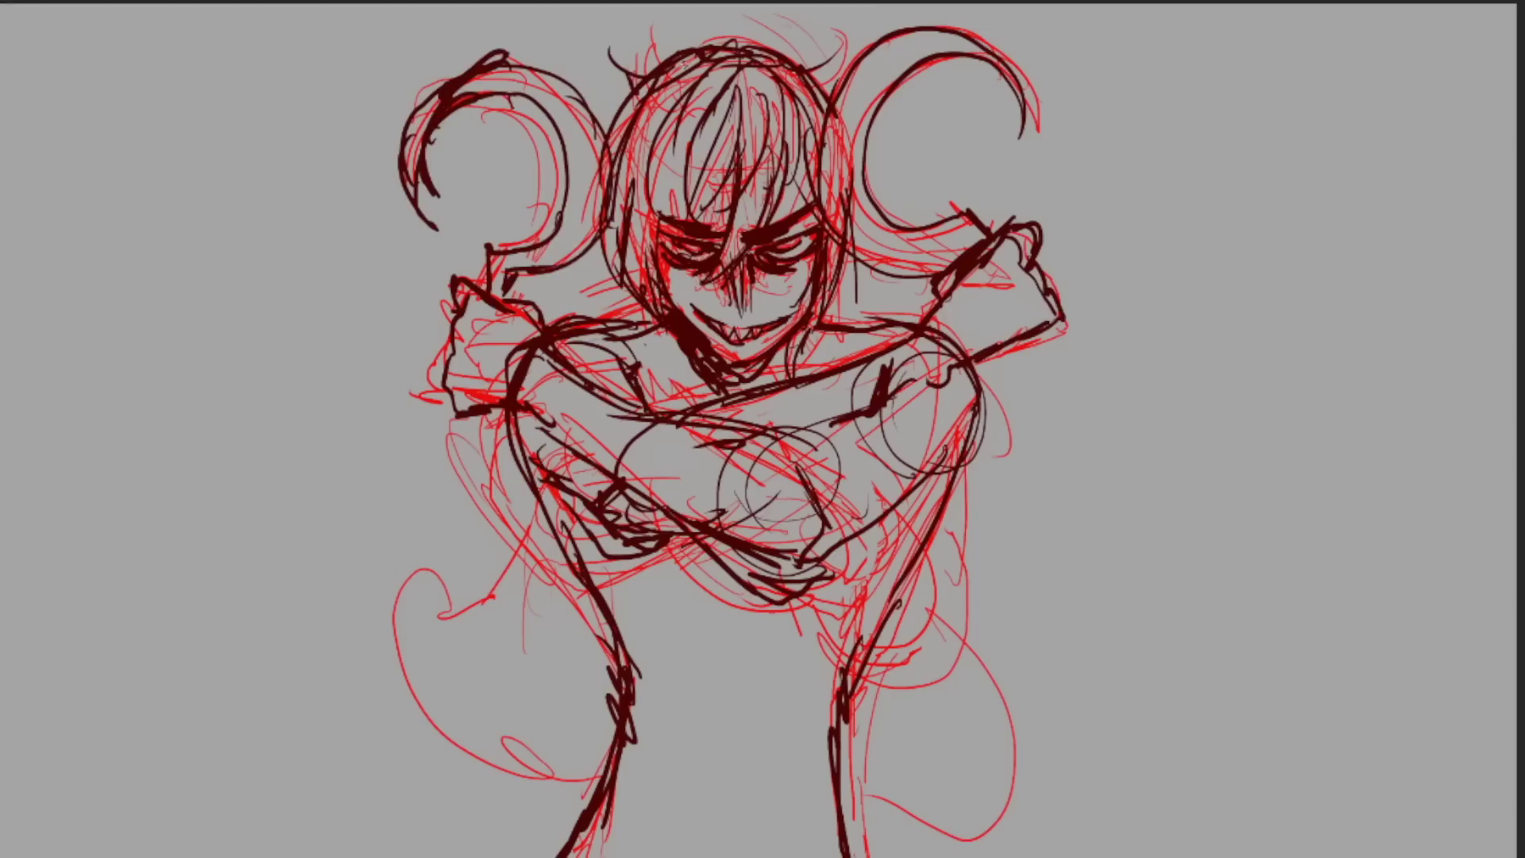
Sketch the cloak draping from both arms and add a handle end below the fist on the viewer's left.
mouse_move(754, 456)
left_mouse_down()
mouse_move(838, 390)
mouse_move(874, 707)
left_mouse_up()
left_click_drag(580, 440, 485, 667)
left_click_drag(710, 556, 624, 659)
left_click_drag(477, 677, 596, 647)
left_click_drag(722, 314, 751, 315)
left_click_drag(881, 119, 834, 238)
left_click_drag(468, 409, 477, 459)
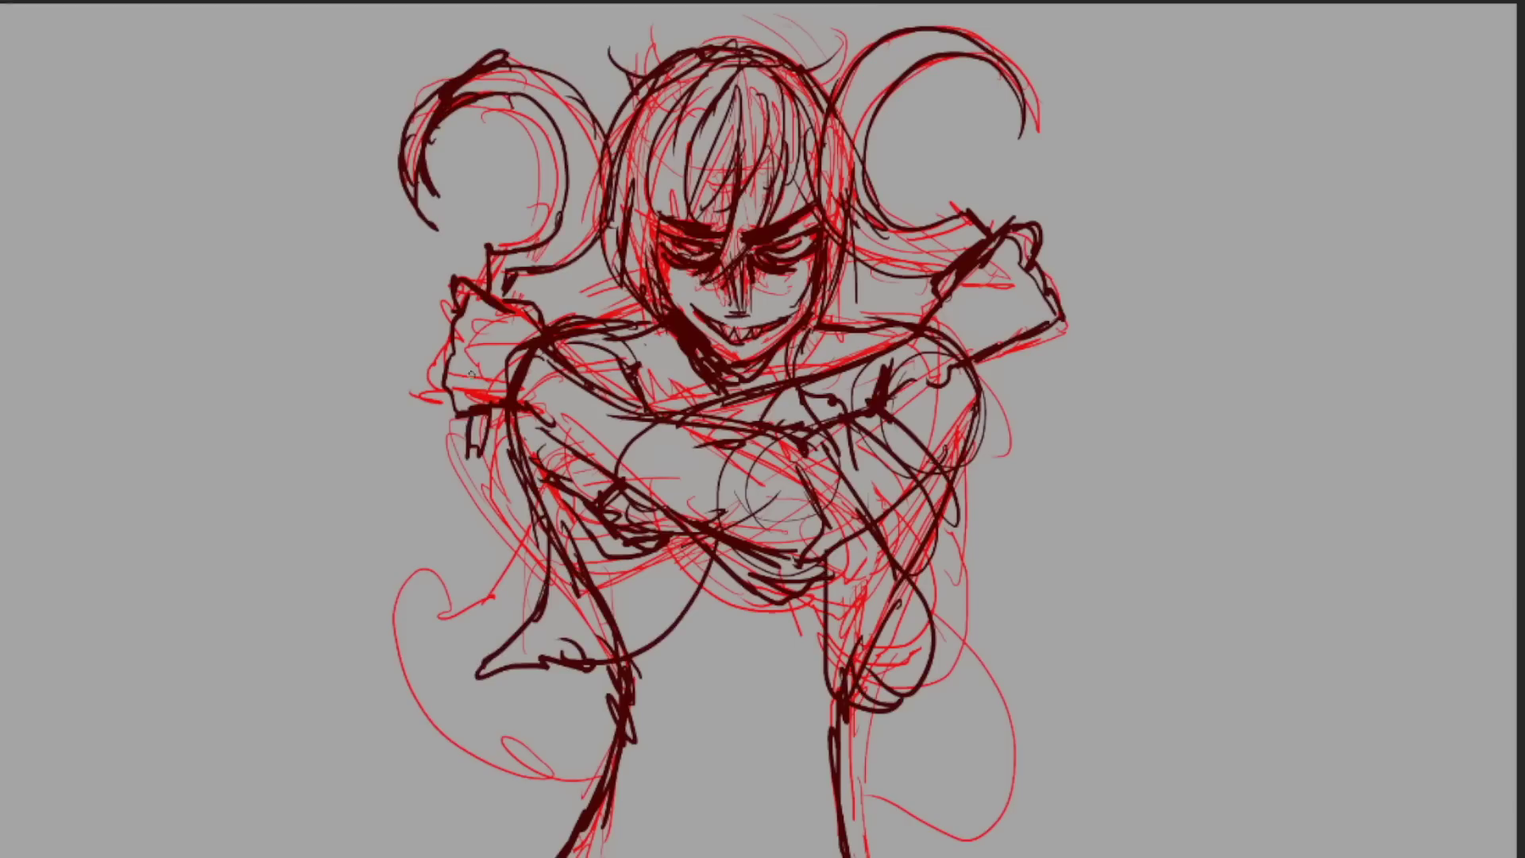
Add the other sickle's handle end, the two sides of the hood and the cloth hem across the waist.
left_click_drag(1020, 337, 1048, 367)
left_click_drag(651, 48, 612, 238)
left_click_drag(791, 44, 874, 187)
mouse_move(647, 247)
left_mouse_down()
mouse_move(818, 262)
mouse_move(790, 306)
left_mouse_up()
left_click_drag(822, 603, 763, 738)
mouse_move(611, 667)
left_mouse_down()
mouse_move(532, 775)
mouse_move(818, 635)
left_mouse_up()
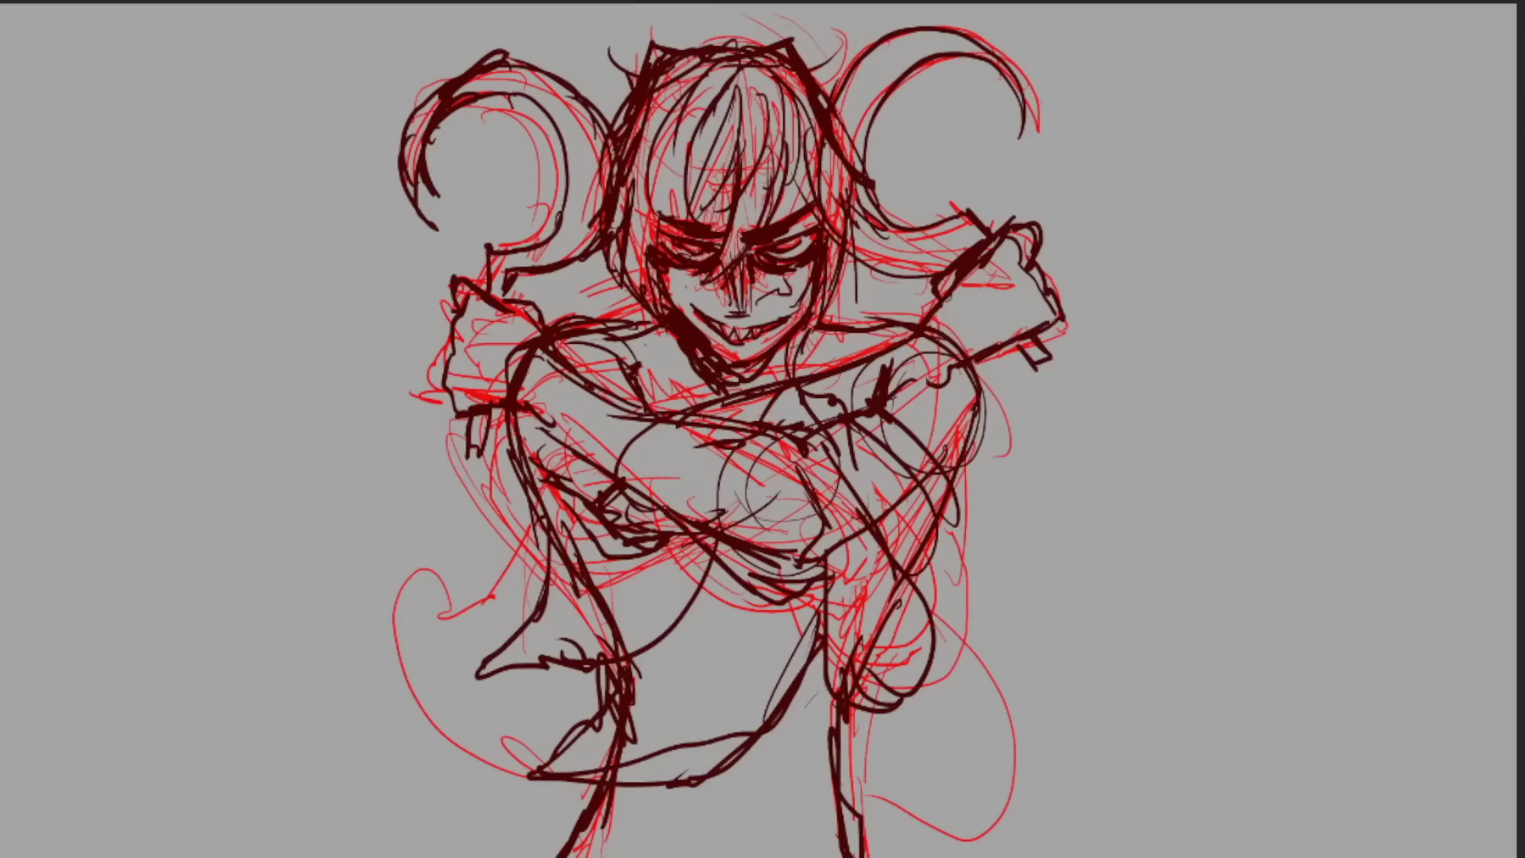
Hatch the lower body dark beneath the hem and draw wrapping bands on the forearm and a collar line.
left_click_drag(834, 667, 711, 854)
left_click_drag(731, 759, 576, 854)
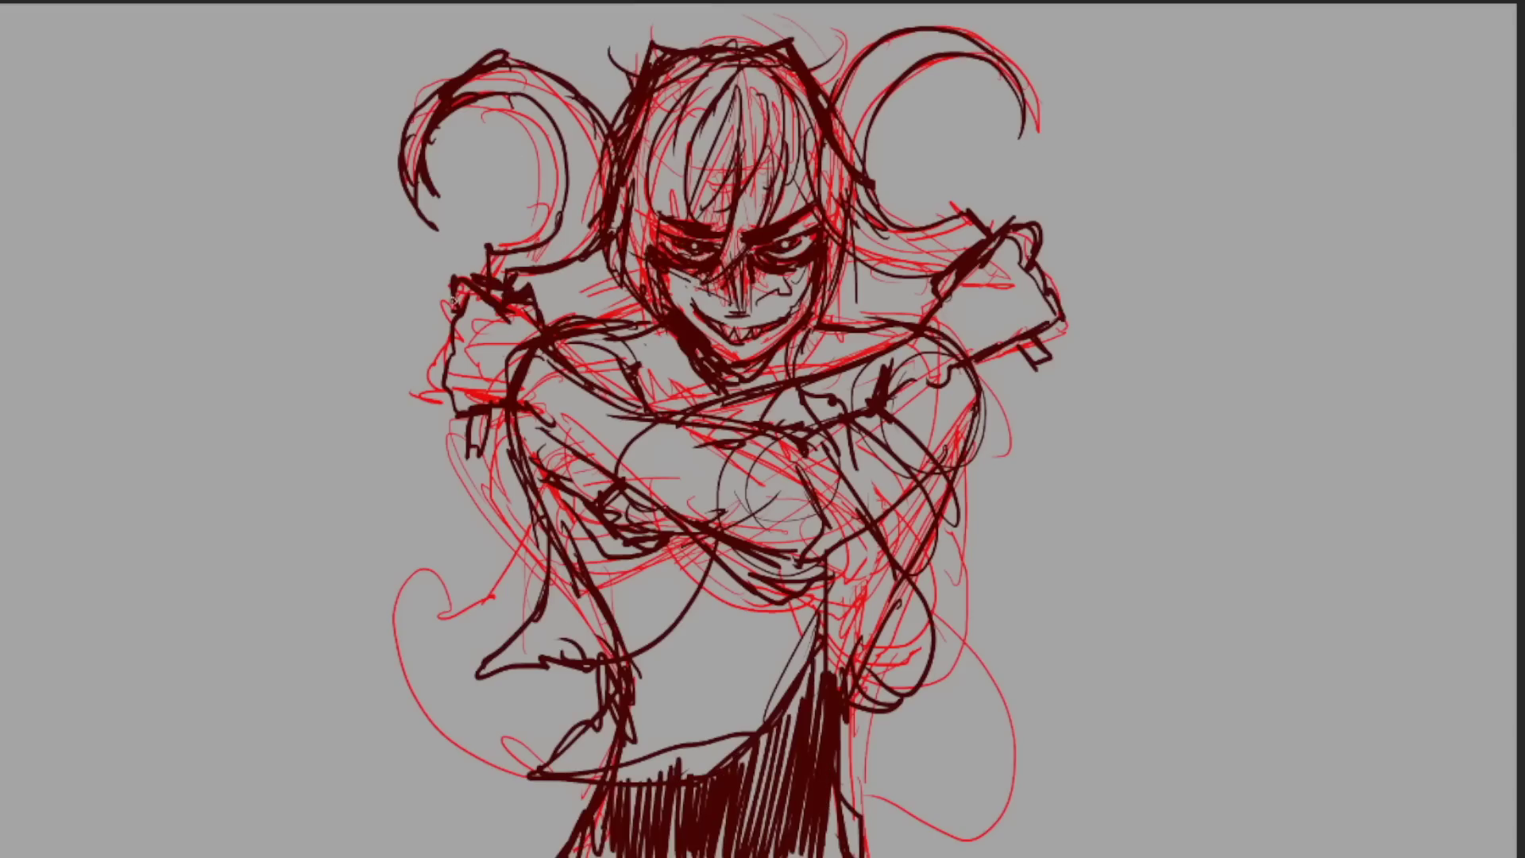
left_click_drag(659, 373, 556, 476)
left_click_drag(588, 378, 548, 444)
left_click_drag(695, 314, 640, 385)
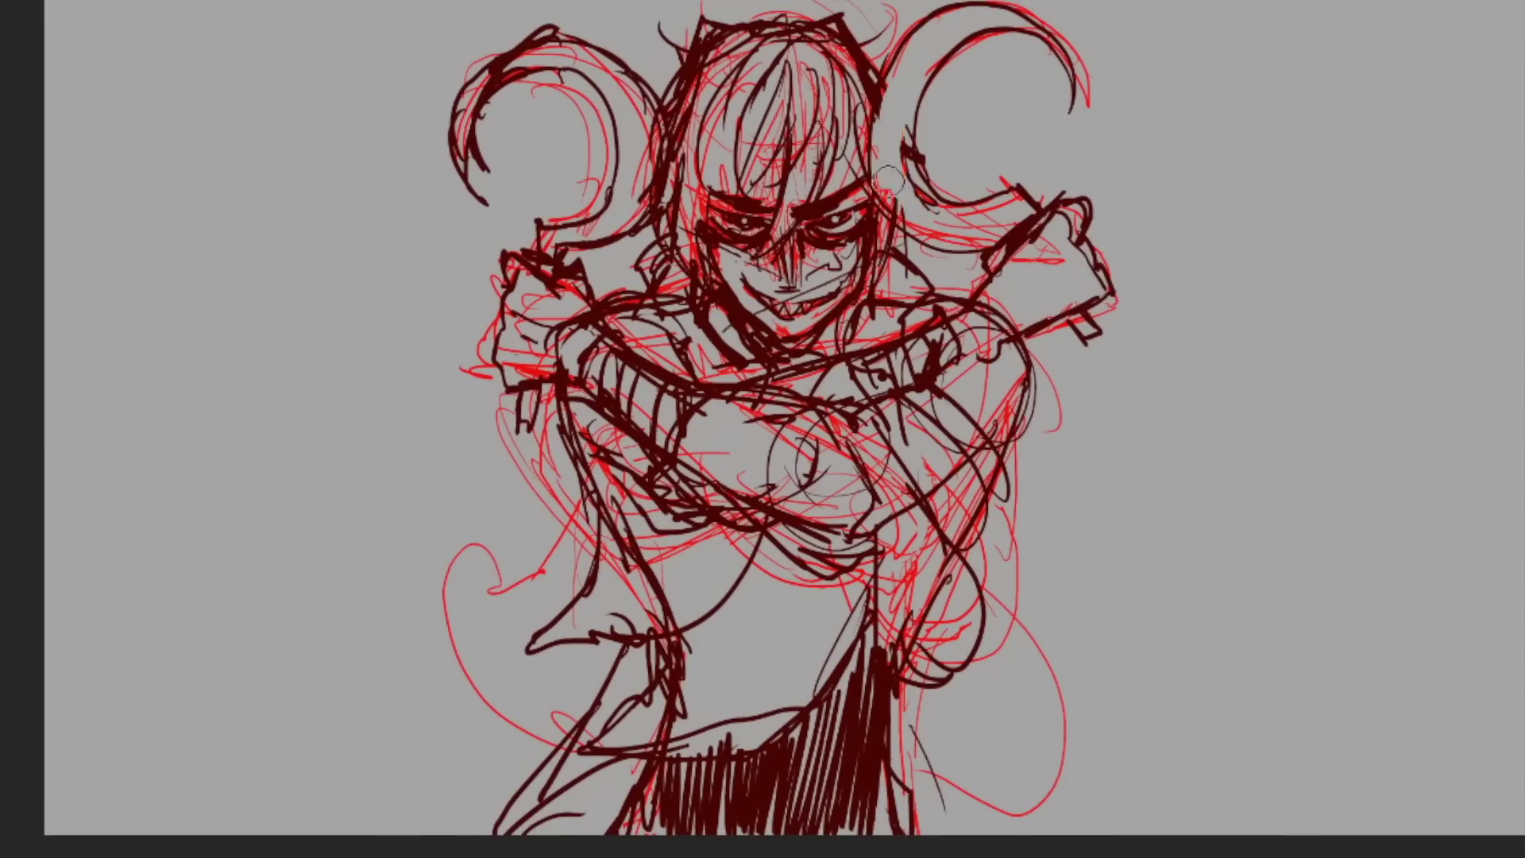
Complete the hood's flat-topped shape and shade its crown and the collar around the neck with dense hatching.
left_click_drag(652, 64, 628, 238)
left_click_drag(922, 262, 841, 353)
left_click_drag(715, 282, 636, 365)
left_click_drag(845, 38, 676, 80)
left_click_drag(651, 230, 620, 282)
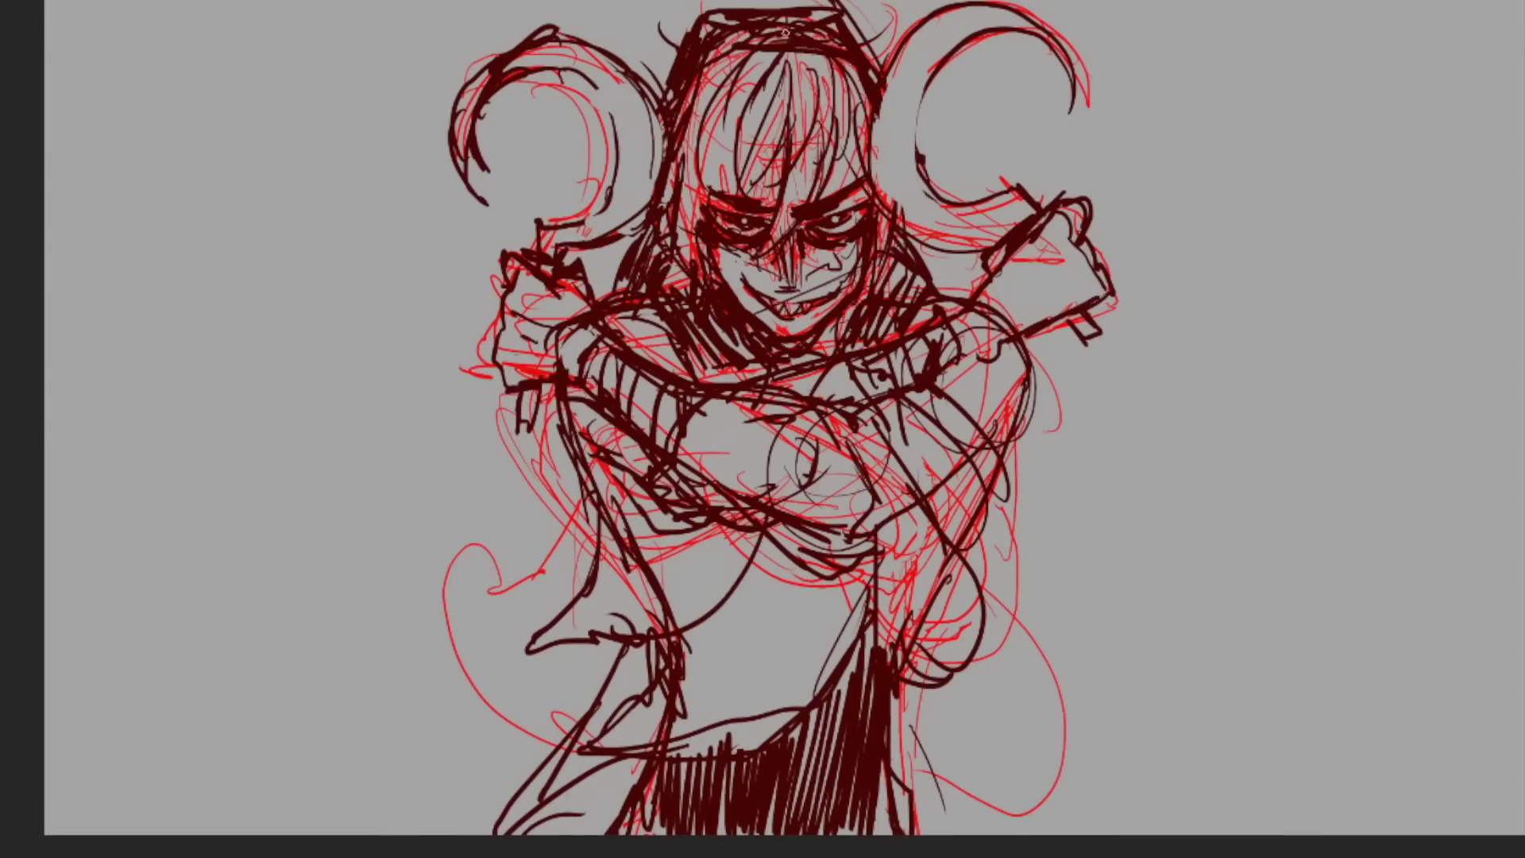
left_click_drag(874, 55, 692, 143)
left_click_drag(870, 112, 667, 199)
Sketch the folds at the waist and the long outer edges of the cloak, and refine both sickle blades.
mouse_move(699, 556)
left_mouse_down()
mouse_move(723, 715)
mouse_move(966, 702)
left_mouse_up()
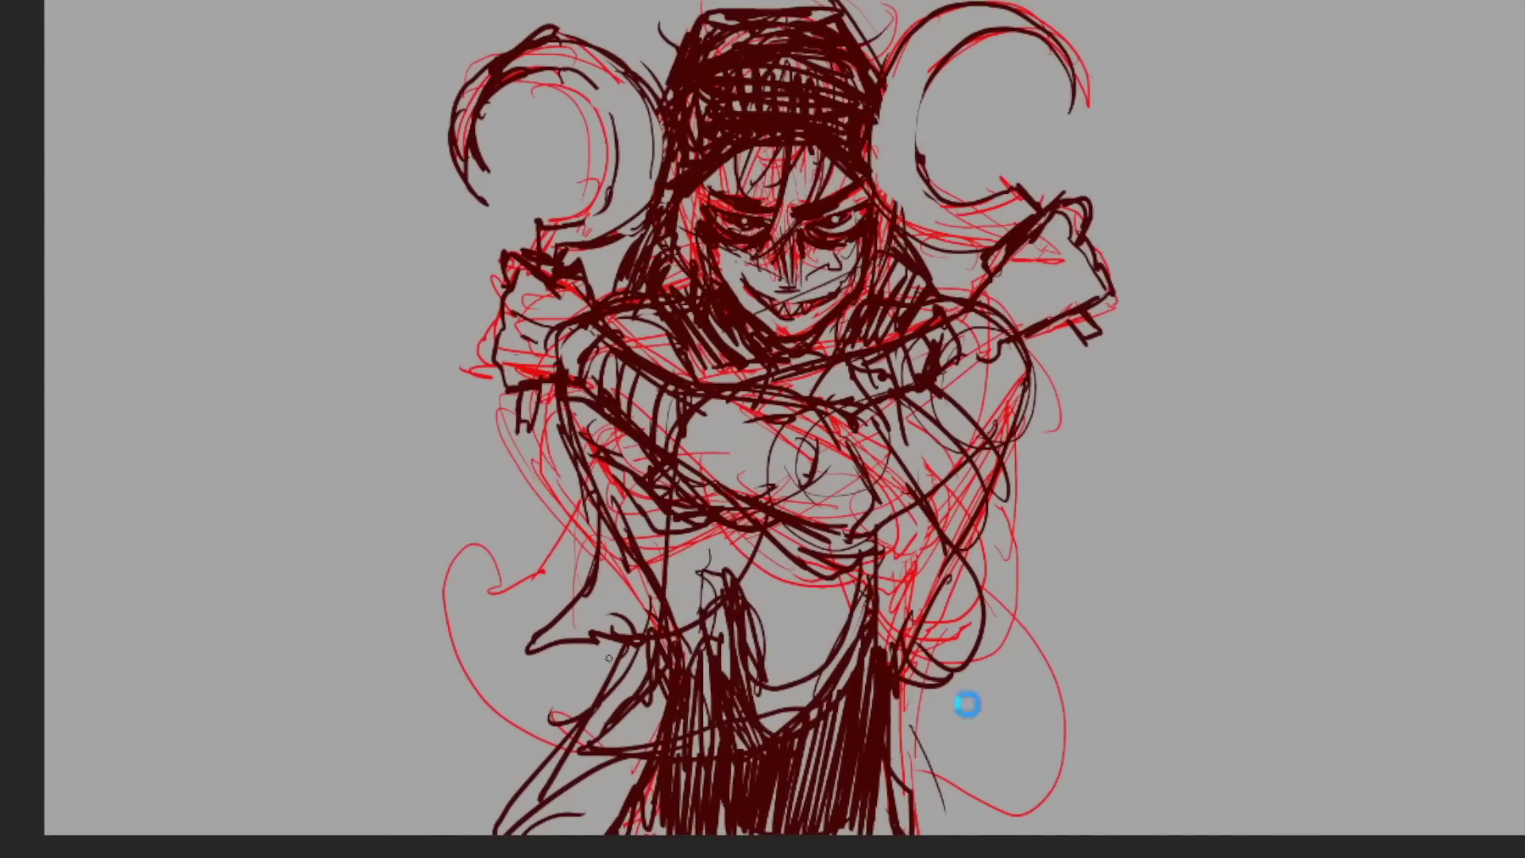
mouse_move(993, 398)
left_mouse_down()
mouse_move(483, 616)
mouse_move(516, 827)
left_mouse_up()
left_click_drag(944, 72, 921, 191)
left_click_drag(977, 24, 882, 159)
left_click_drag(616, 111, 592, 210)
left_click_drag(659, 36, 591, 100)
left_click_drag(615, 441, 664, 516)
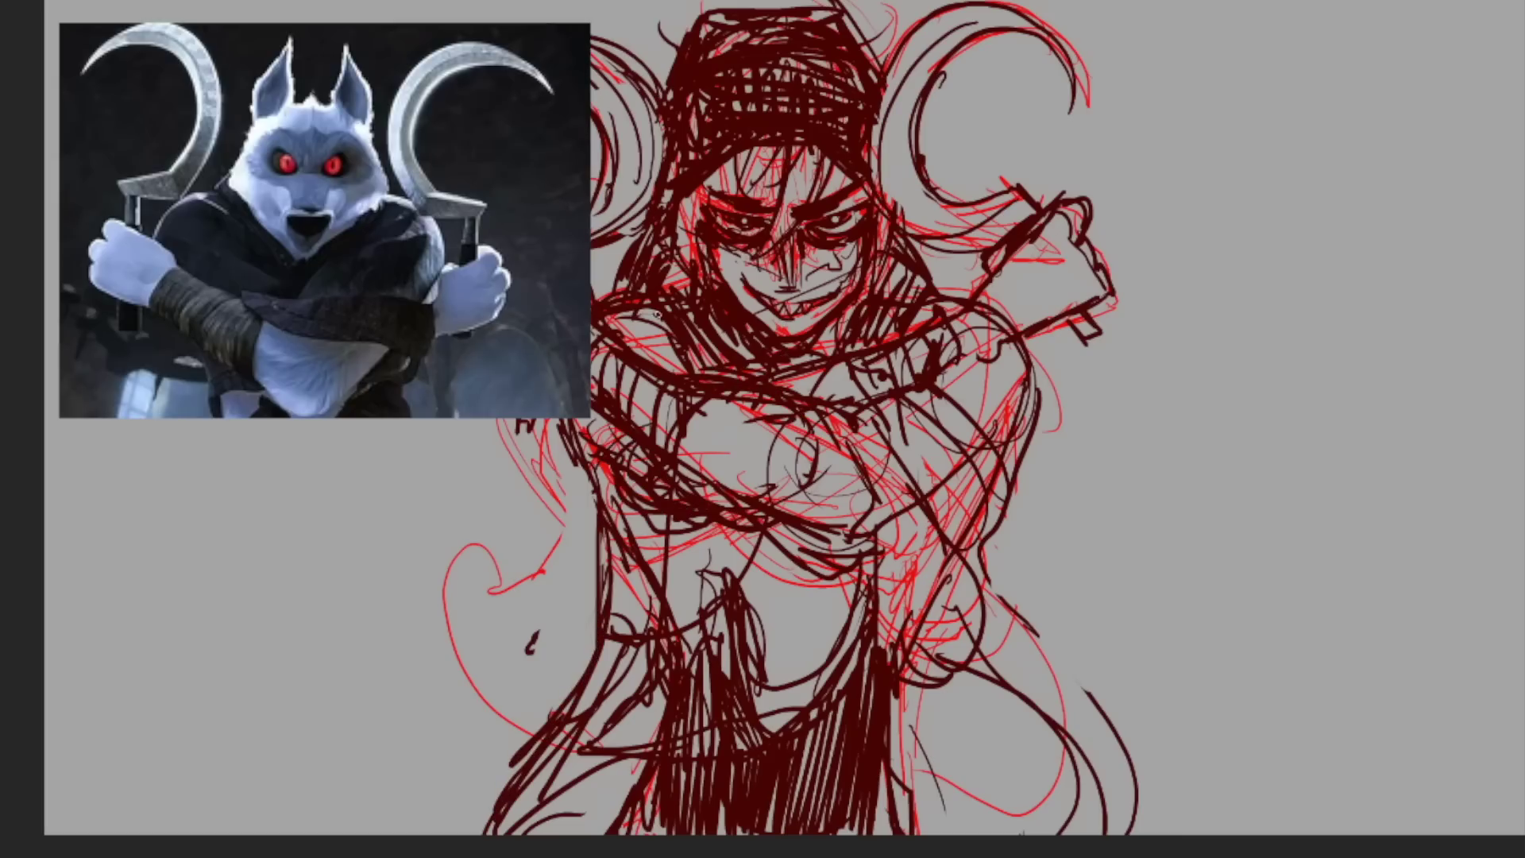
left_click_drag(873, 381, 782, 516)
left_click_drag(989, 361, 857, 401)
key("ctrl+z")
key("ctrl+z")
Rework the forearm on the viewer's right with wrappings and sleeve folds, and hatch the wrapped areas and elbow.
left_click_drag(933, 350, 790, 393)
left_click_drag(957, 440, 881, 612)
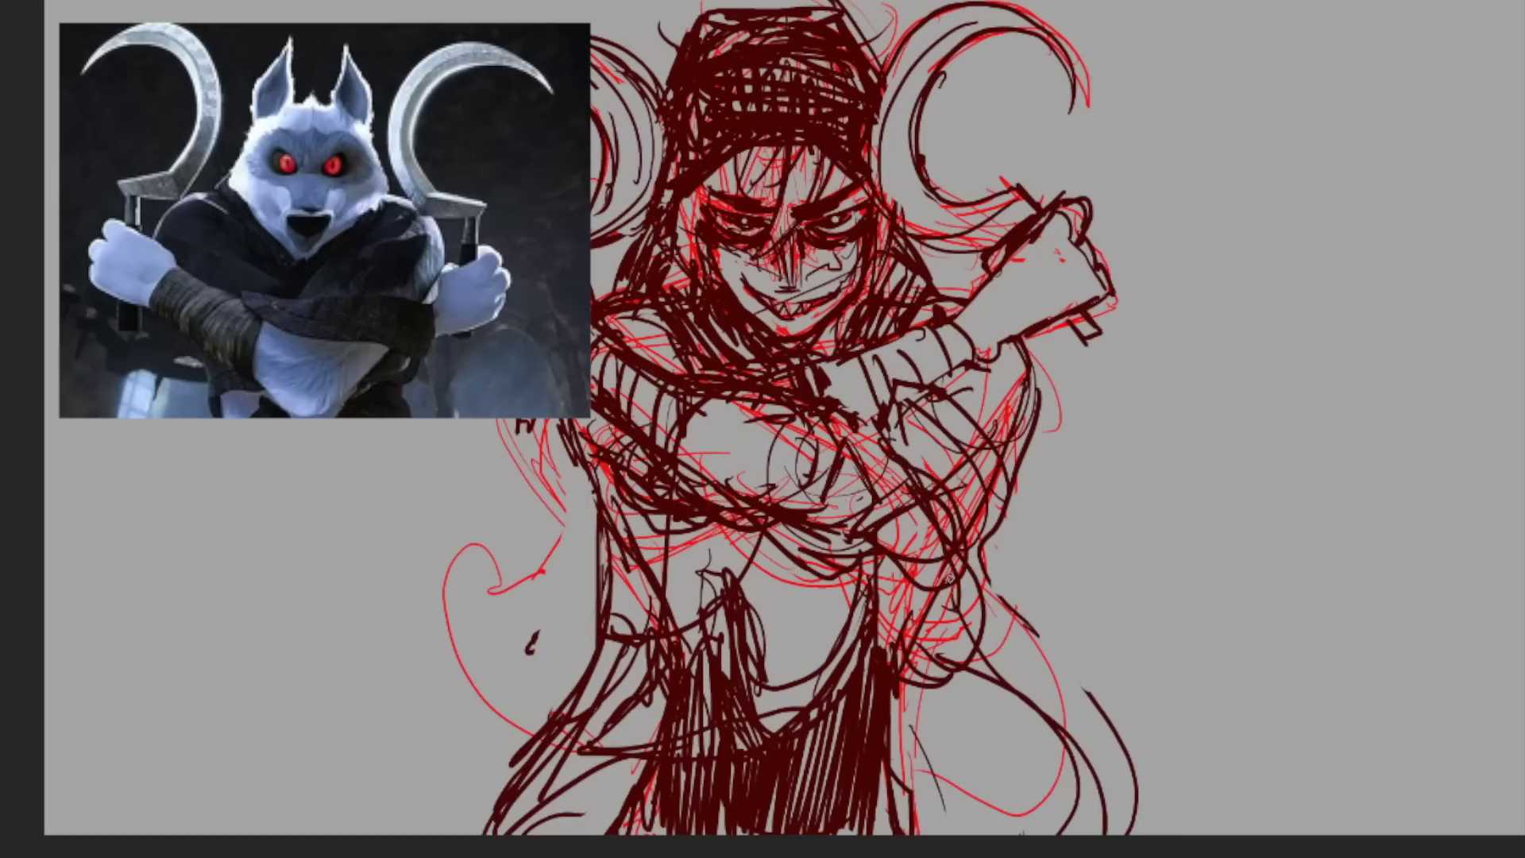
left_click_drag(929, 330, 731, 509)
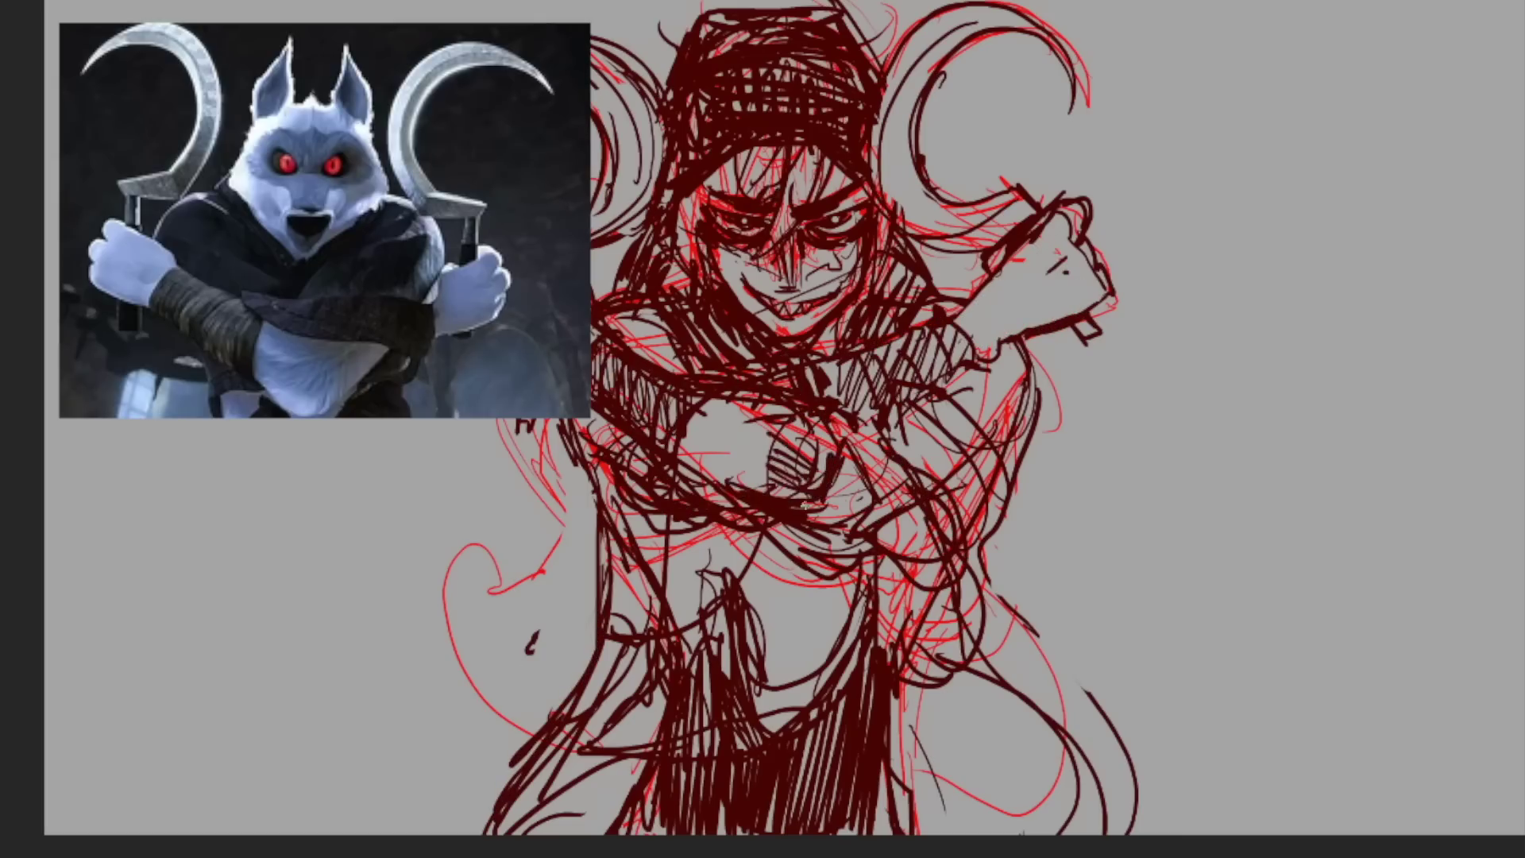
left_click_drag(866, 461, 834, 647)
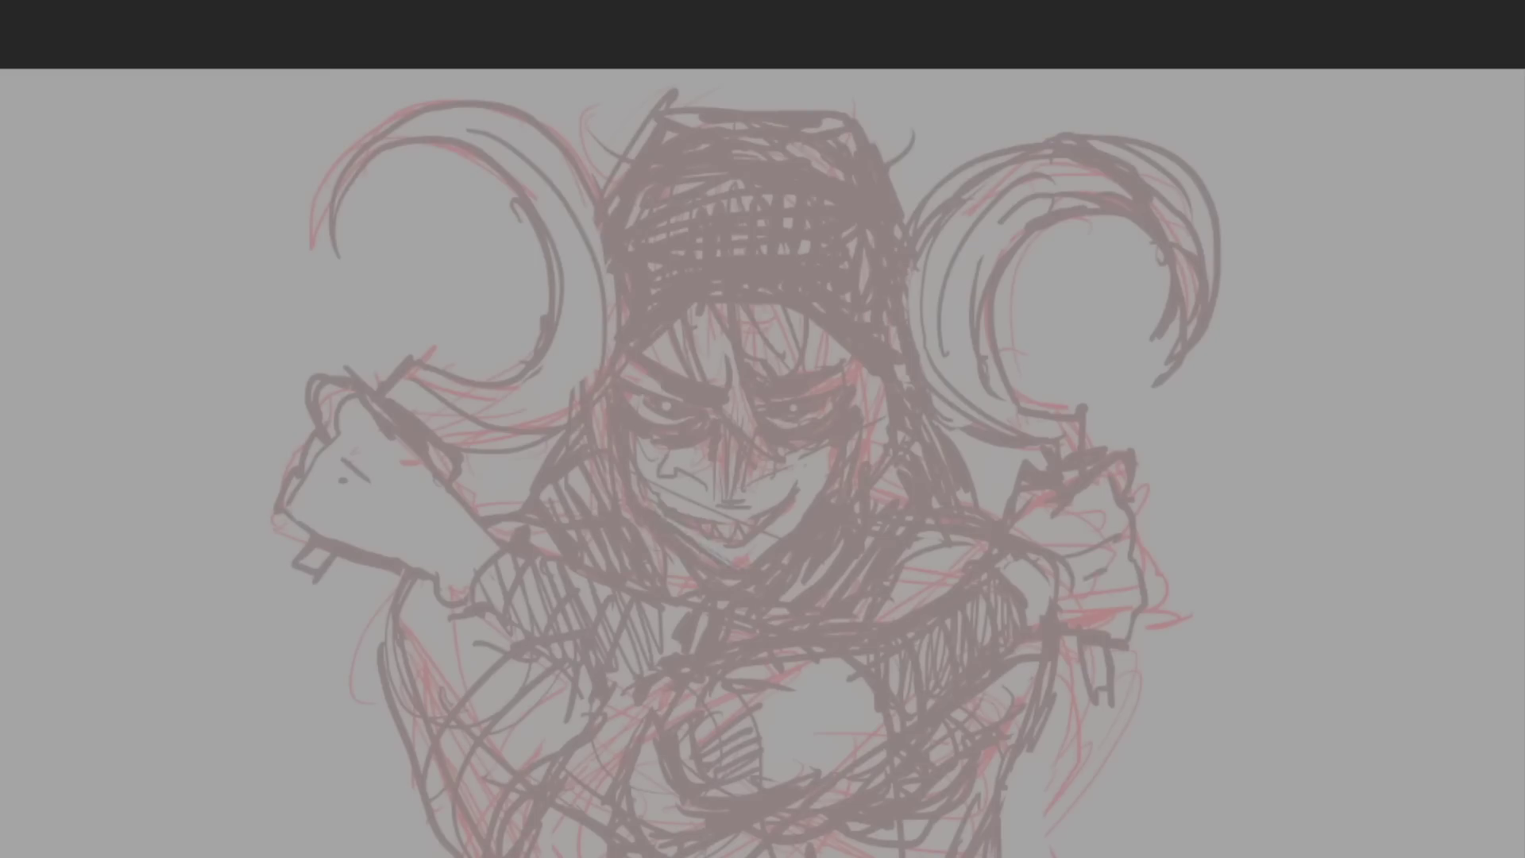
Ink the jawline and a wide grin with sharp teeth in thin black lines over the faded sketch.
left_click_drag(632, 438, 749, 572)
left_click_drag(623, 368, 638, 457)
left_click_drag(749, 572, 858, 365)
left_click_drag(611, 331, 673, 524)
mouse_move(816, 479)
left_mouse_down()
mouse_move(782, 521)
mouse_move(842, 490)
left_mouse_up()
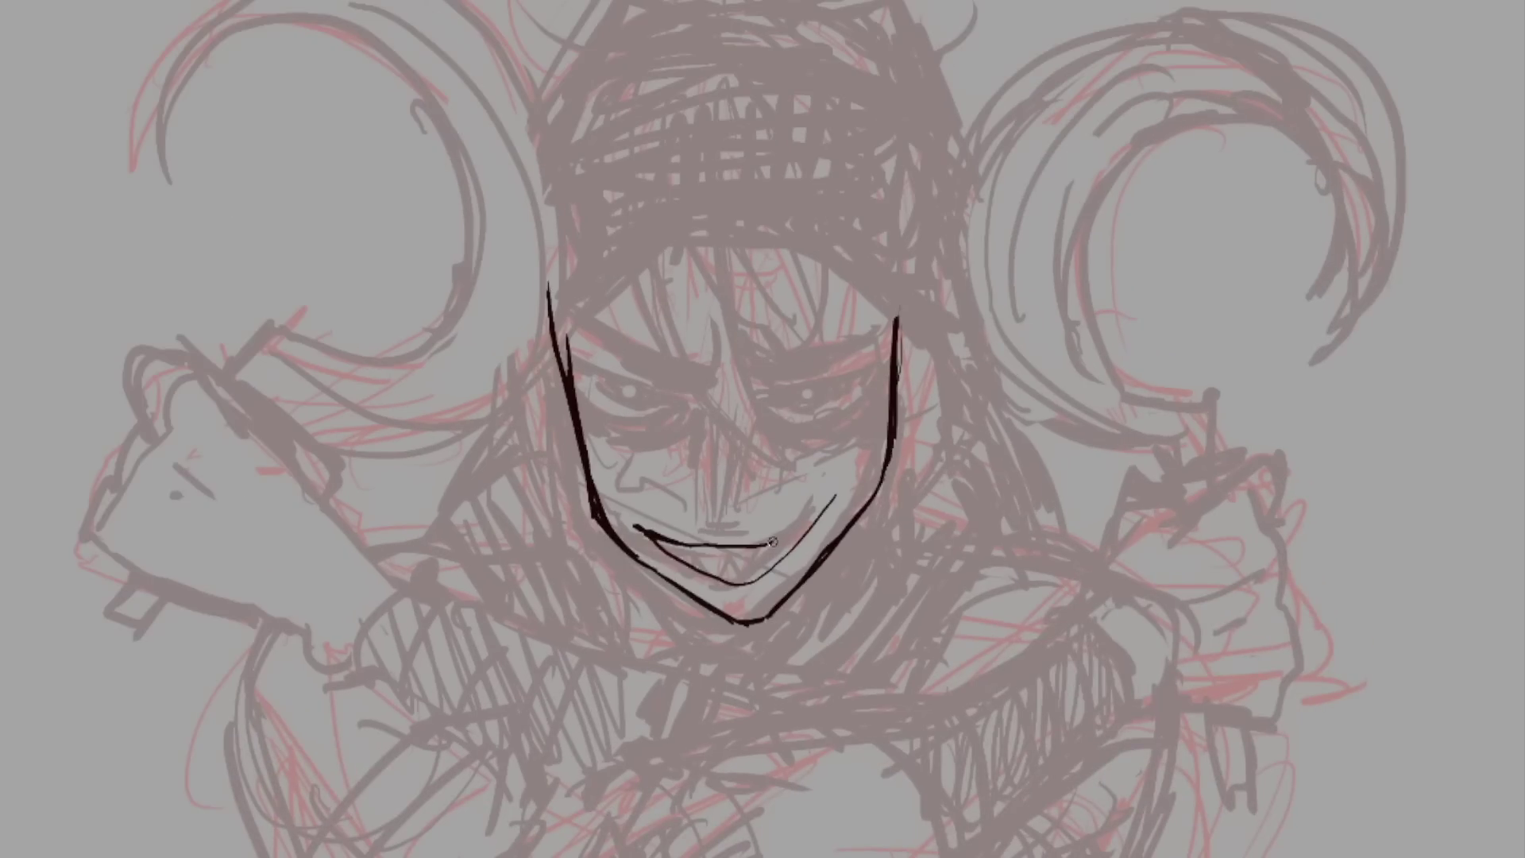
left_click_drag(655, 537, 758, 572)
Ink the pointed bangs across the forehead and the jagged side locks framing both cheeks.
left_click_drag(688, 213, 706, 443)
left_click_drag(761, 252, 818, 382)
left_click_drag(608, 230, 597, 445)
left_click_drag(840, 266, 777, 369)
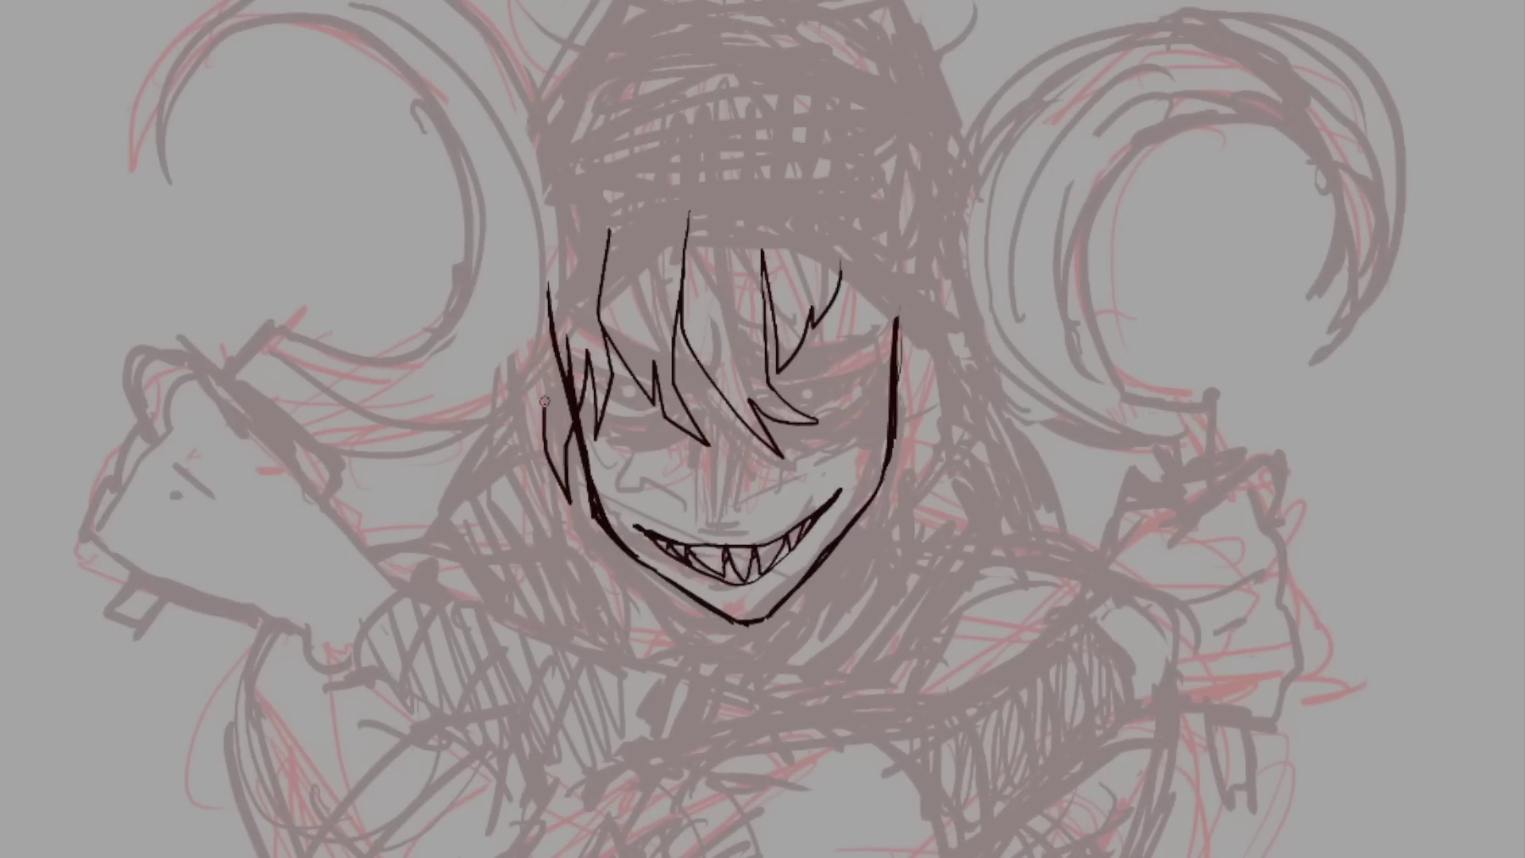
left_click_drag(529, 270, 548, 433)
mouse_move(898, 322)
left_mouse_down()
mouse_move(866, 624)
mouse_move(922, 532)
left_mouse_up()
left_click_drag(556, 445, 651, 623)
Ink the lower eyelids of both eyes and the thick, angled eyebrows.
left_click_drag(755, 409, 830, 431)
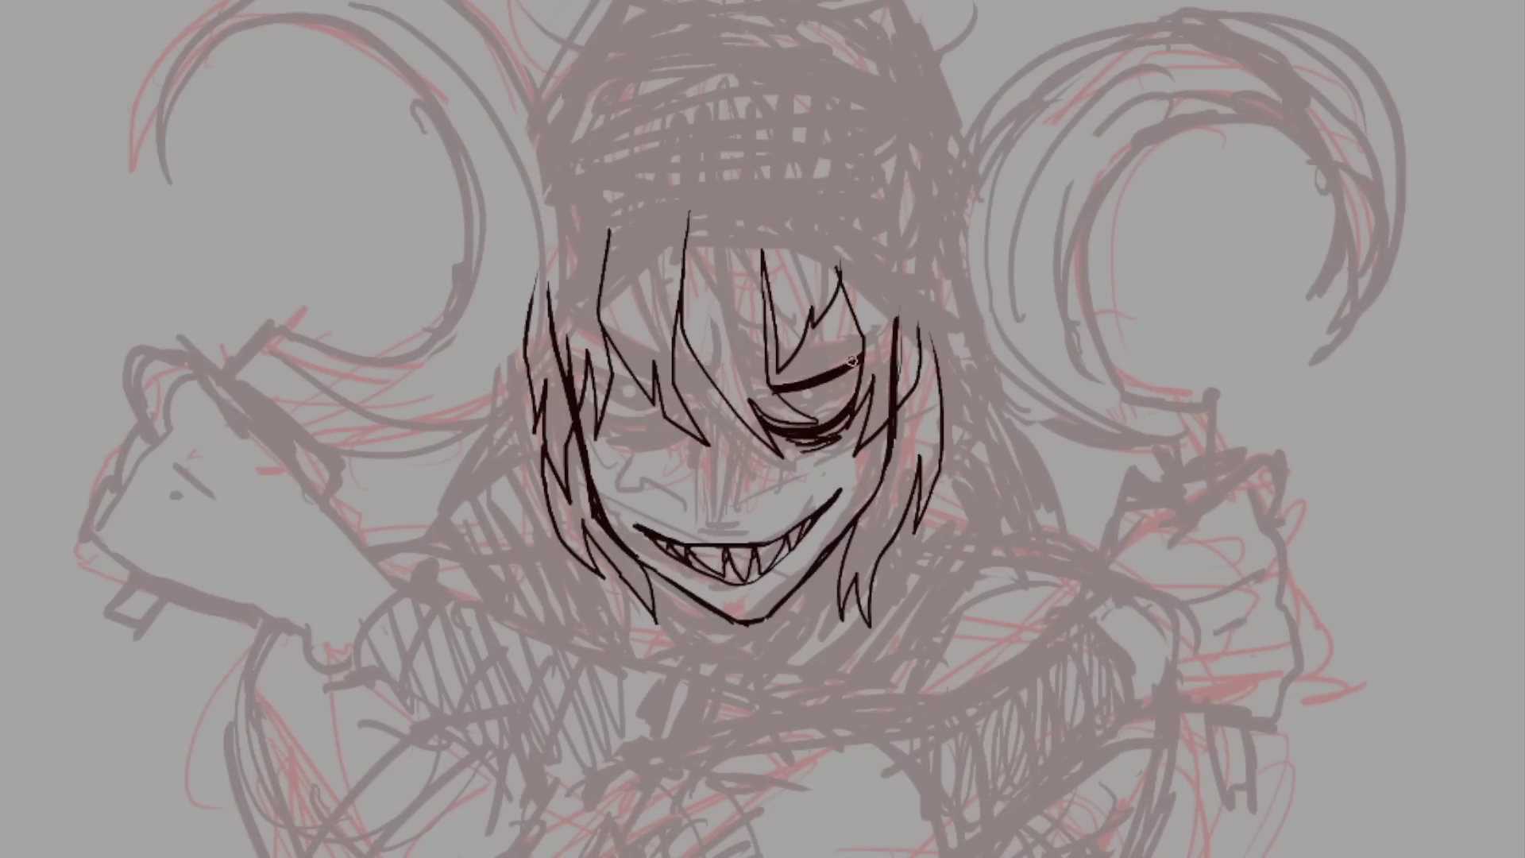
key("ctrl+z")
left_click_drag(598, 434, 679, 428)
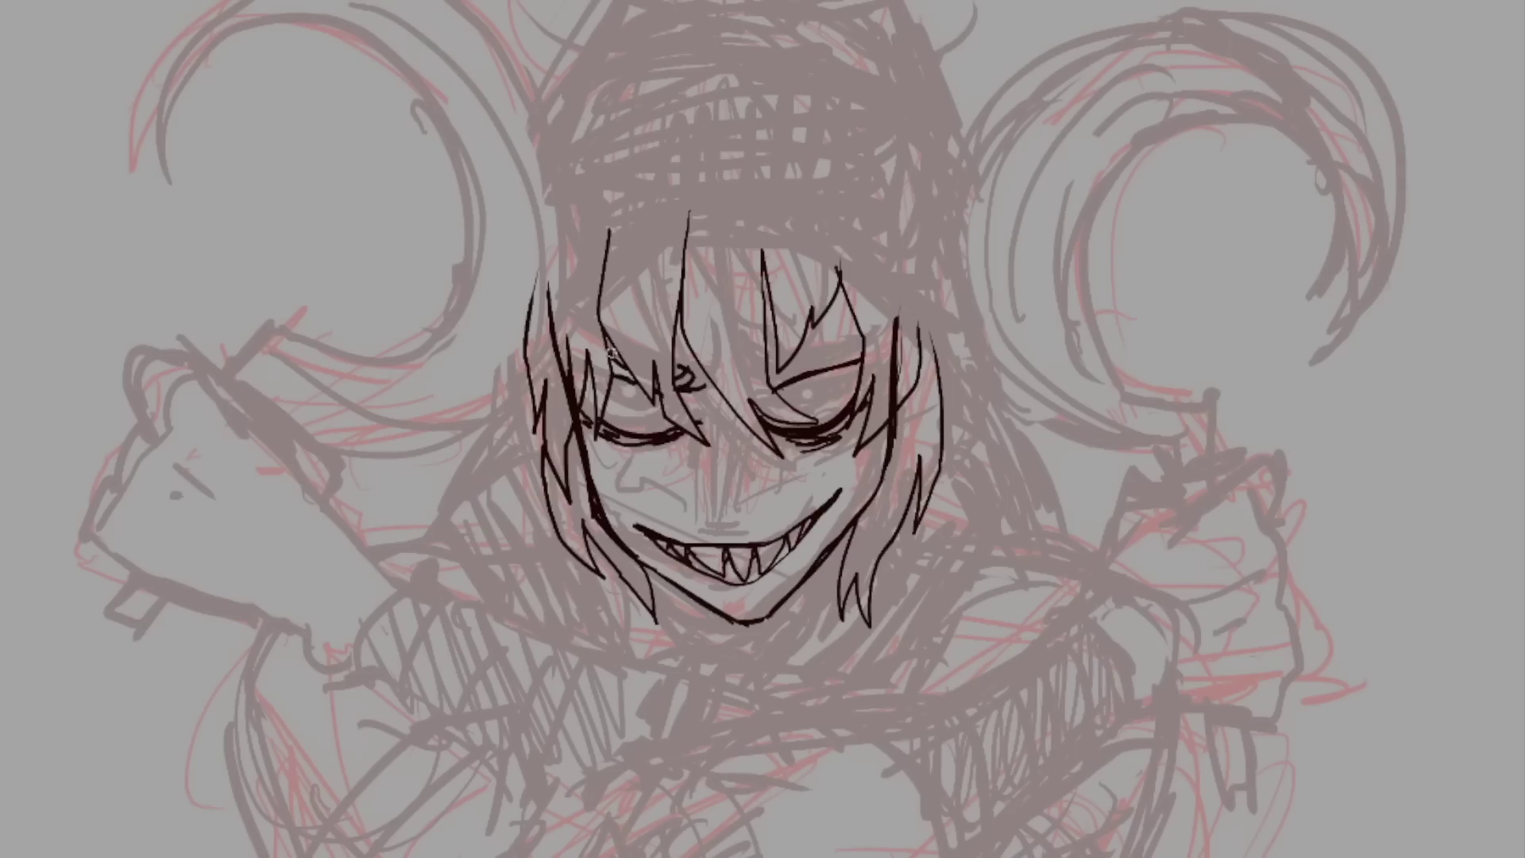
left_click_drag(677, 372, 689, 383)
left_click_drag(829, 359, 768, 373)
left_click_drag(863, 337, 768, 373)
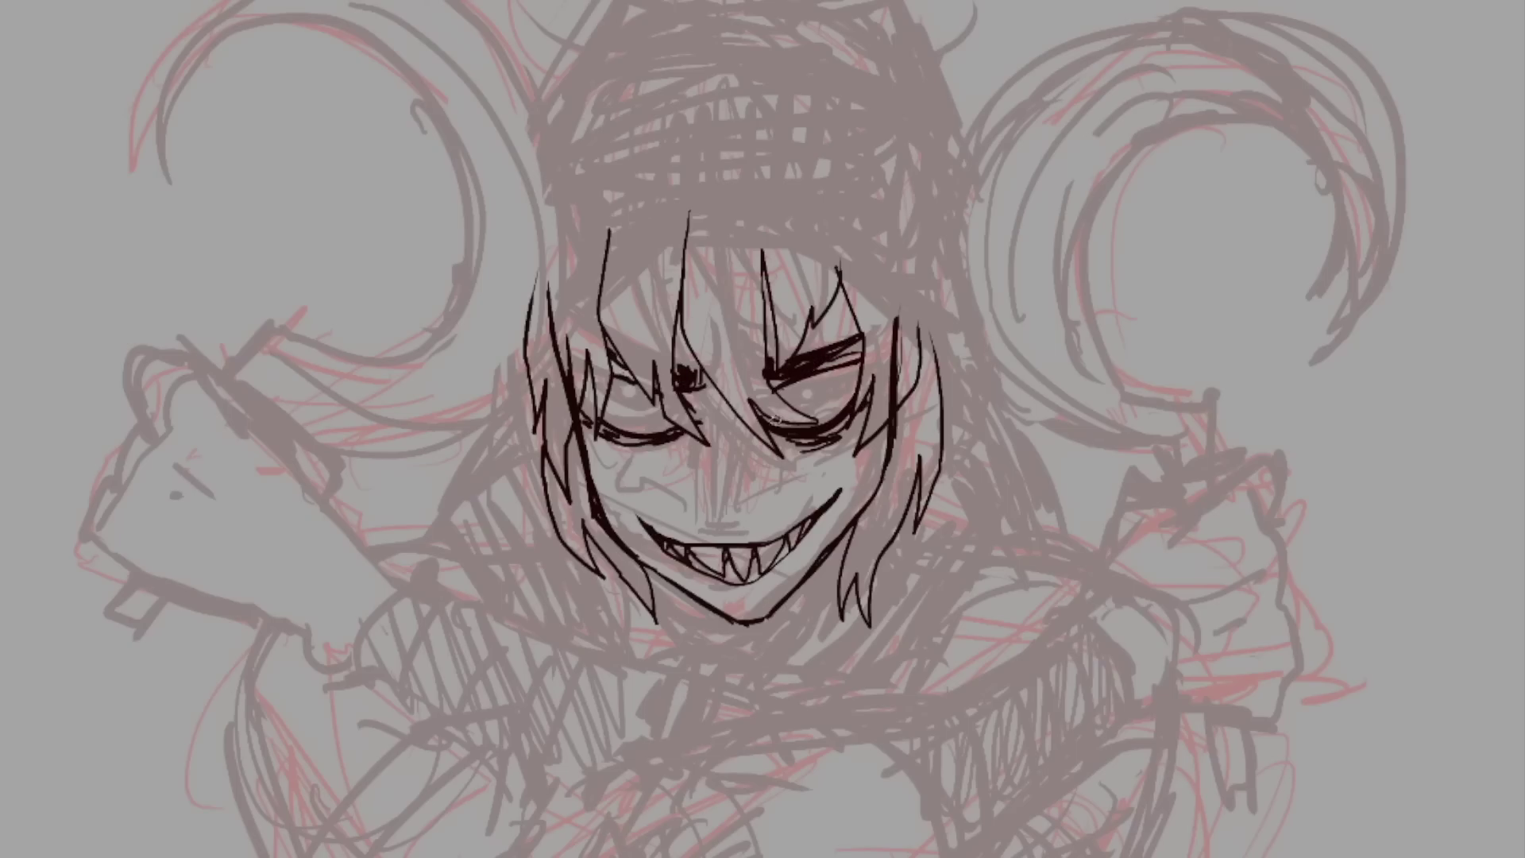
Add finer strands to the bangs and to the hair on both sides of the face.
left_click_drag(739, 230, 707, 366)
left_click_drag(802, 242, 786, 318)
left_click_drag(675, 214, 623, 345)
left_click_drag(906, 373, 926, 473)
left_click_drag(865, 294, 925, 421)
left_click_drag(588, 330, 536, 421)
left_click_drag(596, 274, 536, 437)
left_click_drag(889, 297, 870, 425)
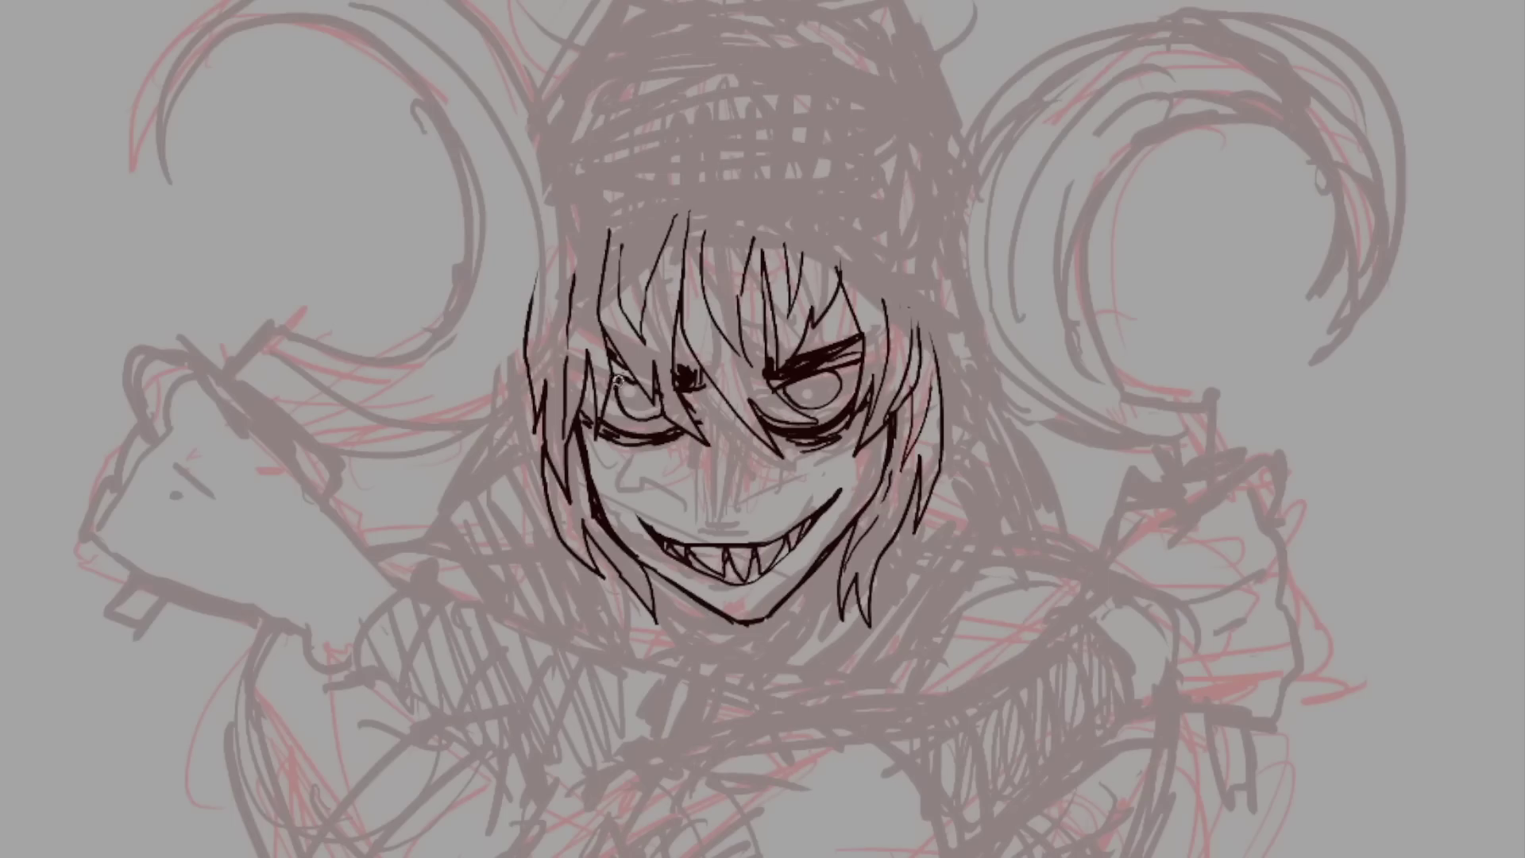
Ink an extra outer hair lock and its lower tips beside the face, and hatch shading across the nose.
left_click_drag(521, 317, 508, 449)
left_click_drag(611, 568, 635, 643)
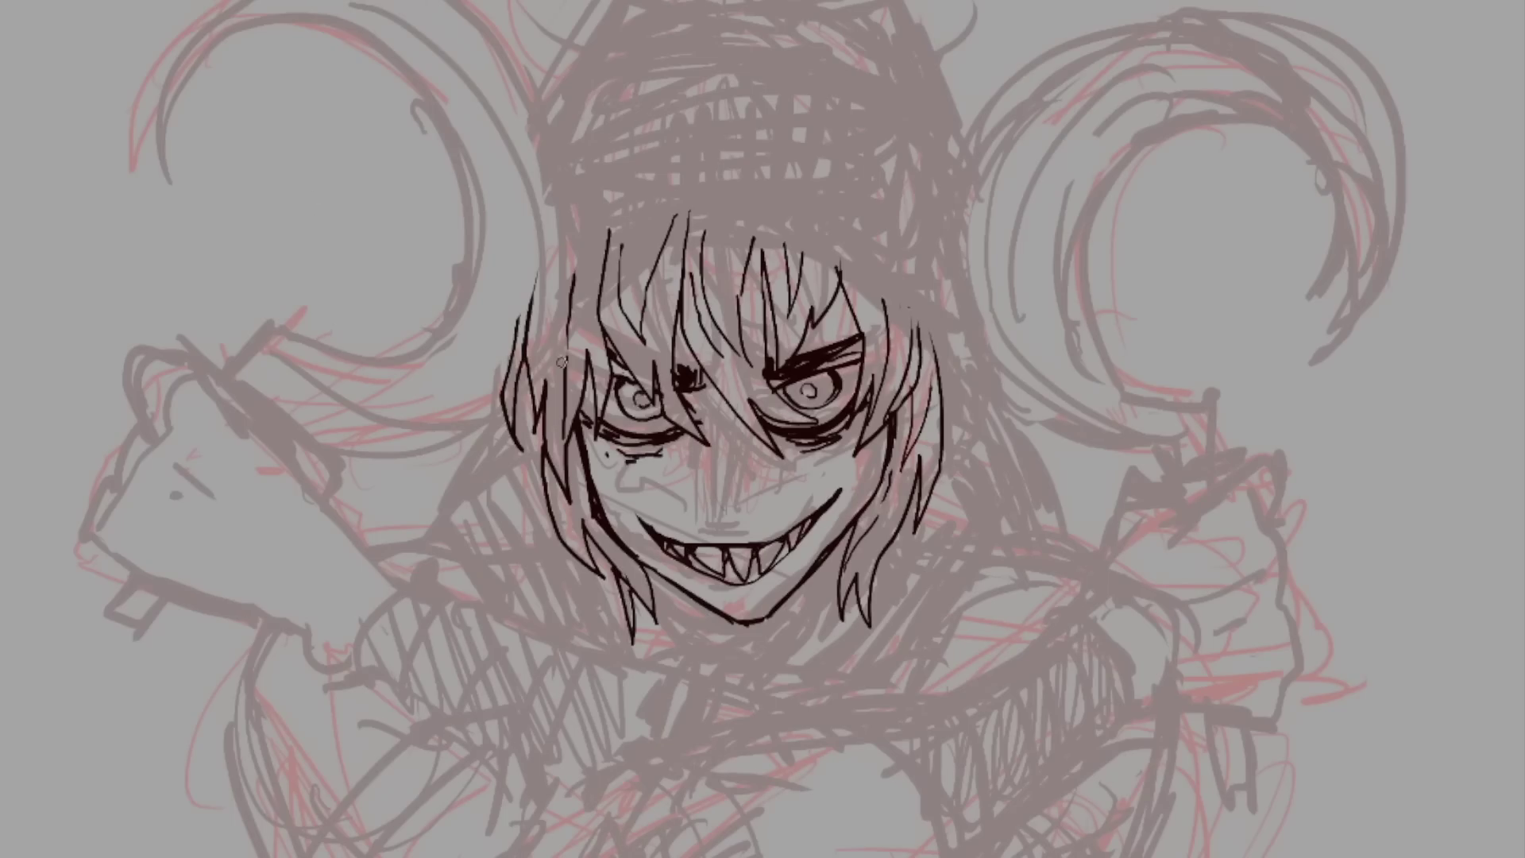
left_click_drag(689, 429, 699, 521)
left_click_drag(703, 382, 711, 520)
key("ctrl+minus")
key("ctrl+plus")
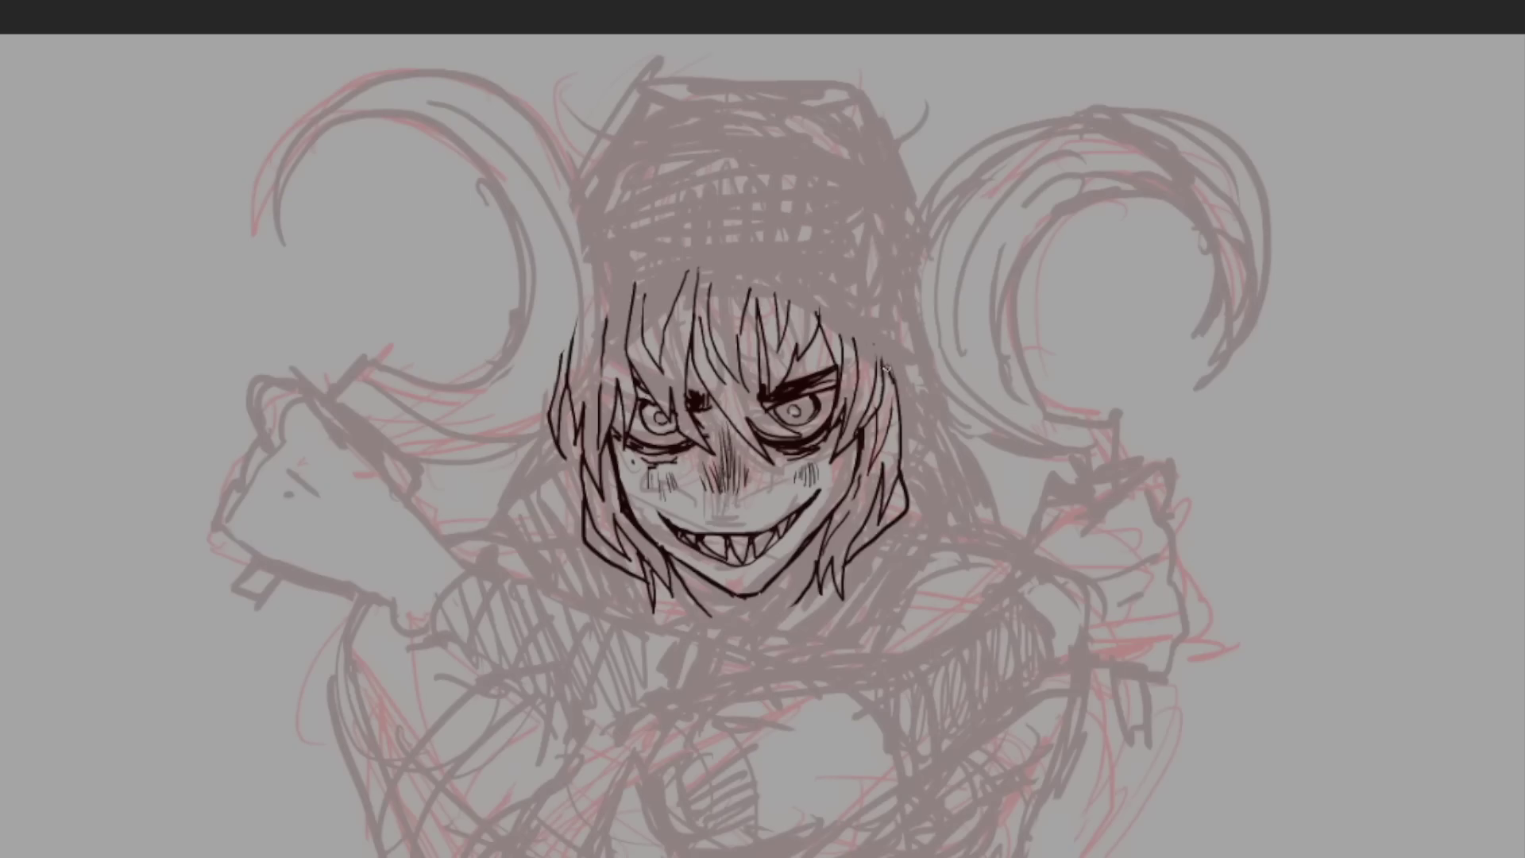
Ink the hood's inner opening around the hair and its large outer contour down to the shoulders.
left_click_drag(555, 358, 891, 367)
mouse_move(719, 99)
left_mouse_down()
mouse_move(874, 566)
mouse_move(486, 551)
left_mouse_up()
key("ctrl+minus")
key("ctrl+plus")
left_click_drag(613, 426, 576, 519)
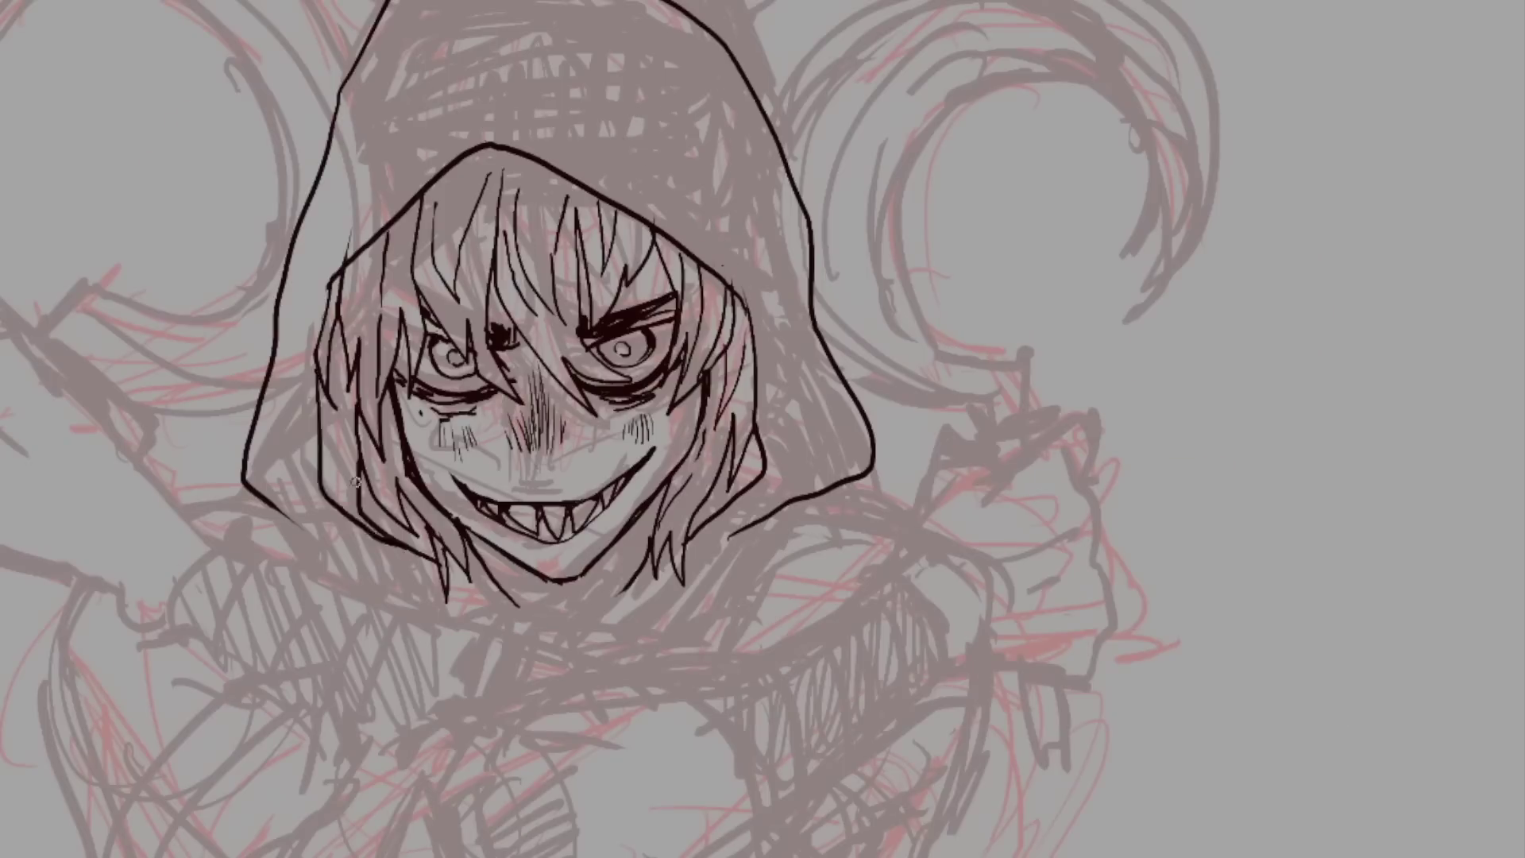
Flip the canvas horizontally and ink the hood's collar edge meeting in a point below the chin.
key("ctrl+minus")
key("m")
key("ctrl+plus")
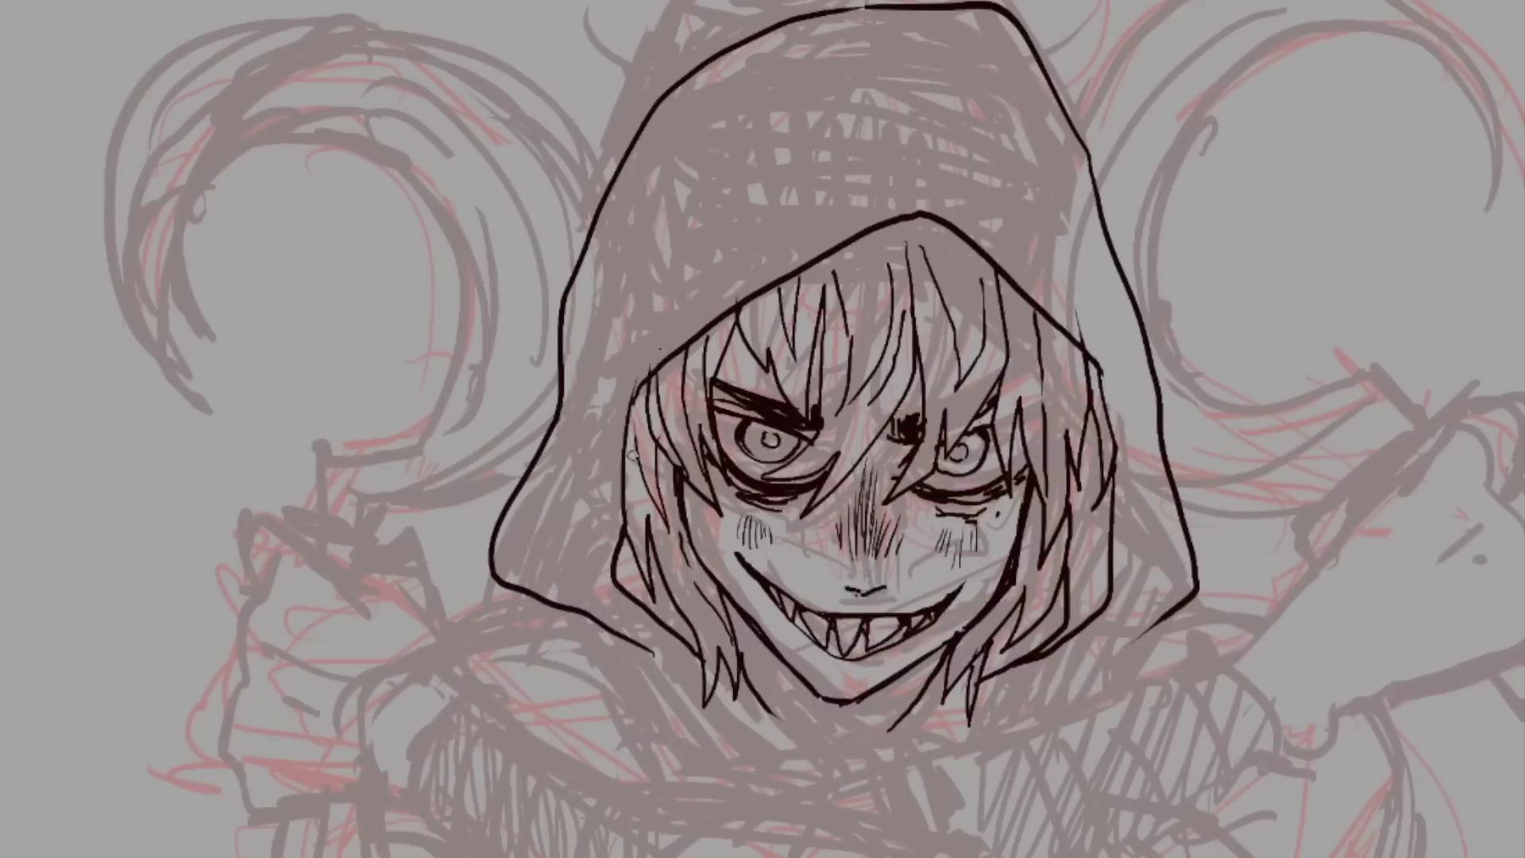
key("ctrl+minus")
left_click_drag(699, 560, 793, 640)
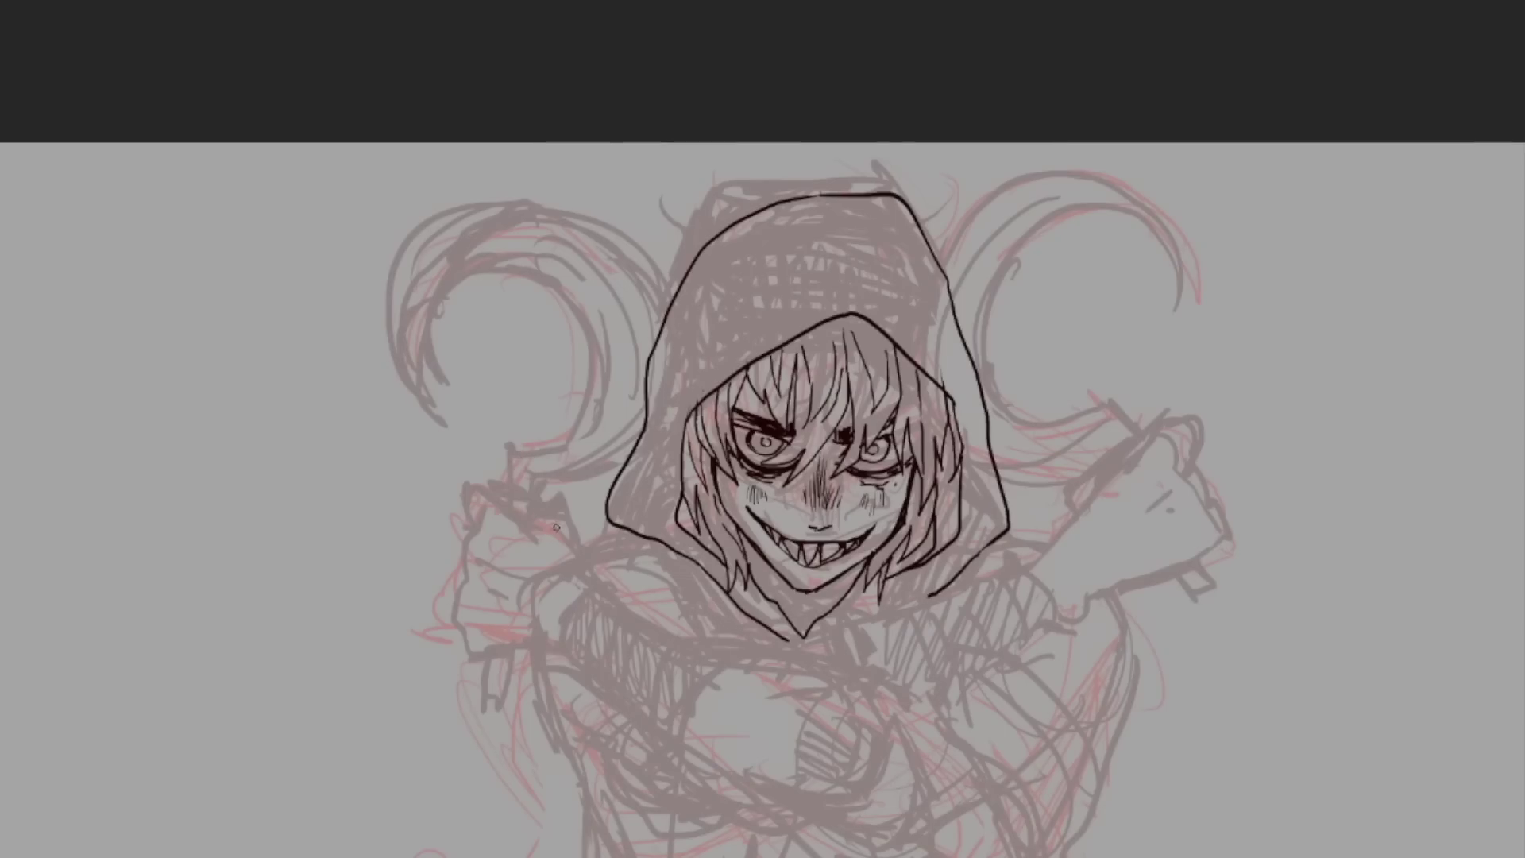
Ink the fist and forearm on the viewer's left, gripping a sickle with a wrapped handle and crescent blade.
mouse_move(465, 533)
left_mouse_down()
mouse_move(683, 763)
mouse_move(834, 811)
left_mouse_up()
left_click_drag(584, 562, 850, 706)
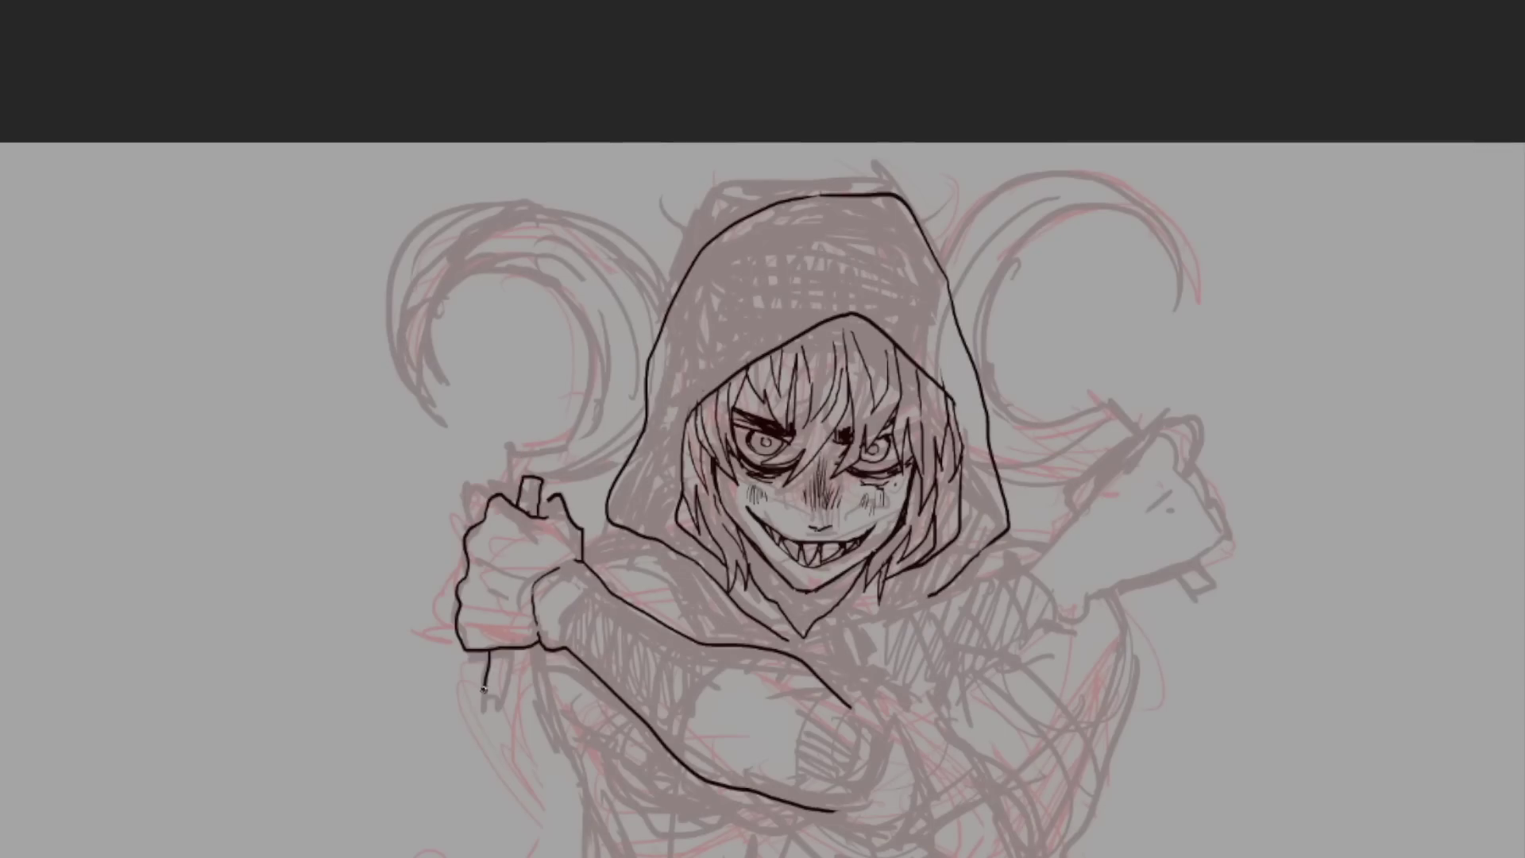
left_click_drag(528, 450, 615, 486)
mouse_move(605, 481)
left_mouse_down()
mouse_move(453, 421)
mouse_move(528, 459)
left_mouse_up()
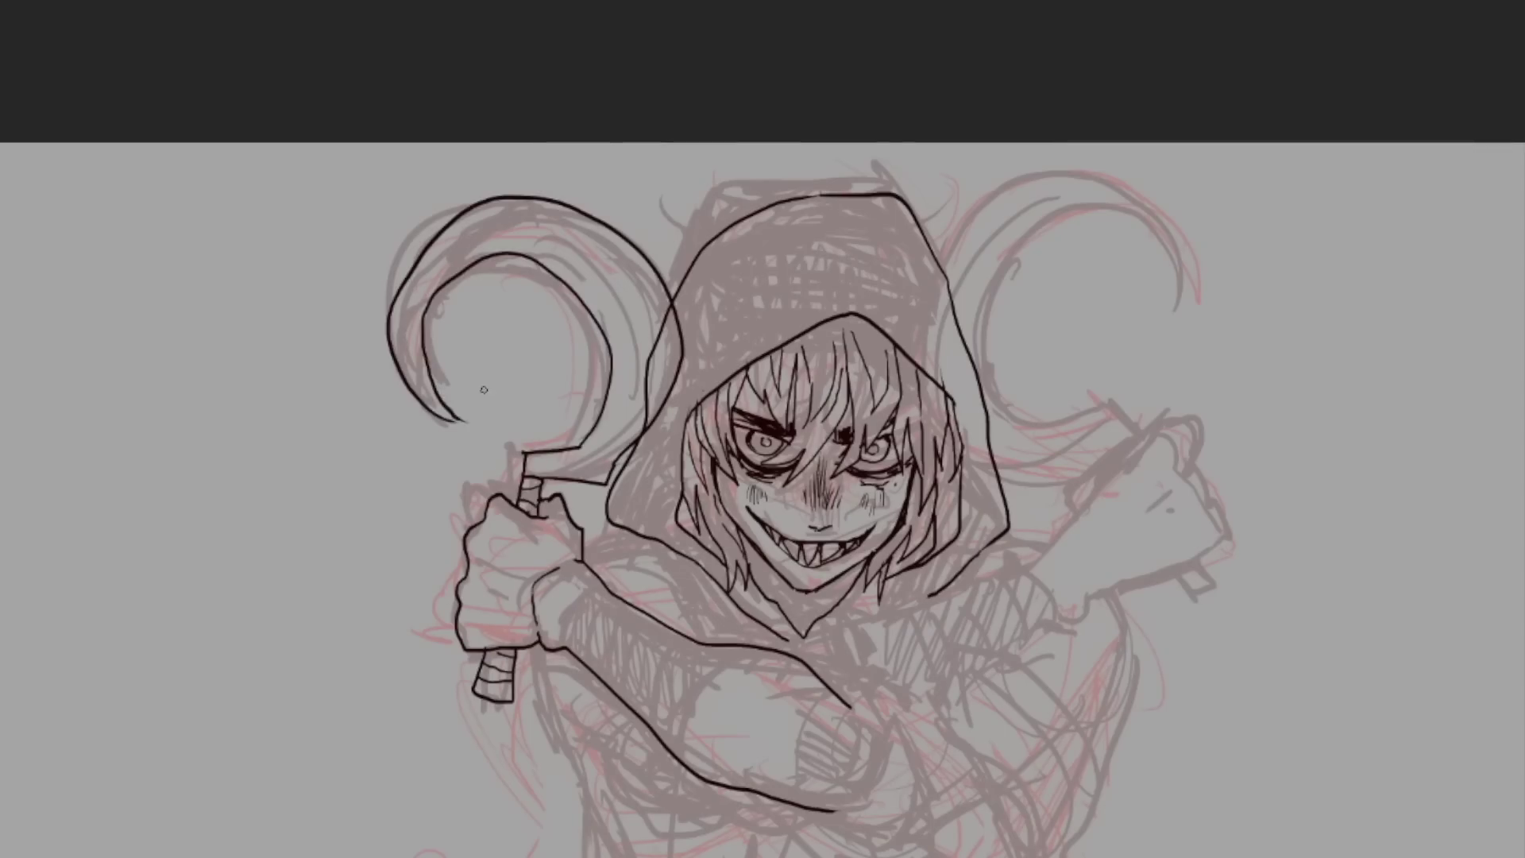
key("ctrl+z")
left_click_drag(453, 421, 528, 459)
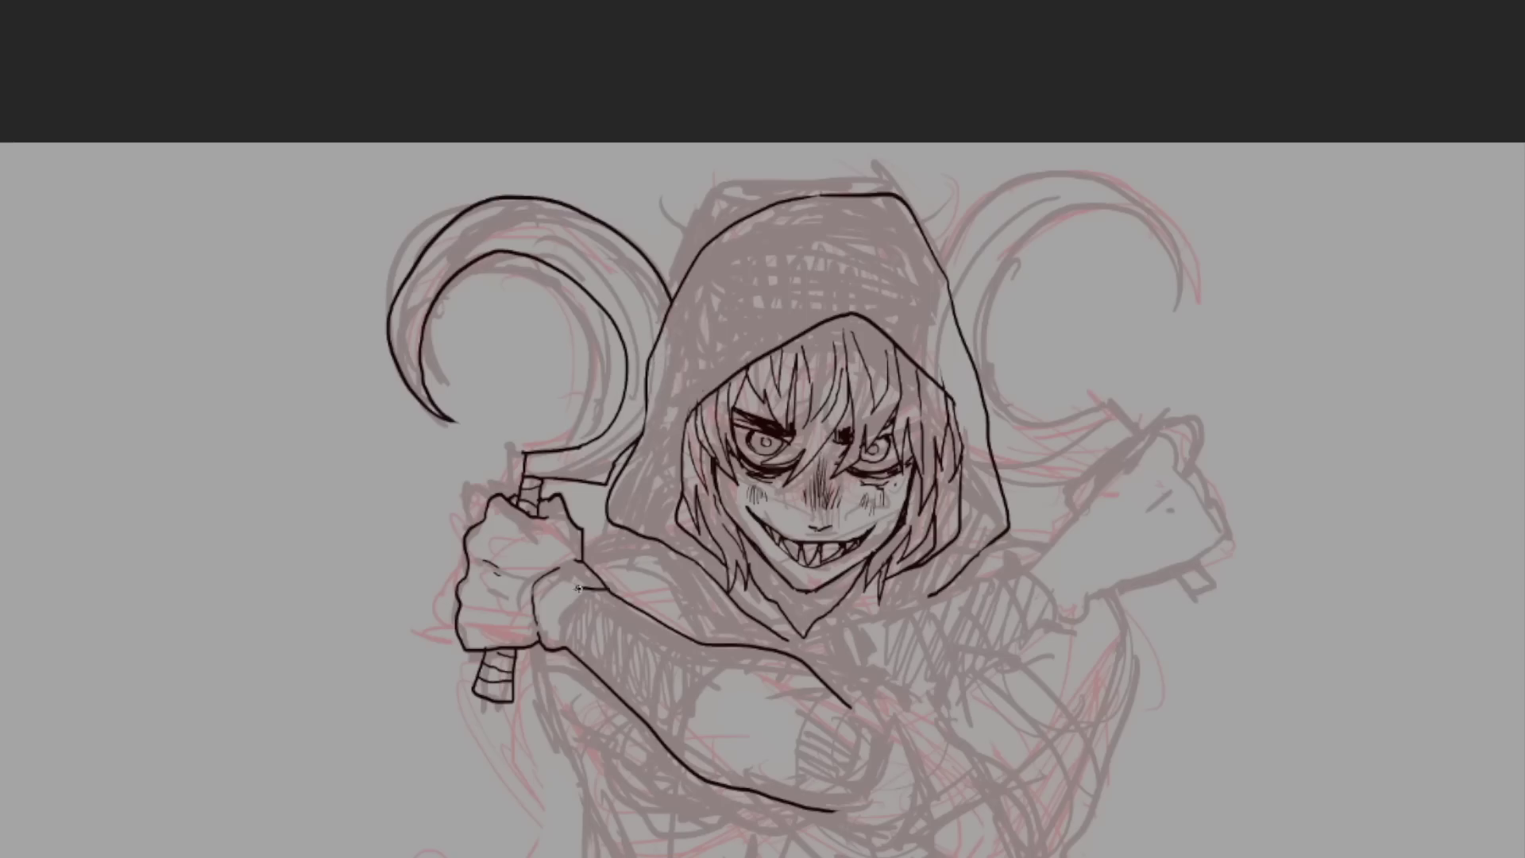
Ink the creases of the hand, the bent elbow and the cloak edges hanging down from the crossed arms.
left_click_drag(578, 587, 467, 365)
left_click_drag(739, 520, 762, 552)
mouse_move(719, 445)
left_mouse_down()
mouse_move(835, 795)
mouse_move(904, 595)
left_mouse_up()
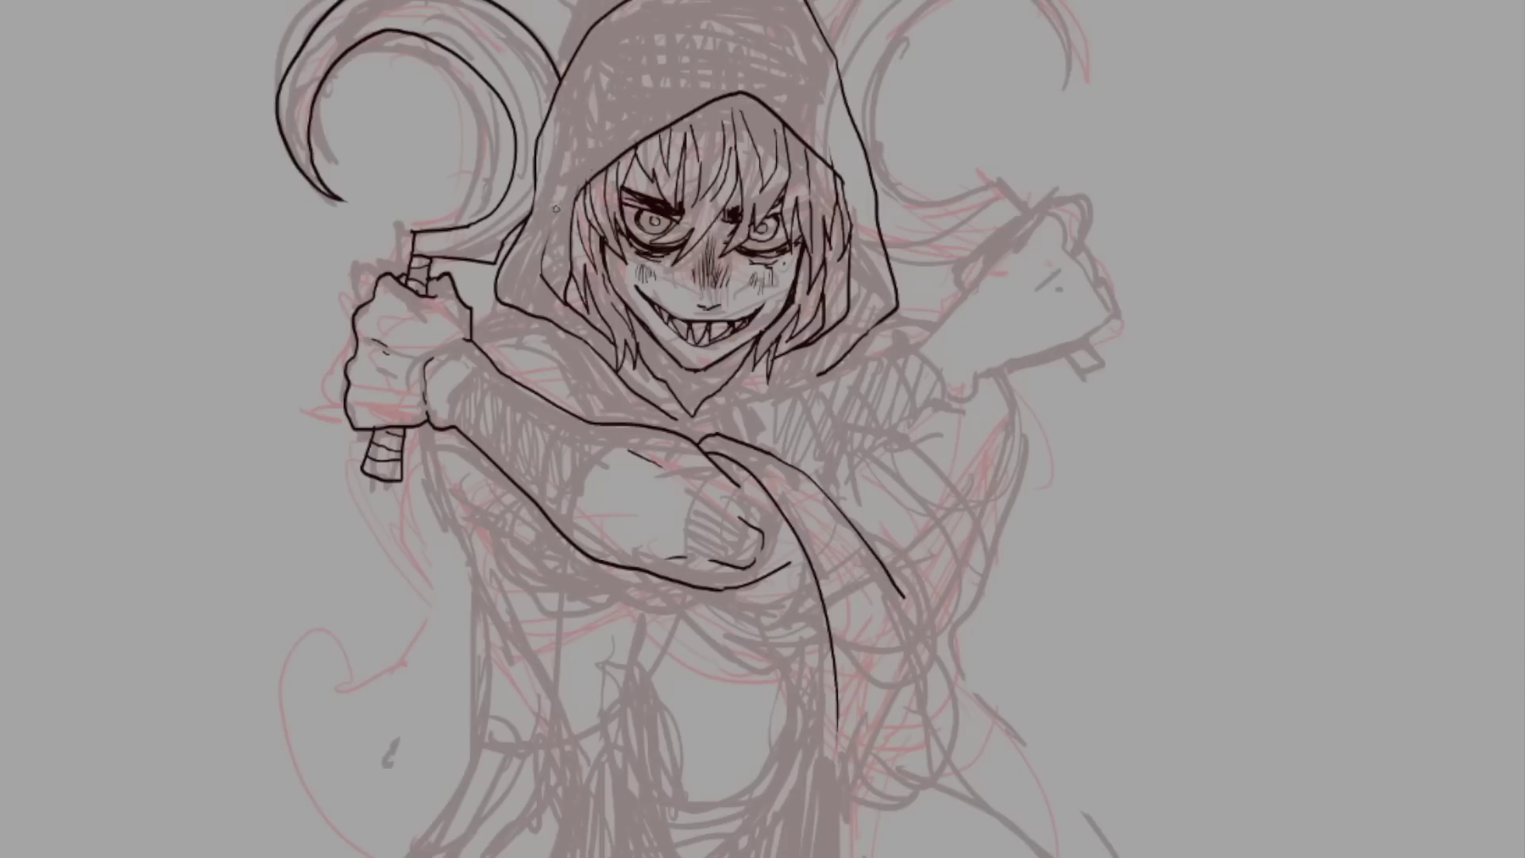
Ink the fist on the viewer's right and the cloak's shoulder, outer contours and inner edges flowing down both sides.
mouse_move(516, 419)
left_mouse_down()
mouse_move(471, 304)
mouse_move(407, 750)
left_mouse_up()
left_click_drag(413, 508, 429, 695)
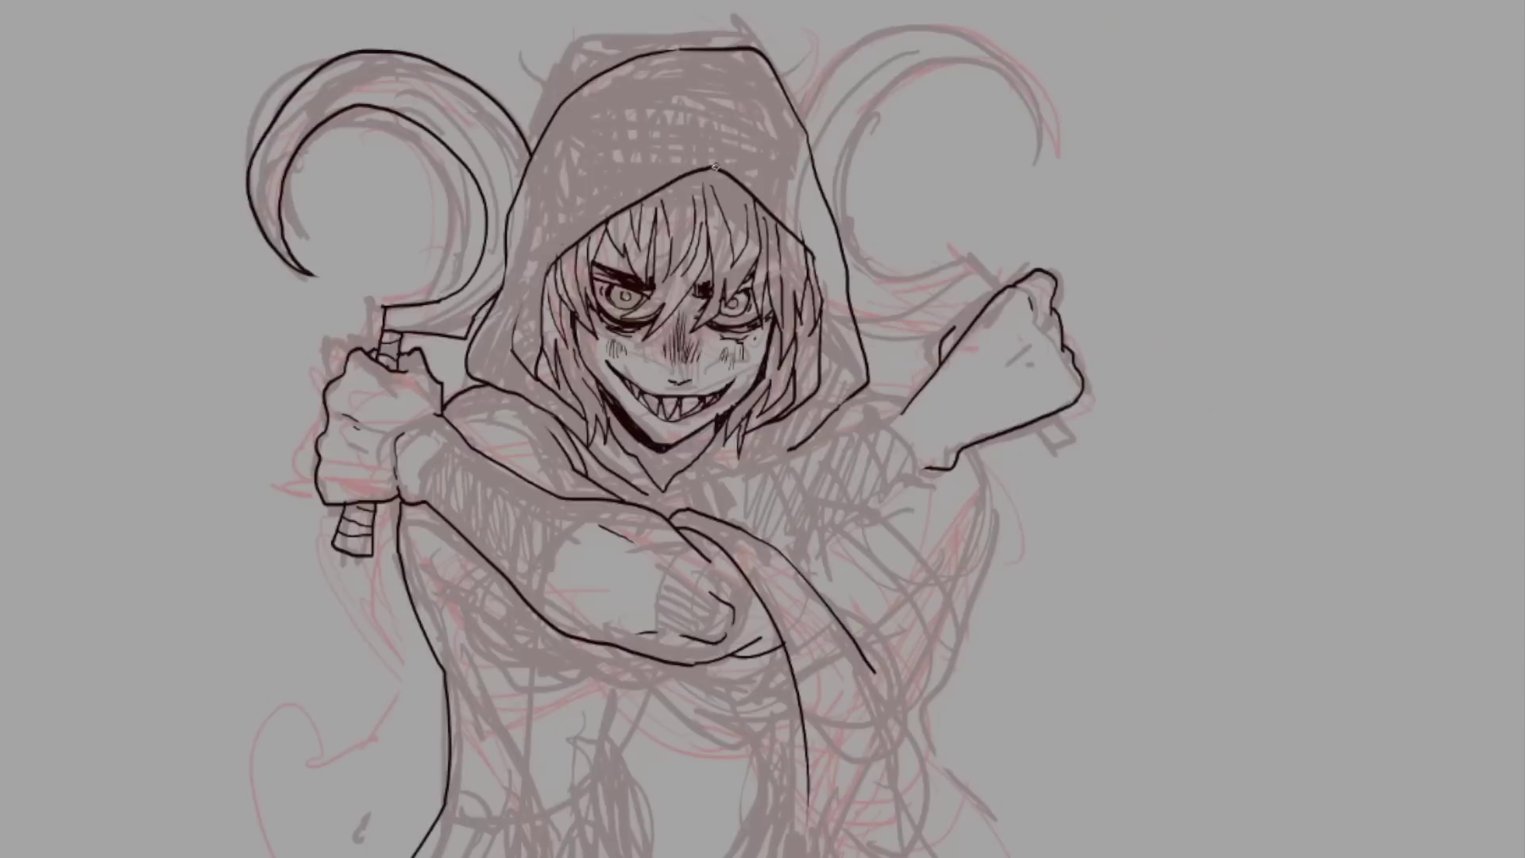
mouse_move(877, 504)
left_mouse_down()
mouse_move(937, 294)
mouse_move(1017, 263)
mouse_move(981, 584)
left_mouse_up()
left_click_drag(732, 290, 677, 319)
mouse_move(703, 458)
left_mouse_down()
mouse_move(445, 779)
mouse_move(627, 691)
left_mouse_up()
left_click_drag(671, 393, 735, 513)
left_click_drag(735, 516, 814, 667)
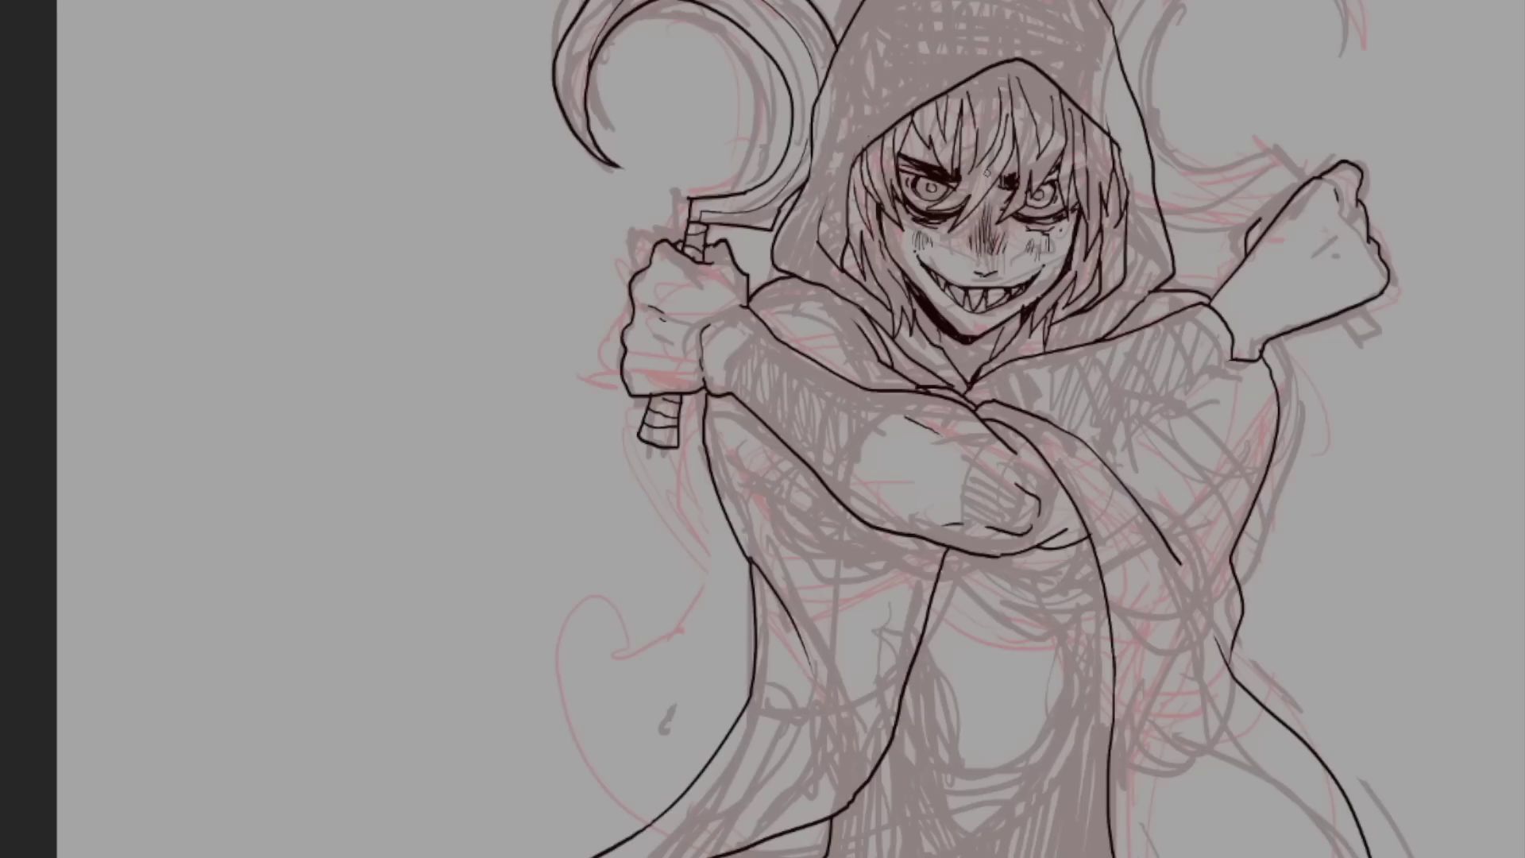
Ink the bandaged forearms, the wrapped handle end below the fist on the viewer's right, and the cloak's folds down to the waist.
left_click_drag(1131, 472, 1218, 619)
left_click_drag(1189, 583, 1203, 634)
left_click_drag(1034, 413, 1055, 371)
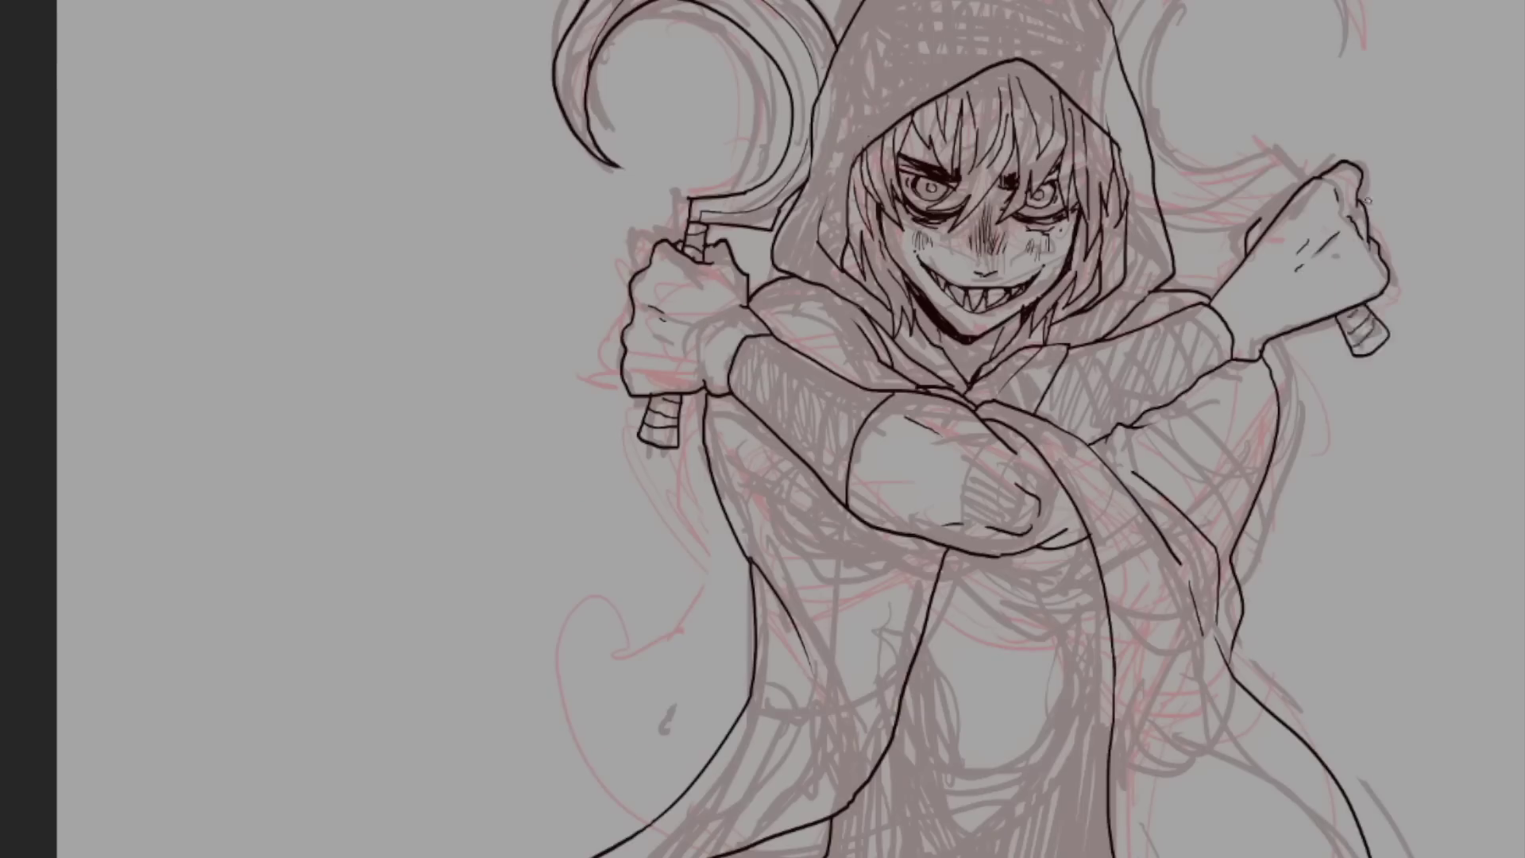
left_click_drag(1367, 200, 1328, 377)
left_click_drag(903, 732, 693, 406)
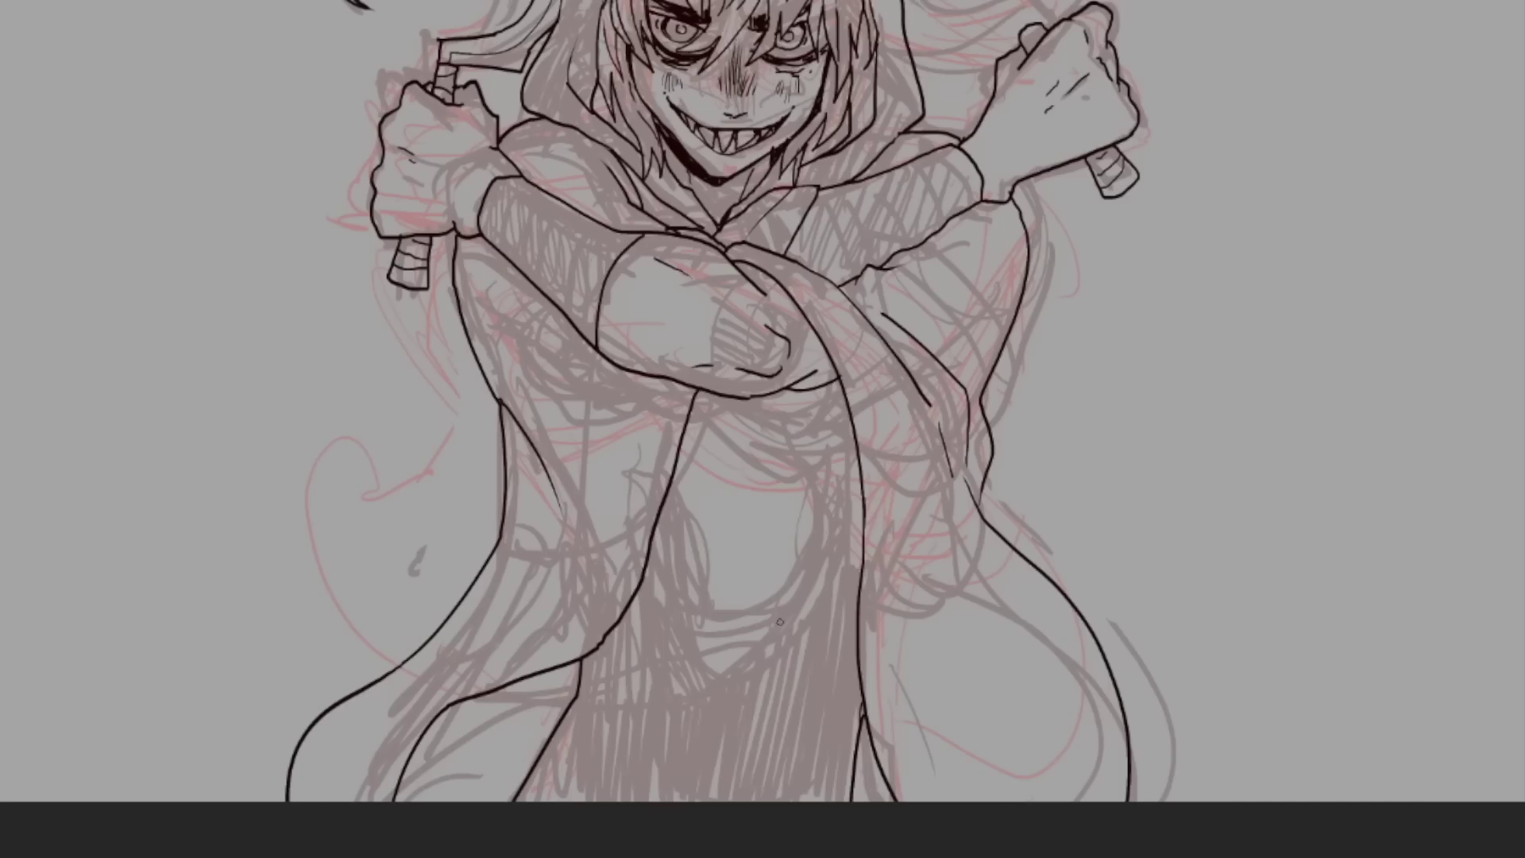
left_click_drag(710, 0, 750, 207)
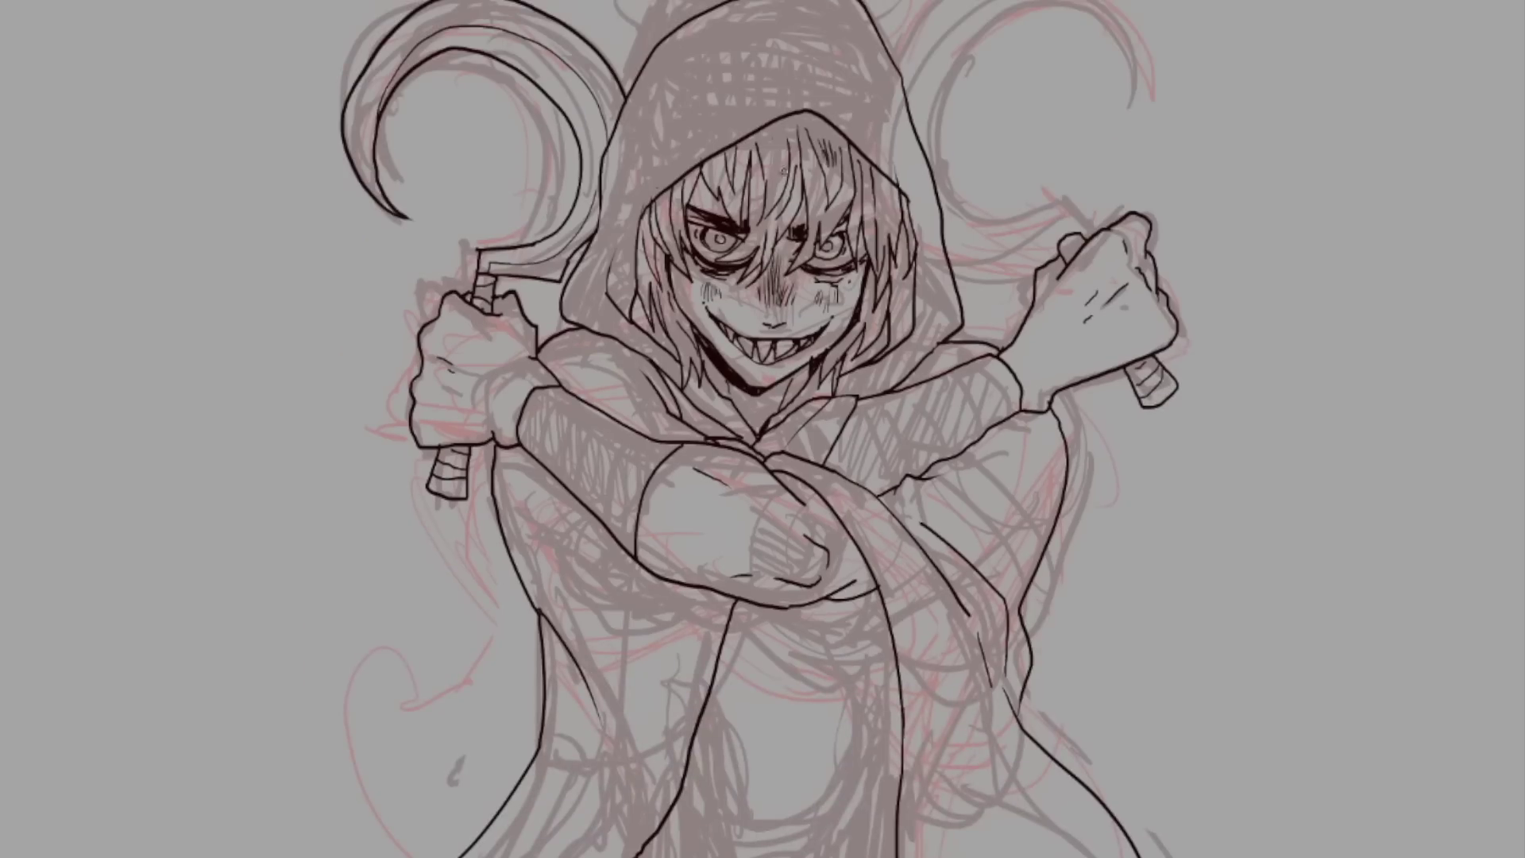
Copy the finished sickle blade and fit a mirrored, rotated copy above the fist on the viewer's right.
scroll(1136, 119, "down", 1)
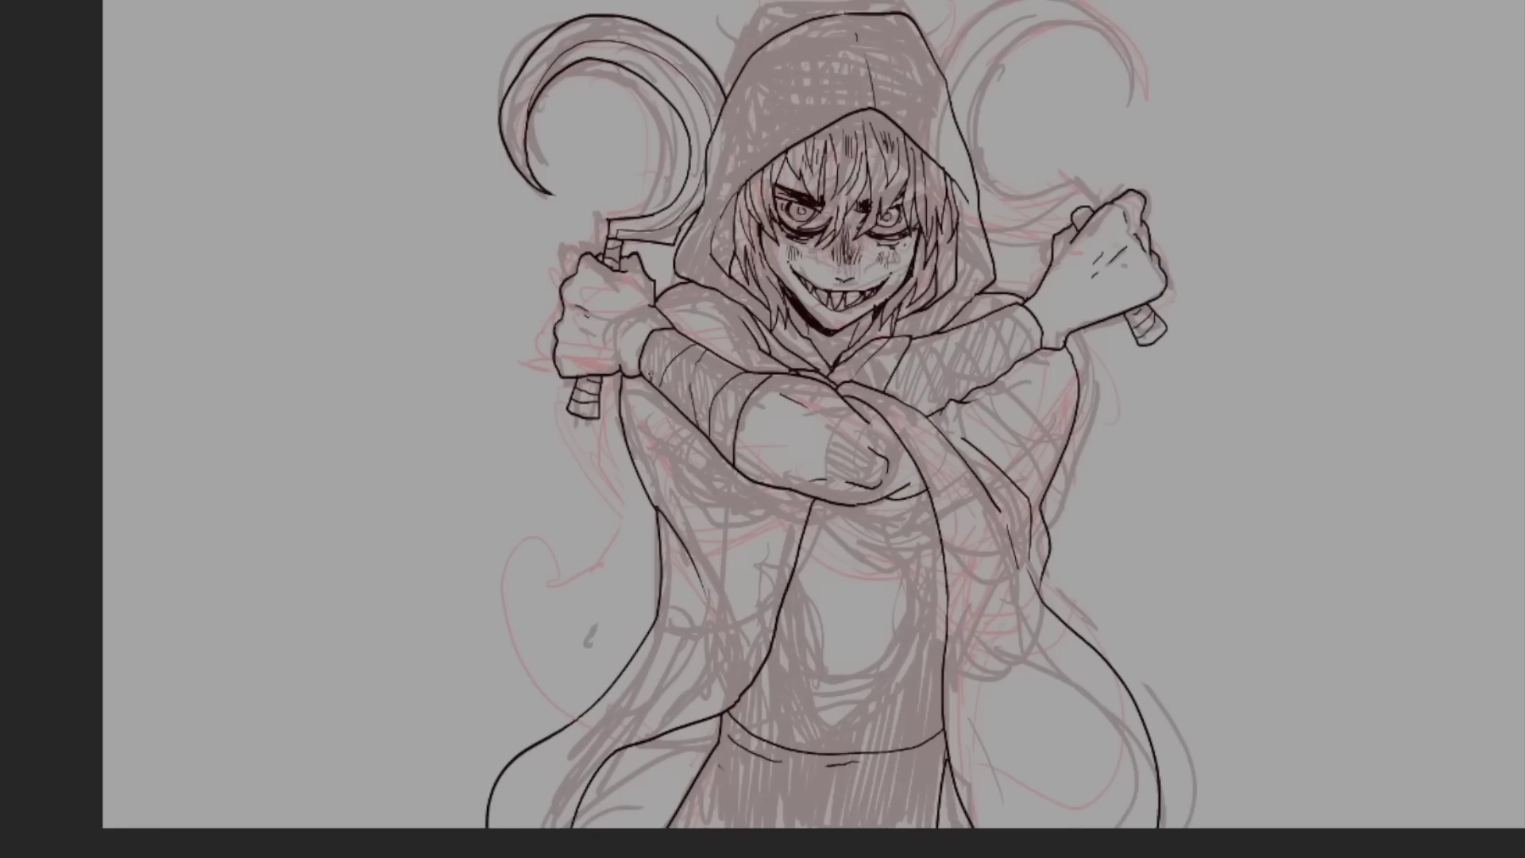
key("ctrl+c")
key("ctrl+v")
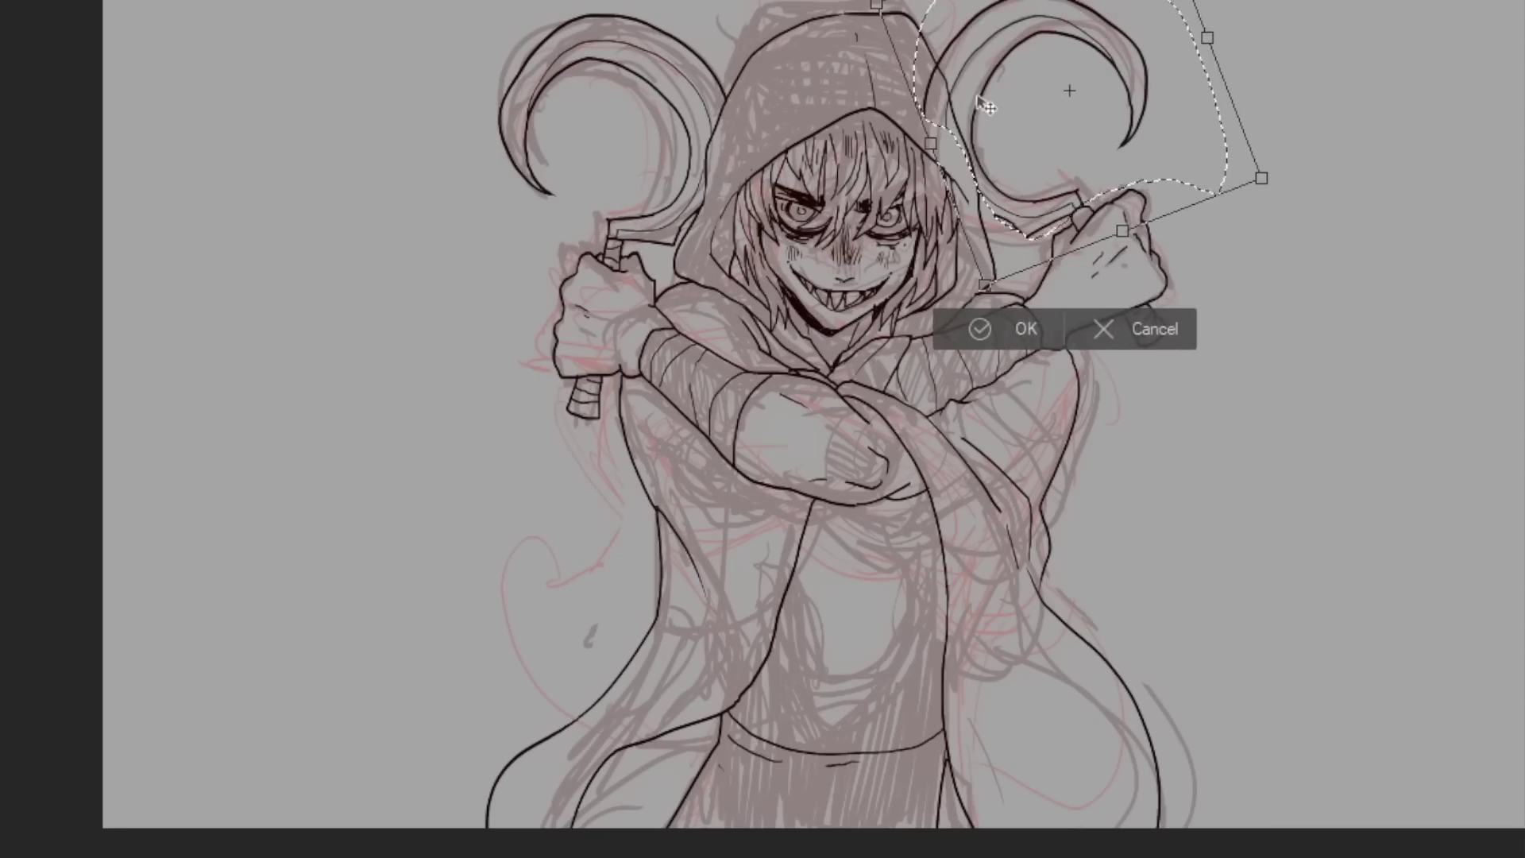
key("Return")
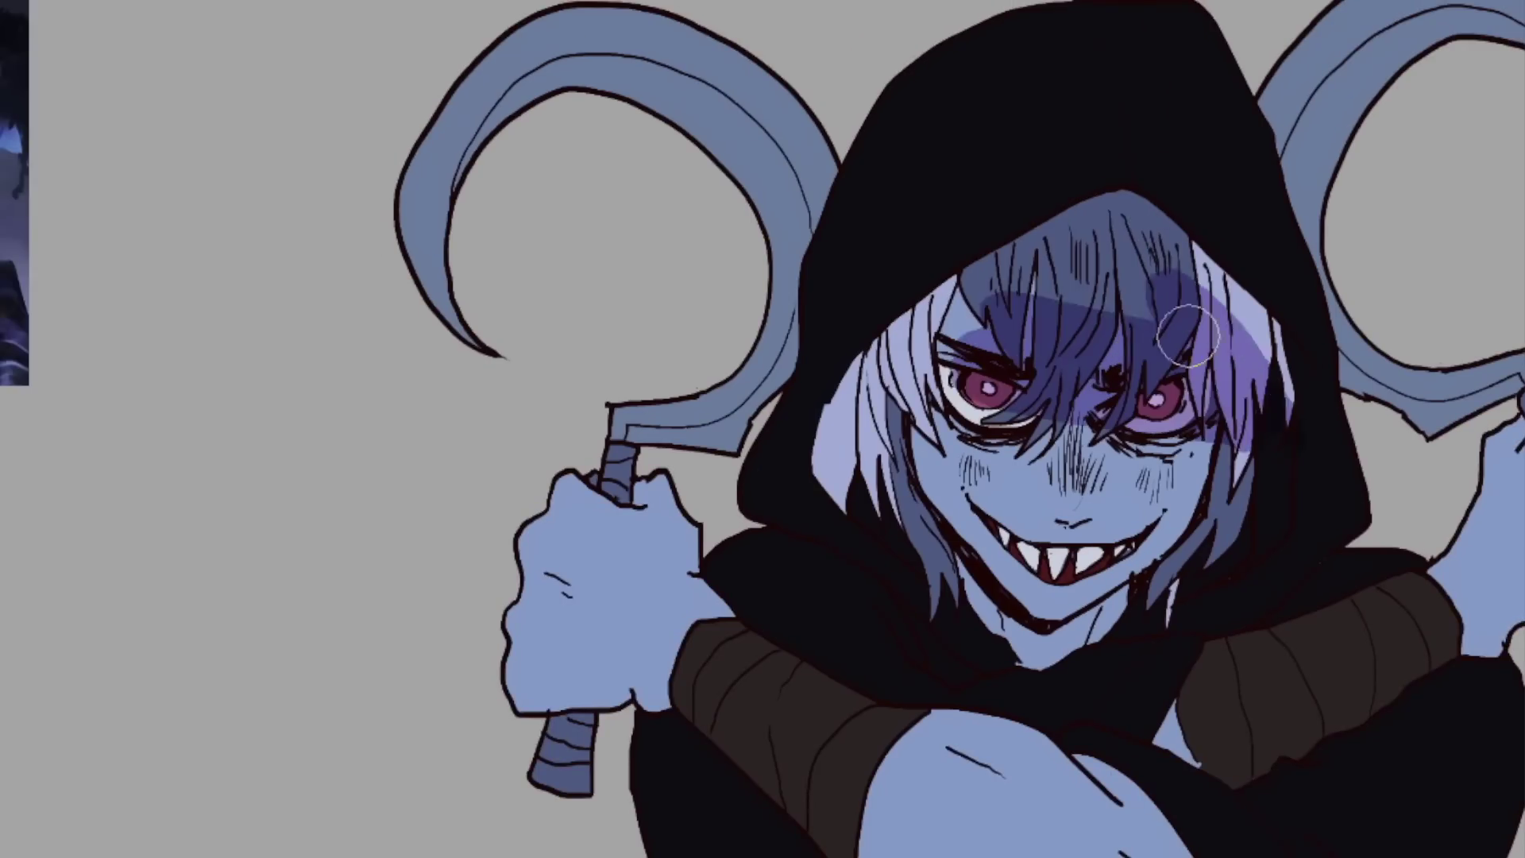
Paint violet shadows over the hair, face, hands, crossed arms, wraps and shirt, and add a soft blush across the nose and cheeks.
left_click_drag(1041, 427, 1177, 561)
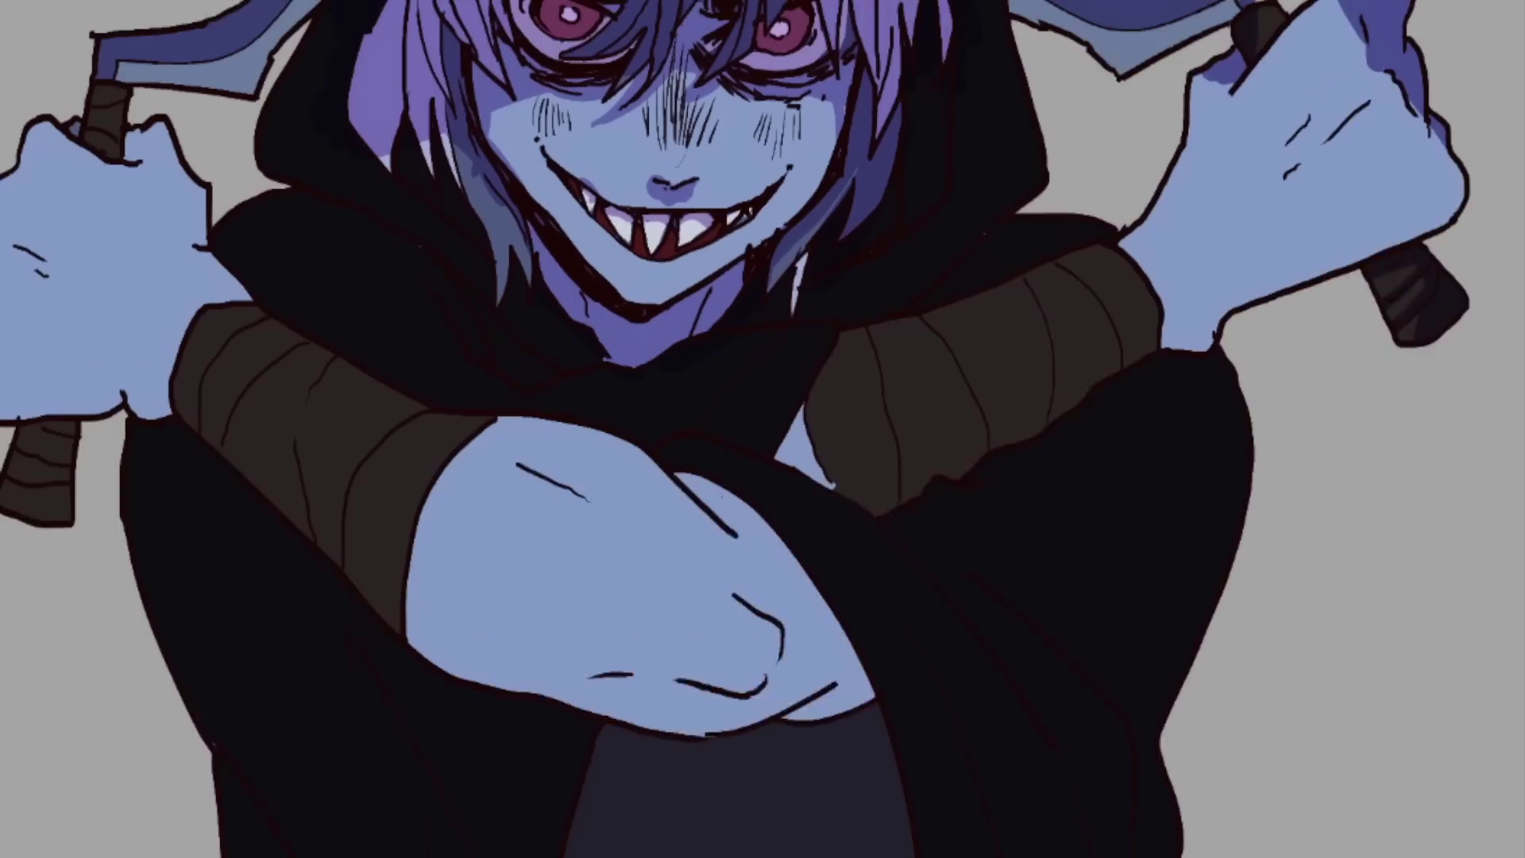
mouse_move(786, 516)
left_mouse_down()
mouse_move(467, 668)
mouse_move(1335, 159)
mouse_move(286, 494)
mouse_move(258, 630)
left_mouse_up()
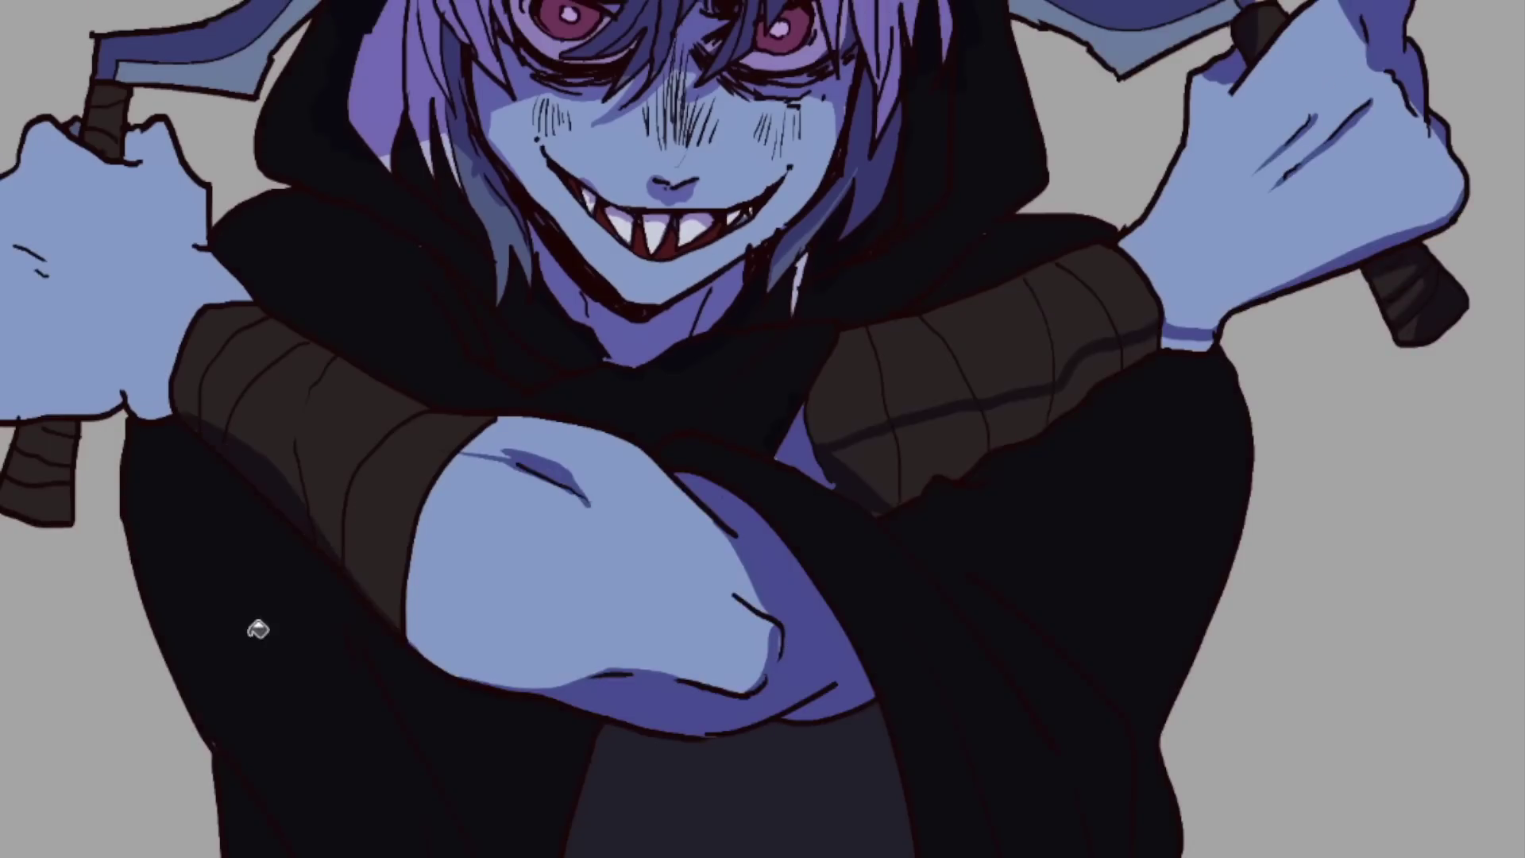
mouse_move(398, 414)
left_mouse_down()
mouse_move(326, 333)
mouse_move(397, 262)
mouse_move(409, 310)
left_mouse_up()
left_click_drag(695, 691, 800, 857)
left_click_drag(820, 674, 755, 477)
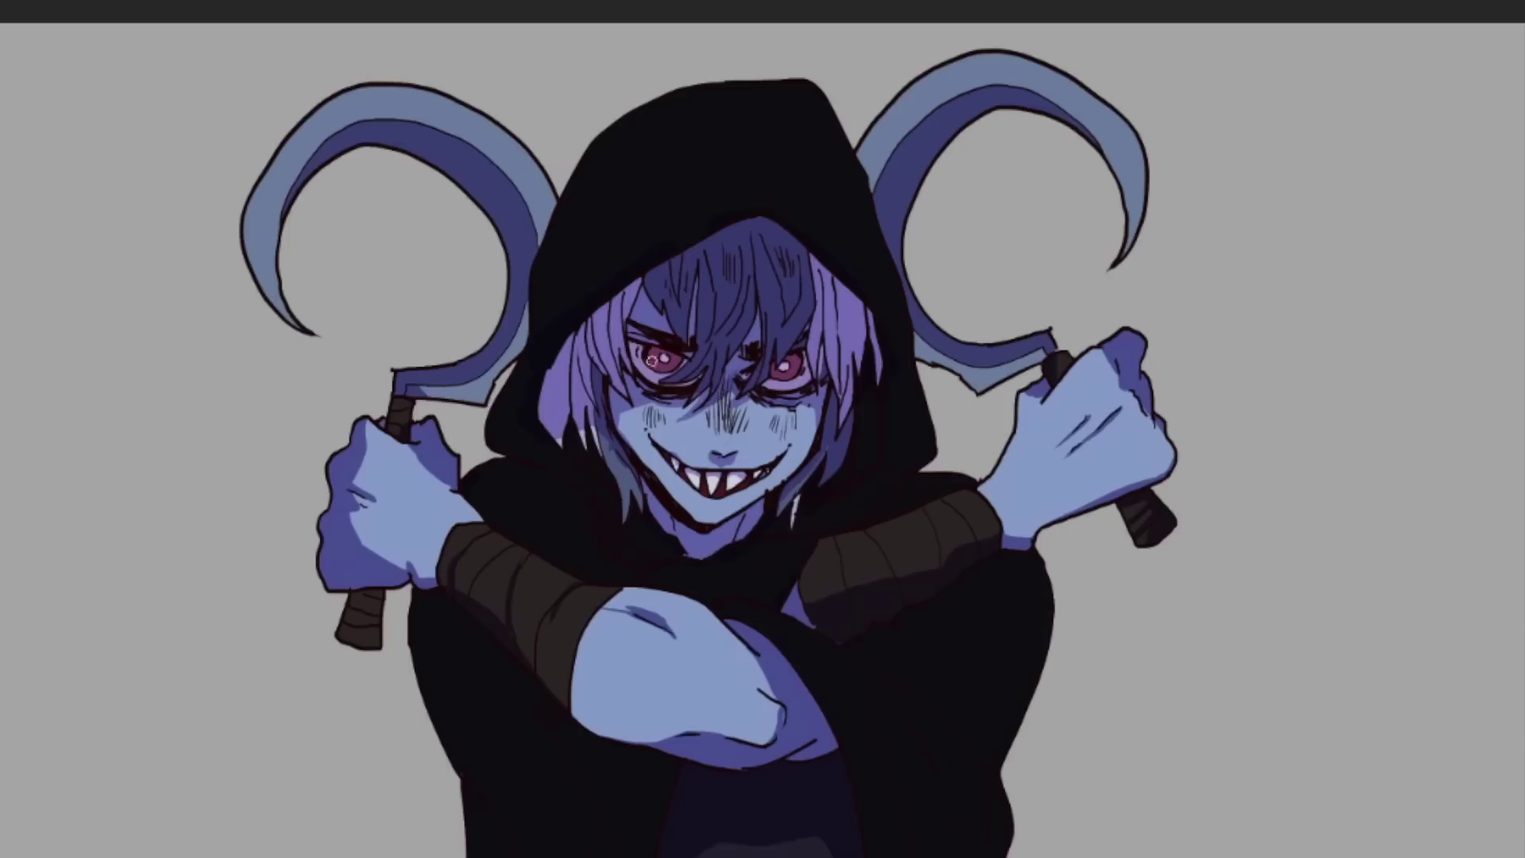
mouse_move(699, 357)
left_mouse_down()
mouse_move(794, 349)
mouse_move(803, 374)
left_mouse_up()
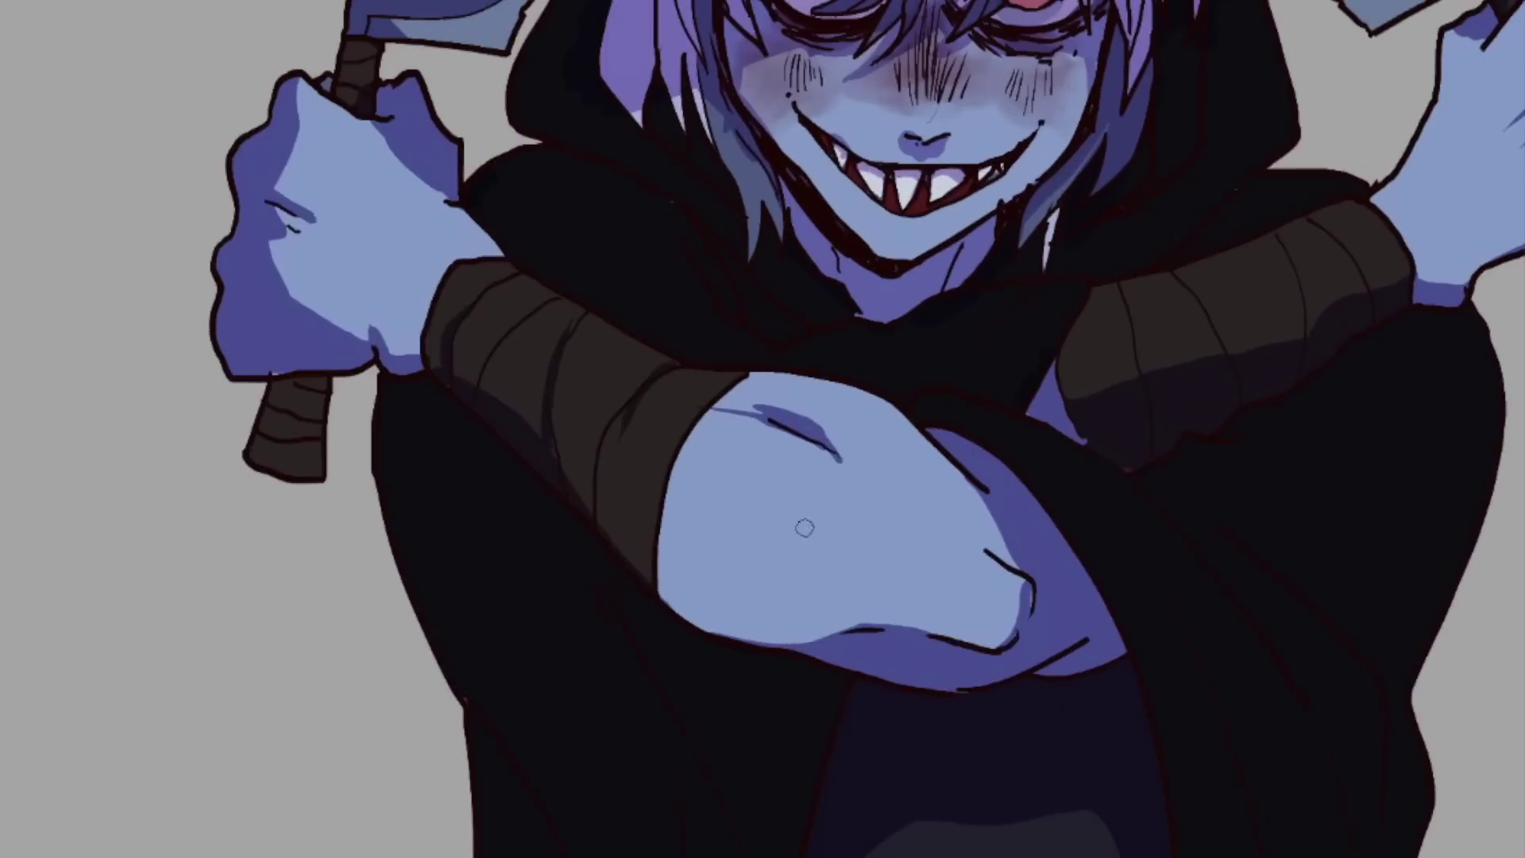
mouse_move(1347, 191)
left_mouse_down()
mouse_move(1362, 238)
mouse_move(1414, 274)
mouse_move(1469, 361)
left_mouse_up()
key("ctrl+z")
Draw a skull tattoo on the bare forearm, with large filled eye sockets, nose cavity, cranium outline and fanged teeth.
left_click_drag(548, 800, 1078, 366)
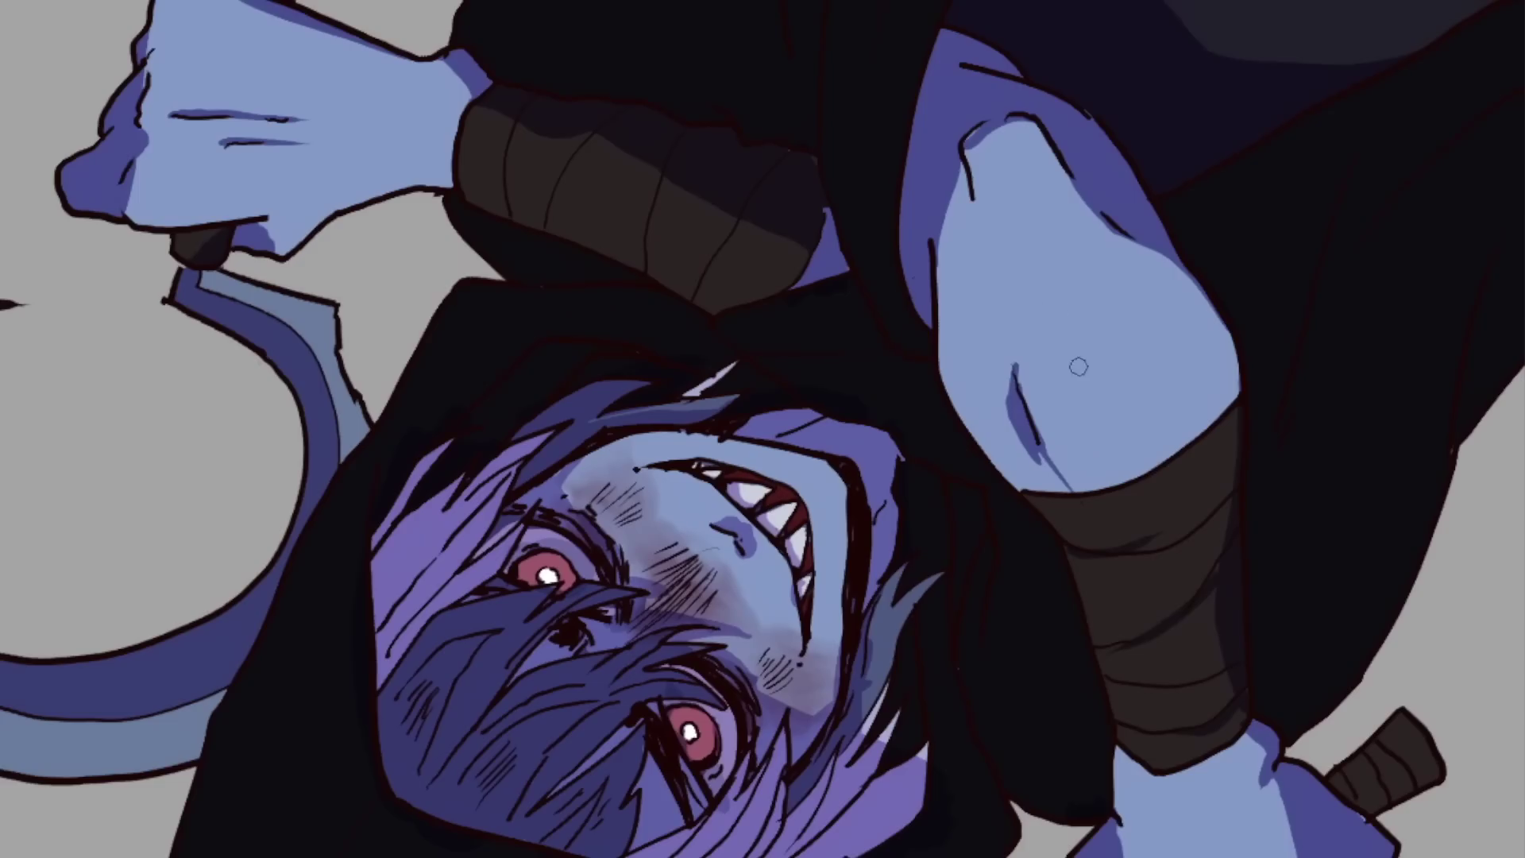
left_click_drag(1003, 287, 1013, 373)
left_click_drag(1116, 254, 1113, 258)
left_click_drag(1057, 282, 1063, 354)
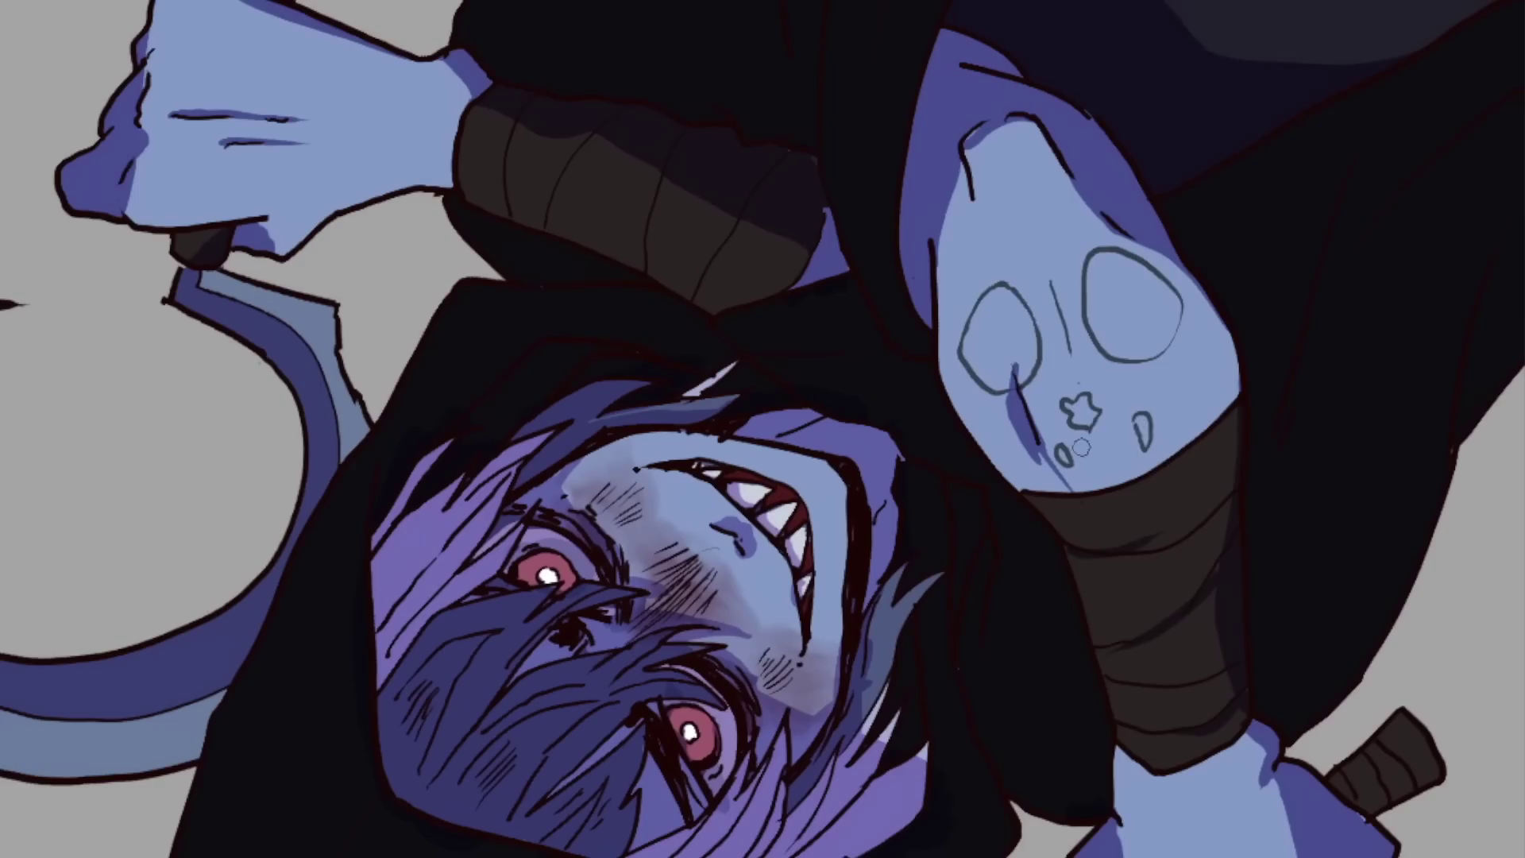
mouse_move(1113, 444)
left_mouse_down()
mouse_move(949, 350)
mouse_move(1078, 230)
left_mouse_up()
left_click_drag(1188, 305, 1078, 229)
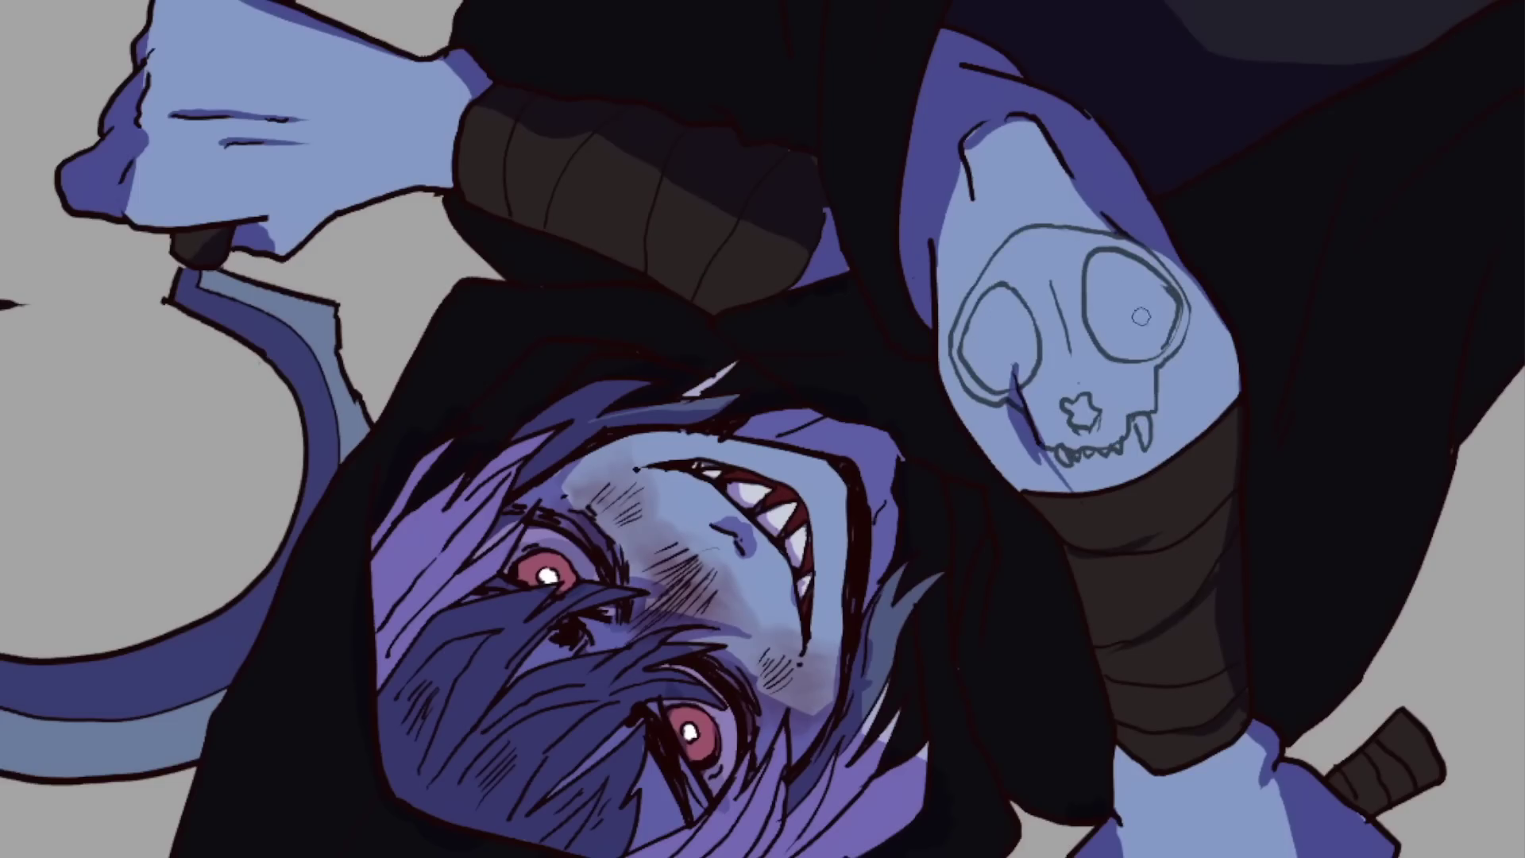
mouse_move(1069, 403)
left_mouse_down()
mouse_move(1007, 350)
mouse_move(1136, 302)
mouse_move(1037, 400)
left_mouse_up()
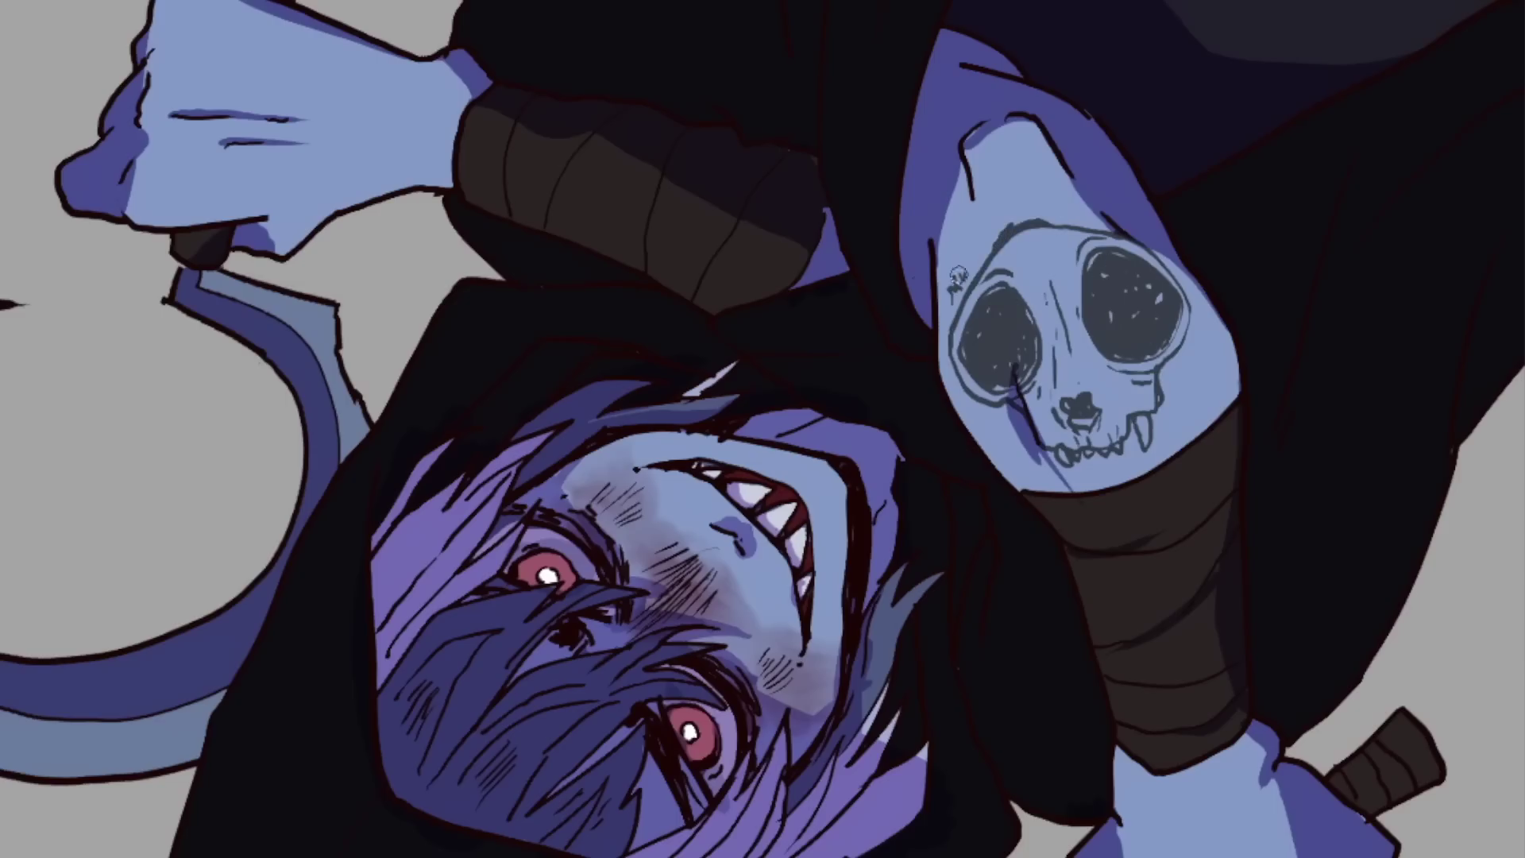
Letter "MEMENTO MORI" in an arc along the crown of the skull tattoo.
mouse_move(1196, 342)
left_mouse_down()
mouse_move(1144, 461)
mouse_move(1001, 445)
left_mouse_up()
key("ctrl+z")
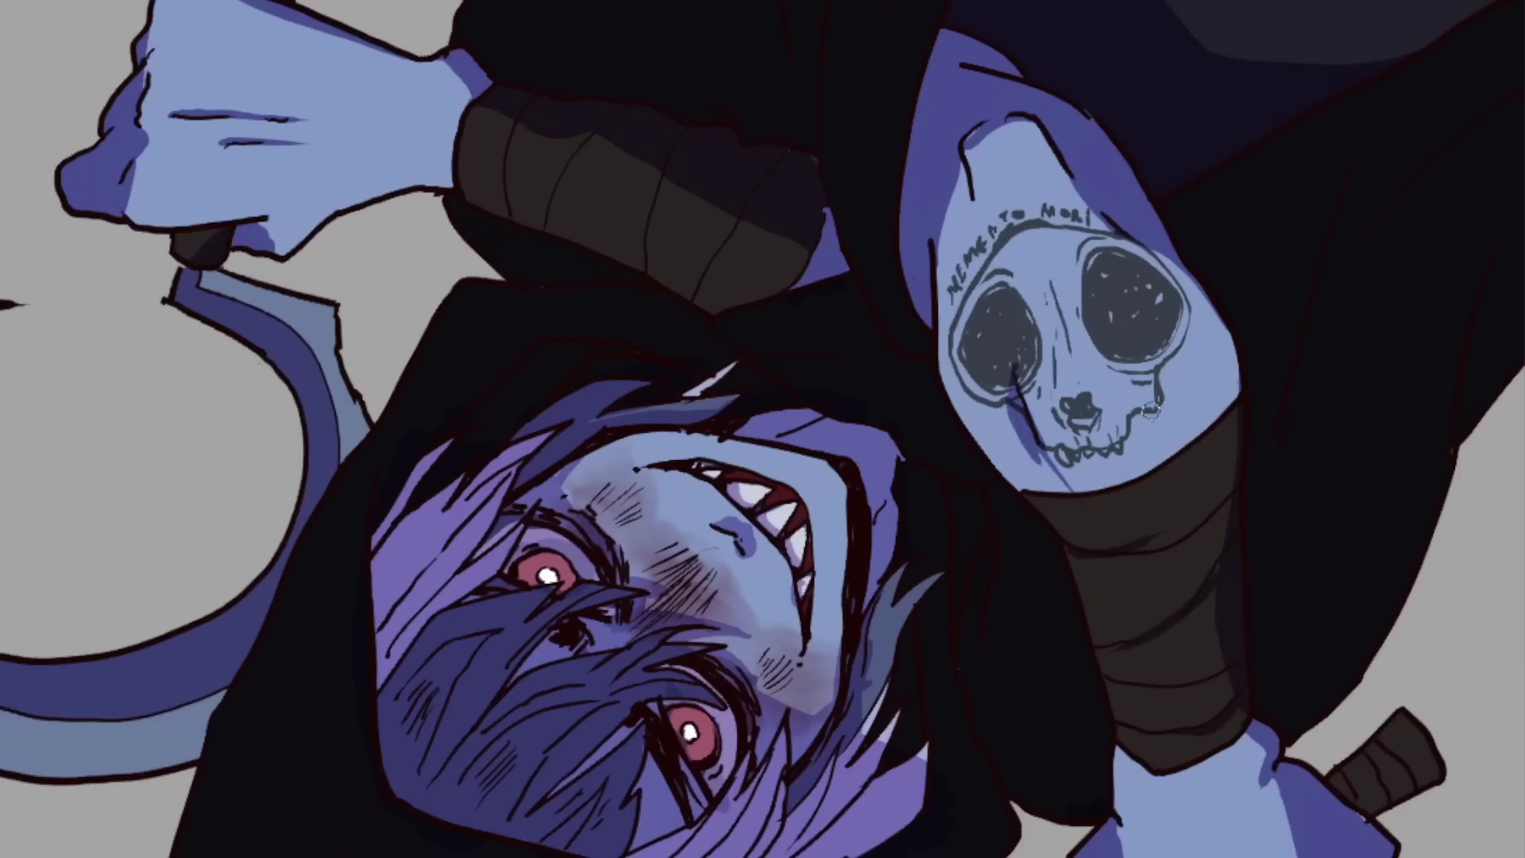
scroll(1068, 397, "down", 2)
key("5")
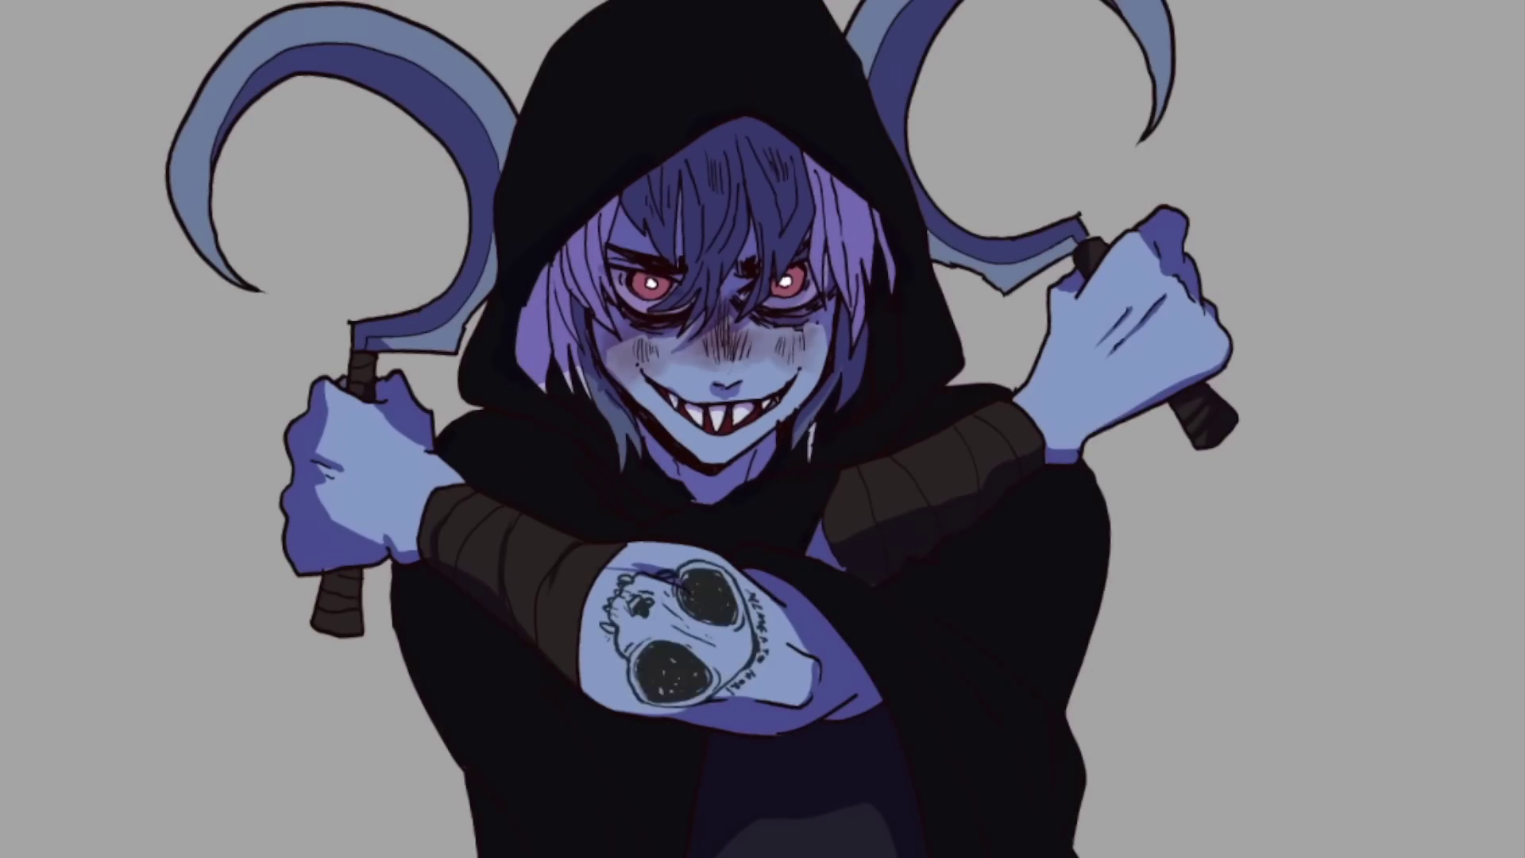
key("ctrl+t")
left_click_drag(584, 667, 603, 619)
key("Escape")
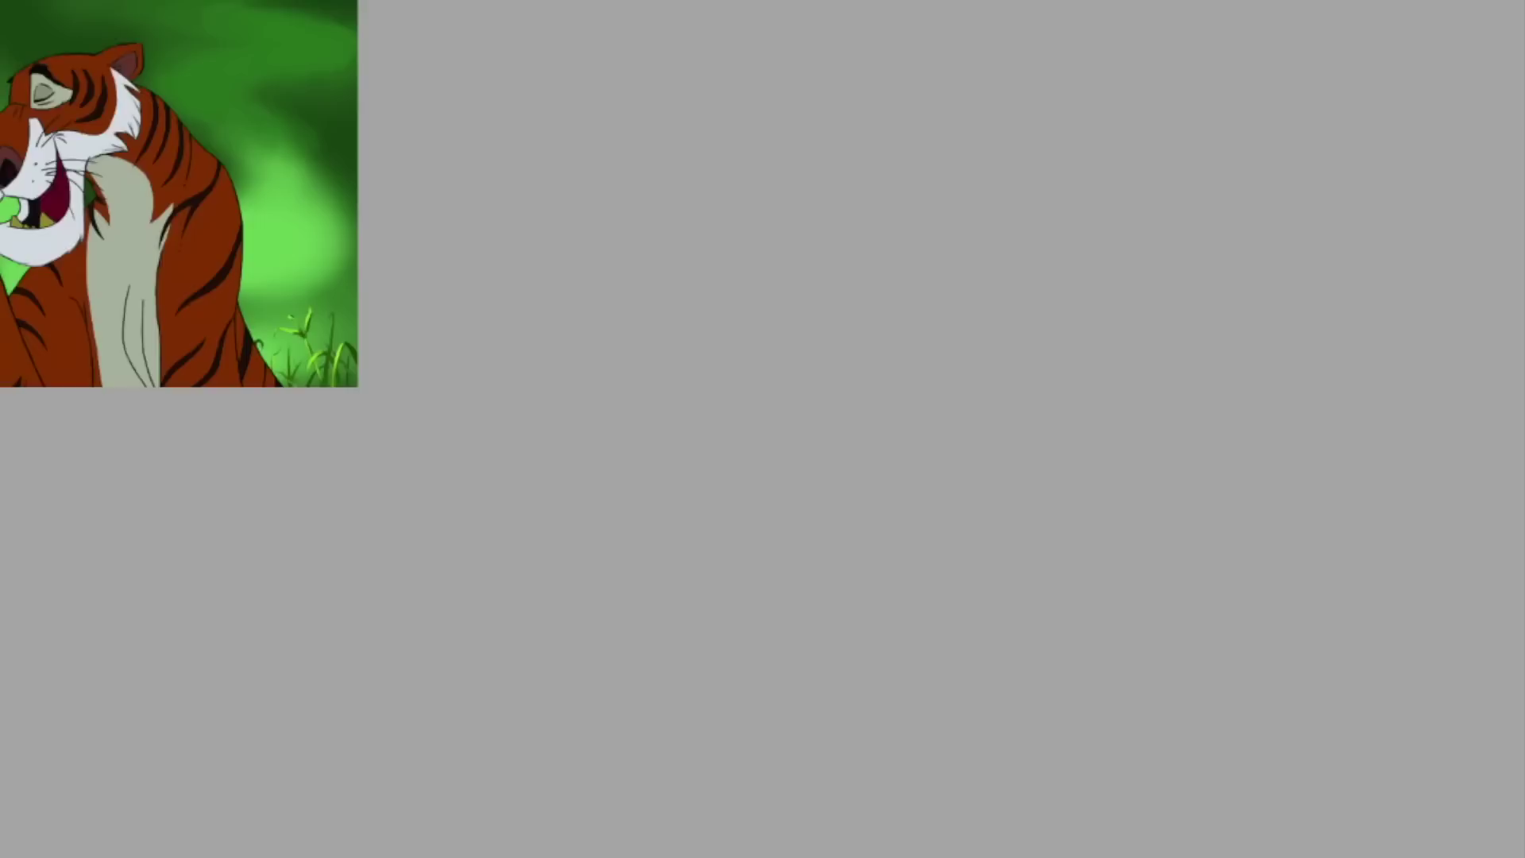
Rough out a new bearded man's head in red beside the tiger reference, with construction circles, ear, ponytail, eye and raised fingers.
left_click_drag(974, 402, 1089, 384)
key("ctrl+z")
mouse_move(904, 213)
left_mouse_down()
mouse_move(1000, 149)
mouse_move(828, 119)
mouse_move(834, 228)
mouse_move(769, 314)
mouse_move(818, 367)
mouse_move(784, 350)
mouse_move(819, 350)
mouse_move(828, 248)
mouse_move(954, 168)
left_mouse_up()
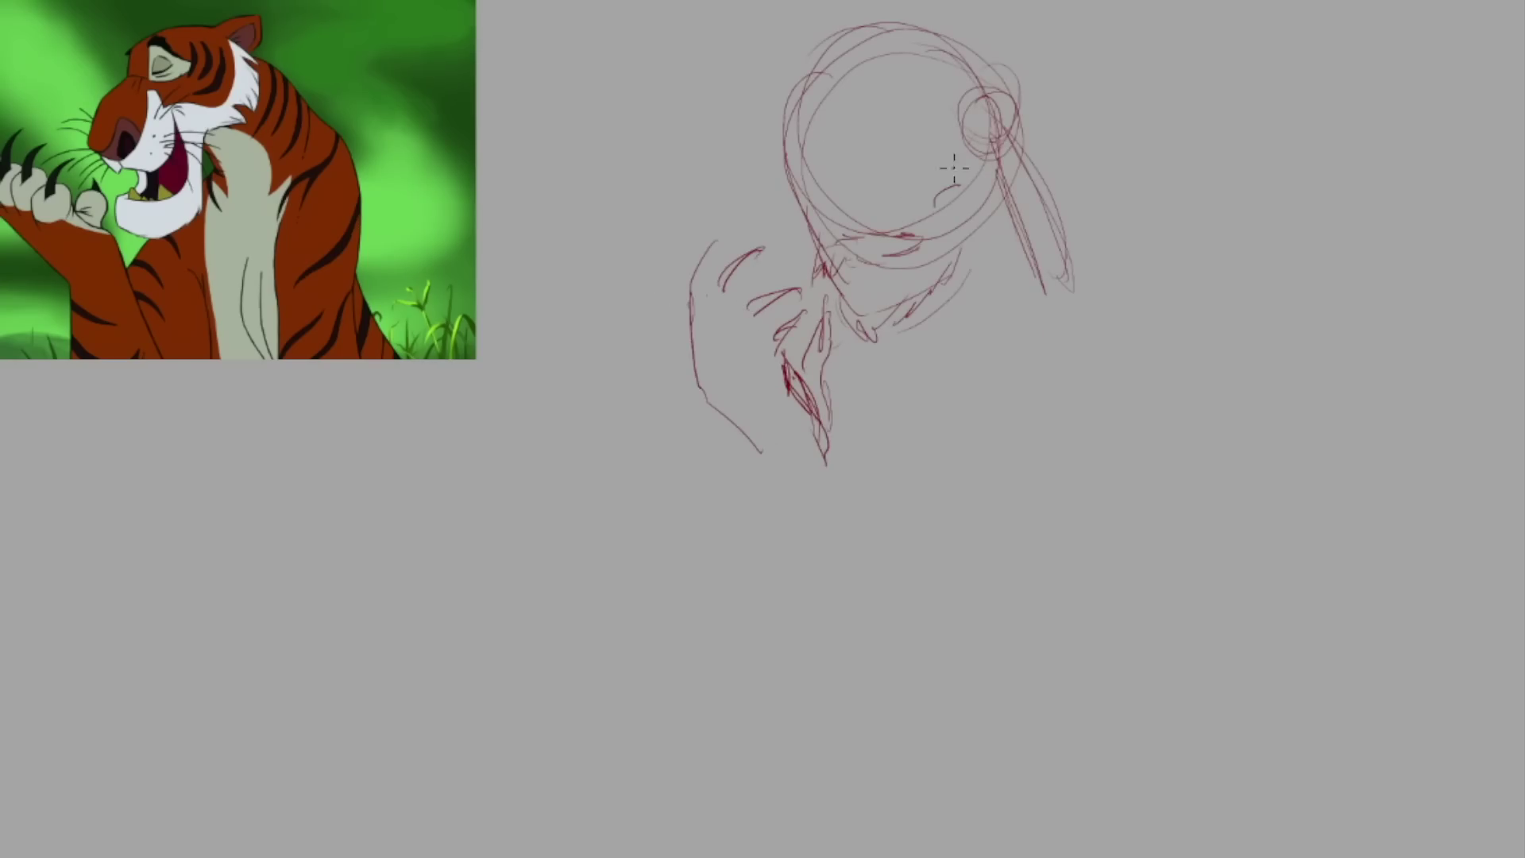
mouse_move(819, 178)
left_mouse_down()
mouse_move(850, 145)
mouse_move(907, 165)
left_mouse_up()
mouse_move(926, 68)
left_mouse_down()
mouse_move(942, 104)
mouse_move(805, 119)
mouse_move(903, 33)
mouse_move(908, 357)
mouse_move(937, 240)
left_mouse_up()
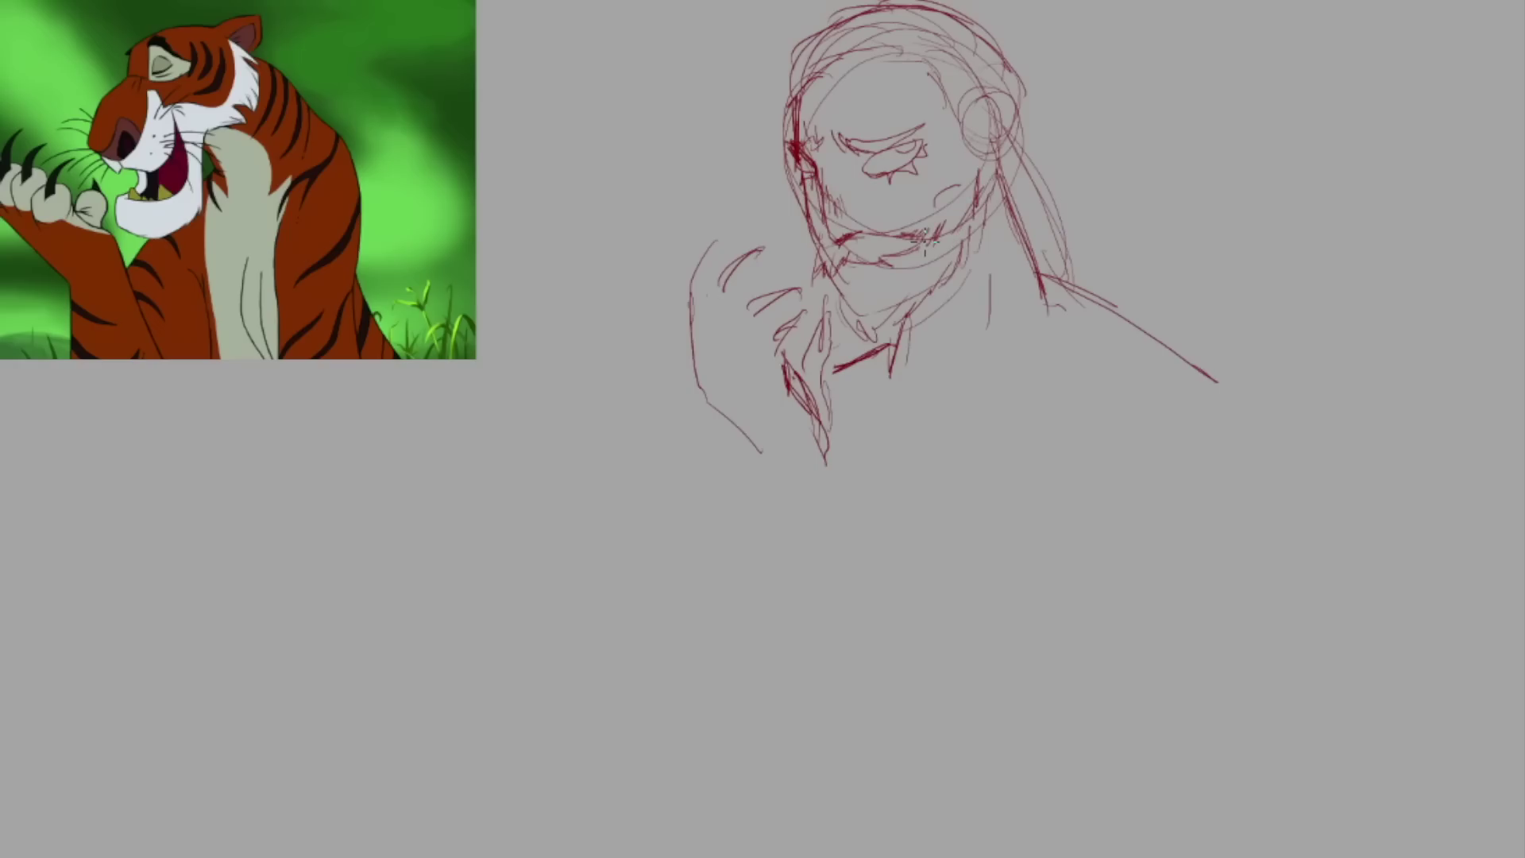
Sketch the raised clawed hand and forearm, jagged beard, coat collar with notched lapels, shoulder, sleeve and chest lines.
mouse_move(715, 262)
left_mouse_down()
mouse_move(763, 413)
mouse_move(897, 469)
mouse_move(738, 579)
mouse_move(900, 292)
left_mouse_up()
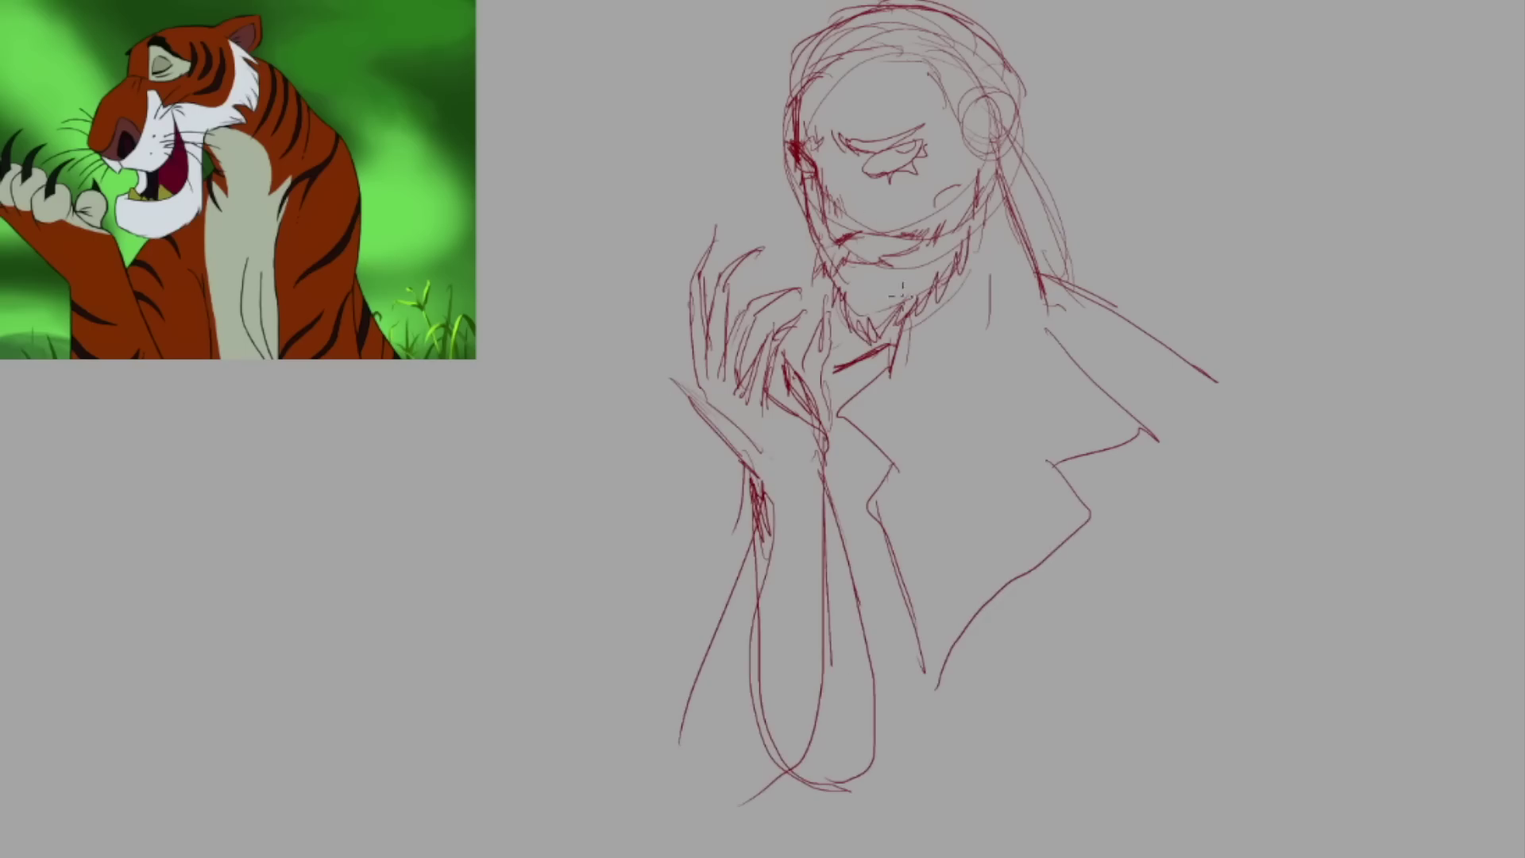
left_click_drag(1032, 99, 1056, 278)
left_click_drag(1009, 171, 1040, 274)
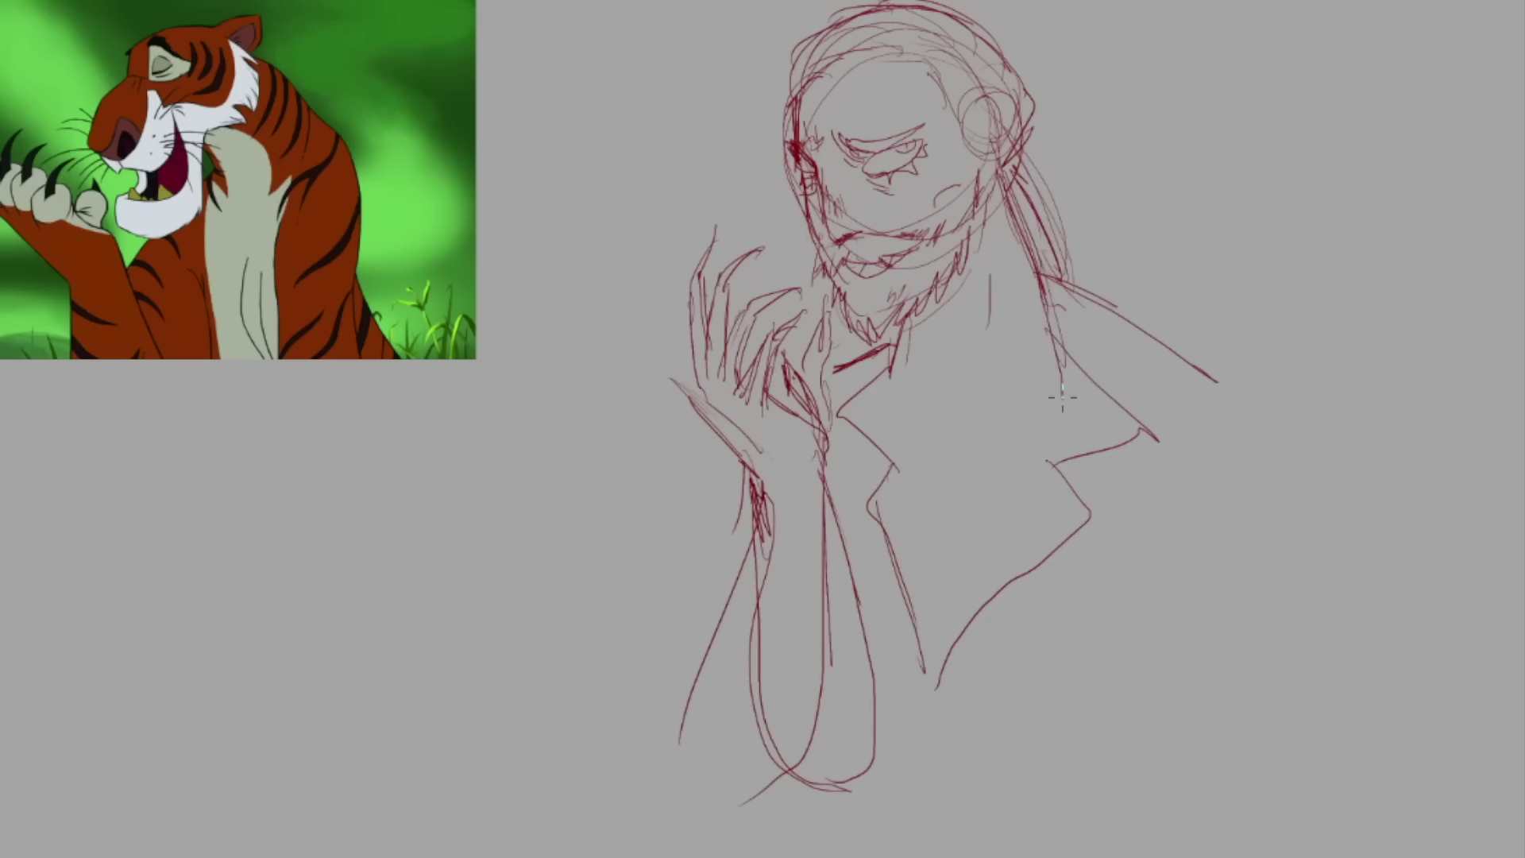
left_click_drag(1239, 433, 1394, 612)
left_click_drag(1263, 493, 1235, 715)
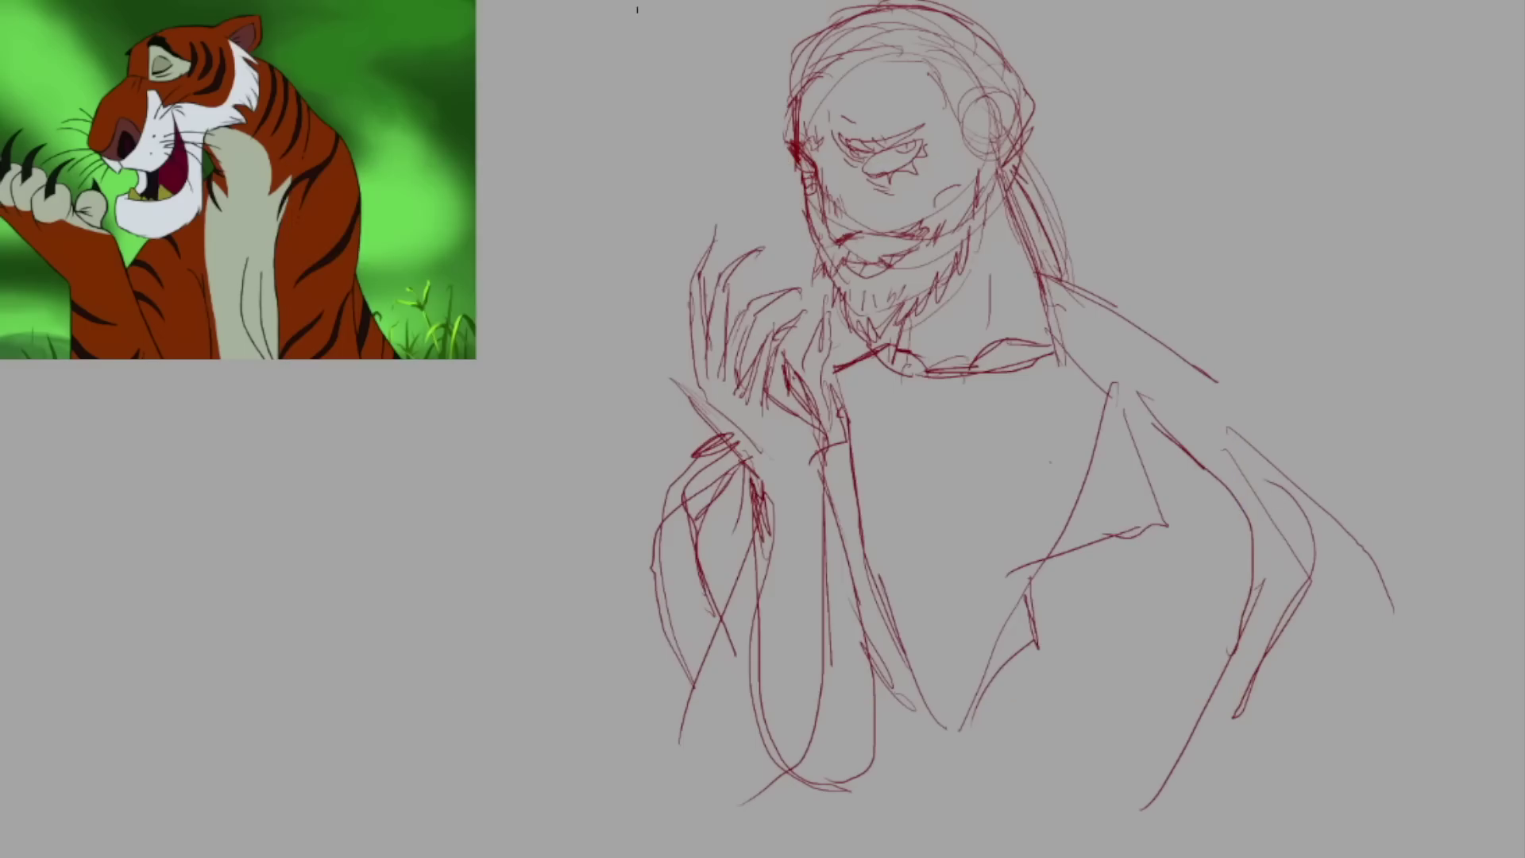
left_click_drag(1269, 520, 1342, 846)
left_click_drag(945, 445, 954, 598)
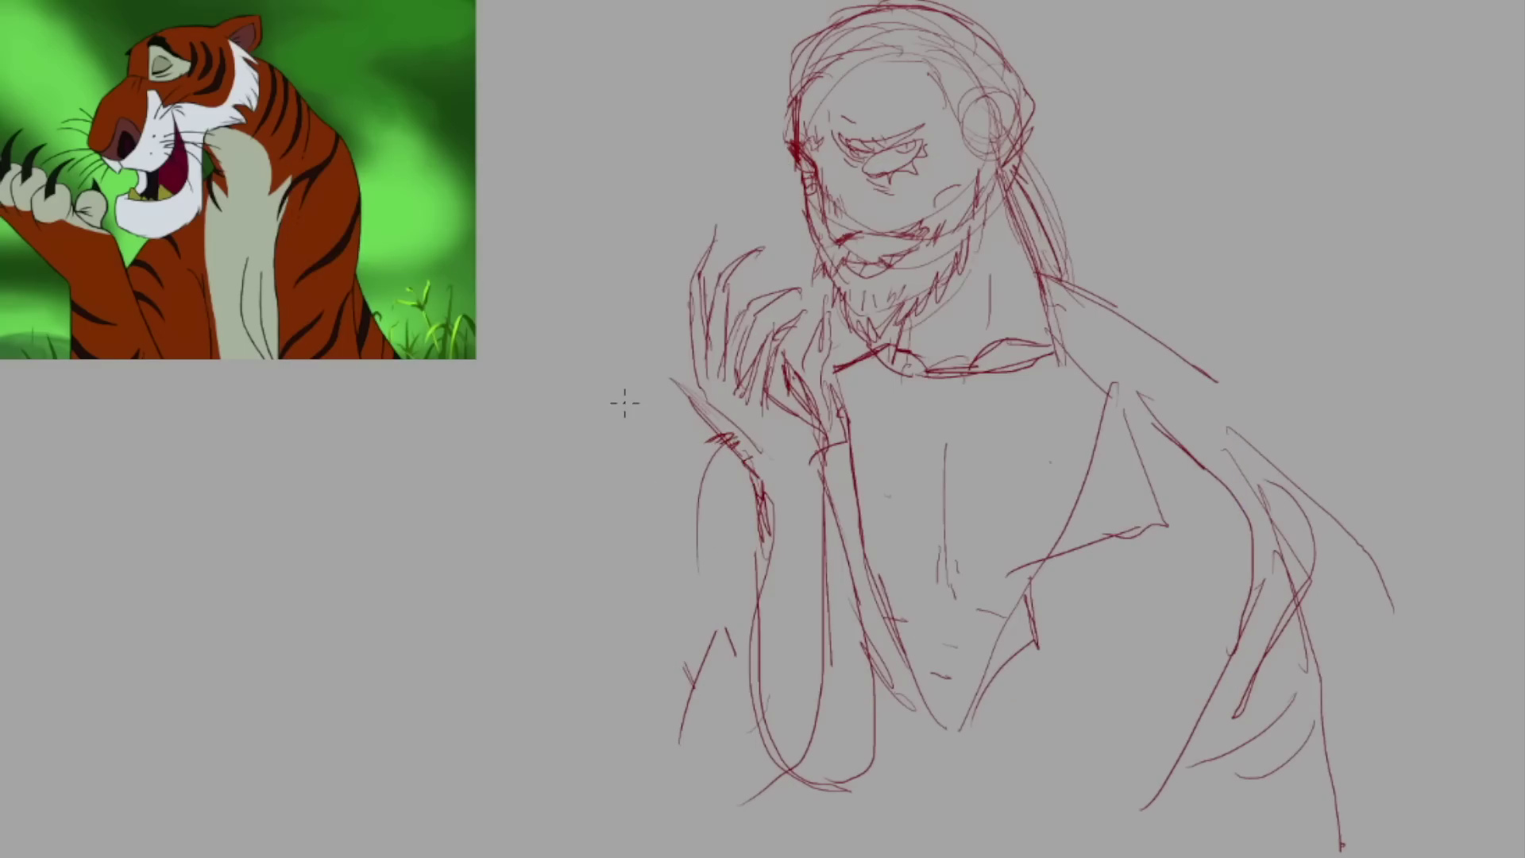
Select the raised hand and forearm and shift them outward, away from the face.
mouse_move(726, 171)
left_mouse_down()
mouse_move(647, 373)
mouse_move(795, 763)
left_mouse_up()
left_click_drag(715, 477, 663, 479)
key("ctrl+d")
Sketch the connecting shoulder line, ragged fur trim on the coat, loose sleeve around the raised elbow and the lowered arm's cuff.
left_click_drag(747, 417, 874, 350)
left_click_drag(1152, 556, 1247, 611)
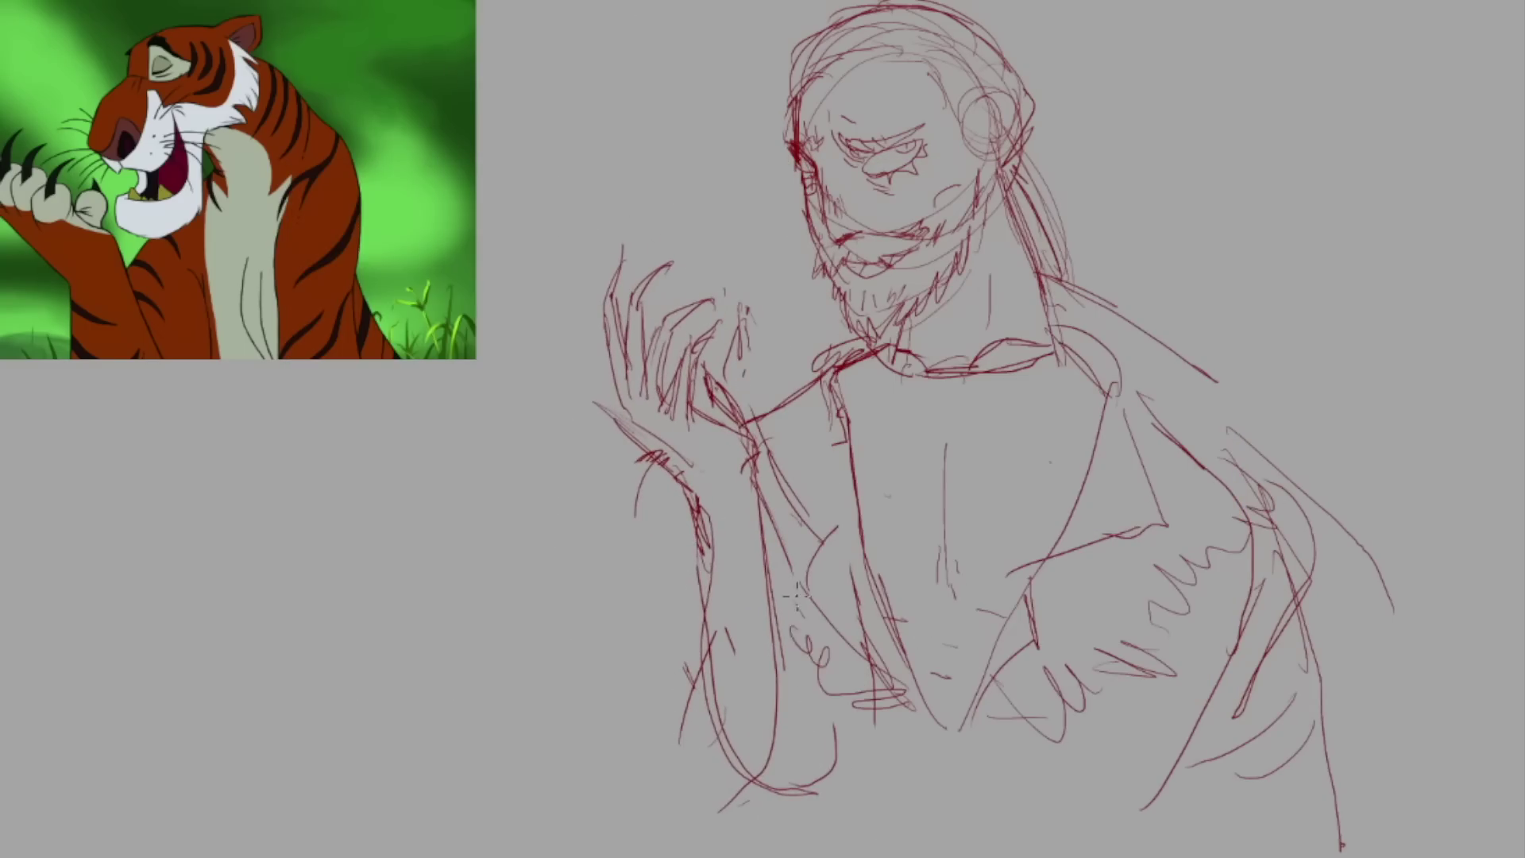
left_click_drag(794, 556, 826, 778)
left_click_drag(715, 532, 731, 786)
left_click_drag(739, 421, 842, 318)
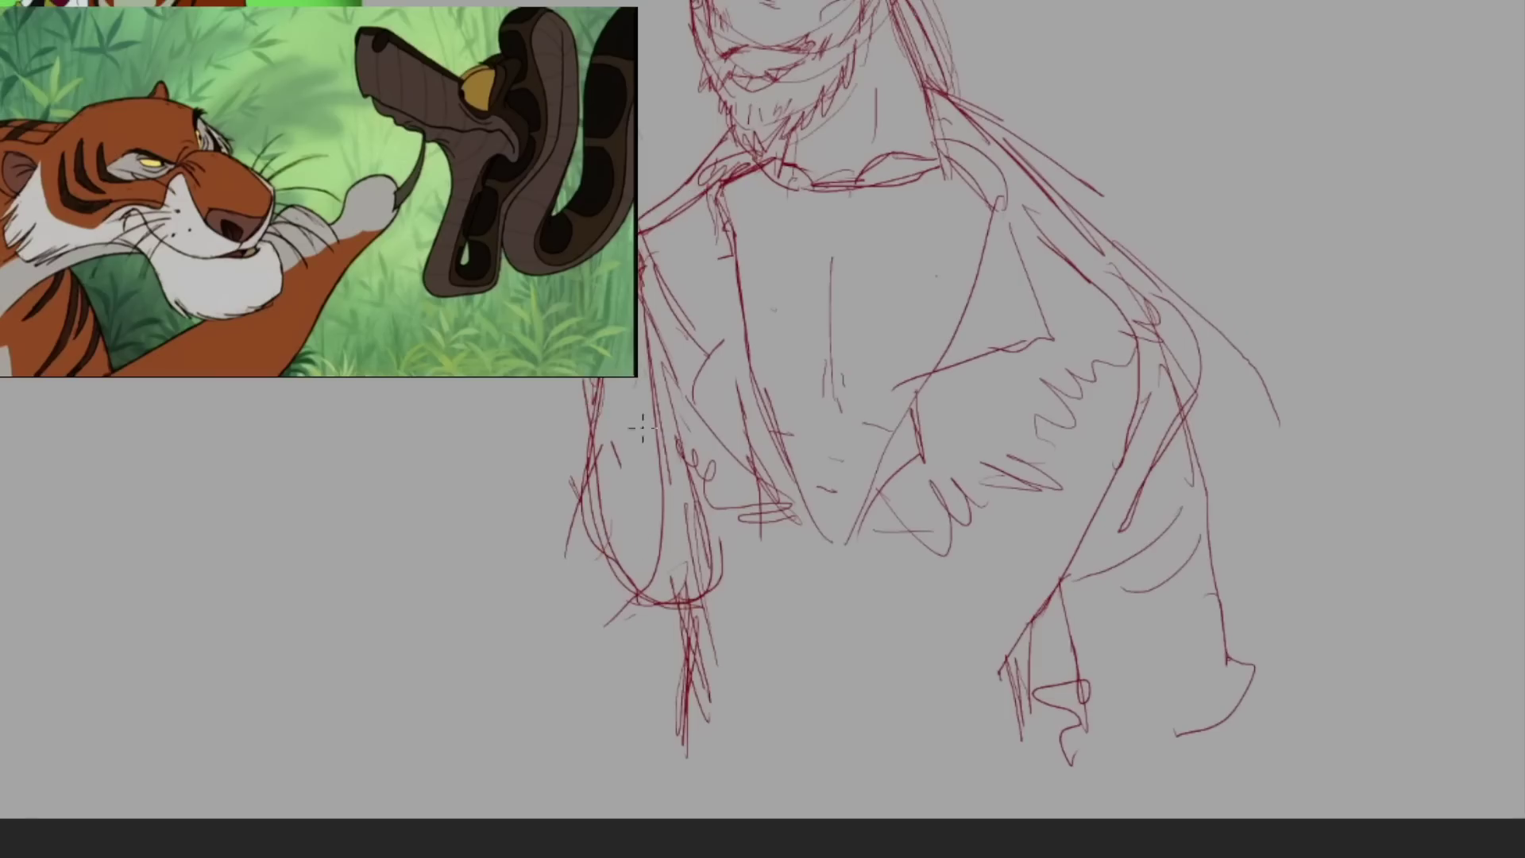
left_click_drag(548, 421, 647, 663)
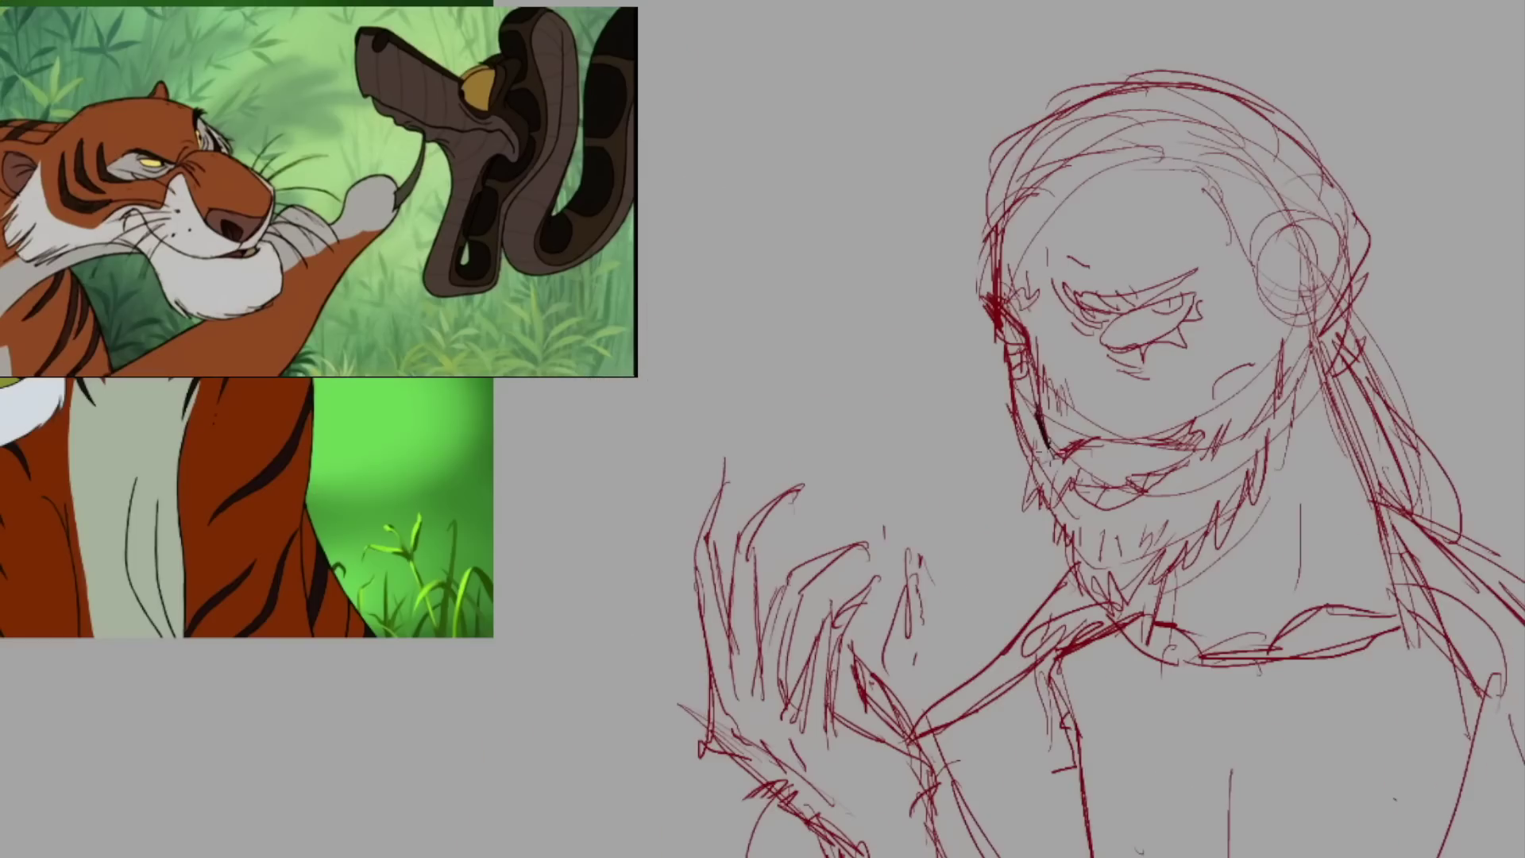
Redraw the man's eye, brow, nose, beard, hair, ear and neckline with darker lines over the red sketch.
left_click_drag(1116, 350, 1199, 301)
left_click_drag(1201, 300, 1136, 314)
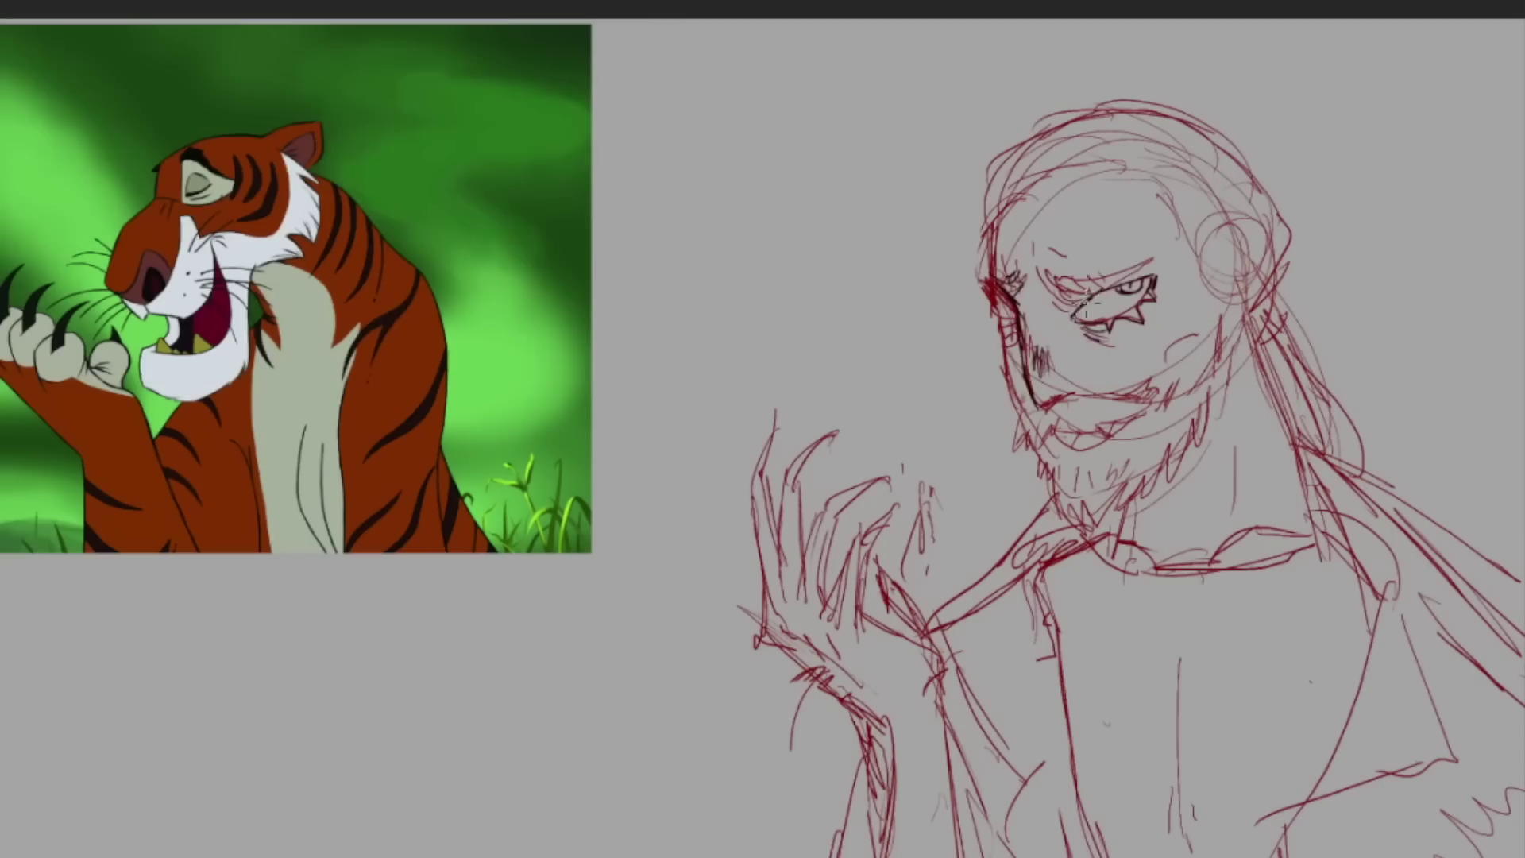
left_click_drag(1048, 274, 1155, 258)
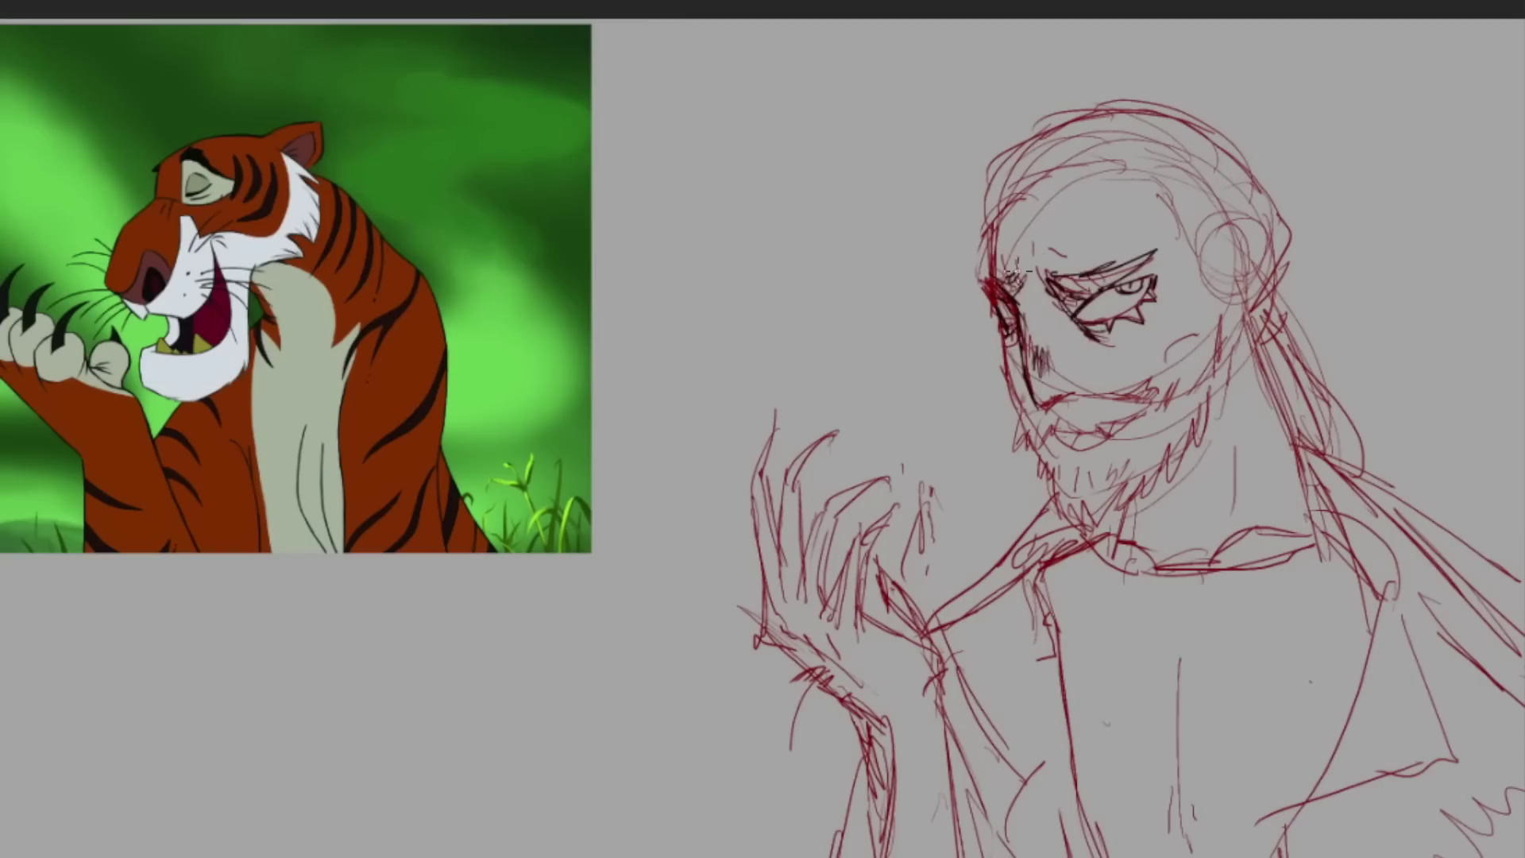
mouse_move(1019, 271)
left_mouse_down()
mouse_move(1031, 429)
mouse_move(1268, 228)
mouse_move(1214, 525)
mouse_move(1140, 164)
mouse_move(1023, 133)
mouse_move(1202, 205)
mouse_move(1233, 312)
mouse_move(1150, 561)
mouse_move(1033, 524)
left_mouse_up()
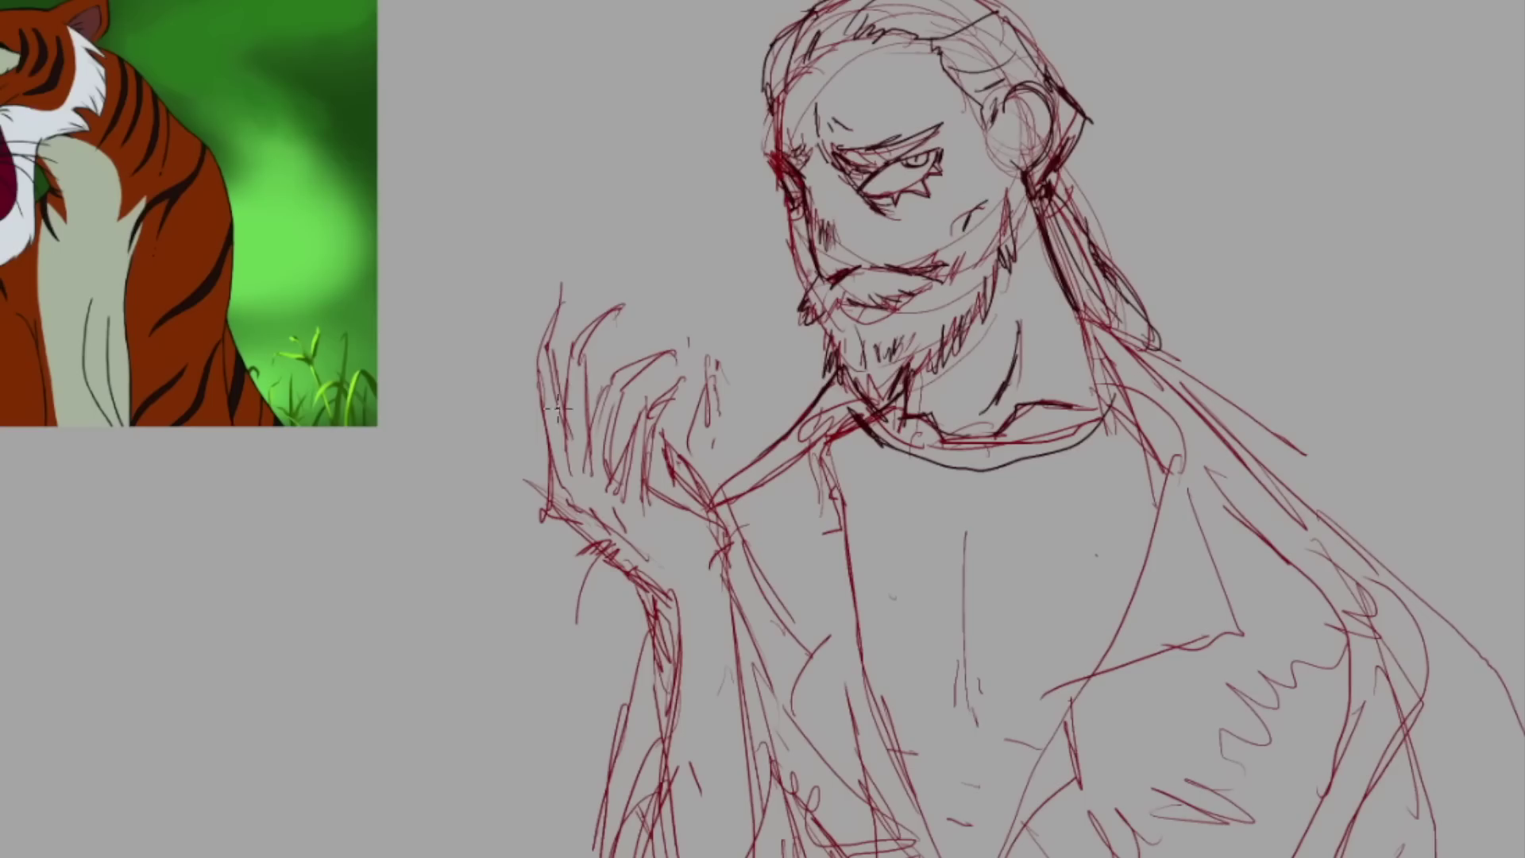
Refine the raised hand's clawed fingers and wrist, the open shirt edges, coat lapel and shoulder fur with darker lines.
left_click_drag(565, 277, 564, 434)
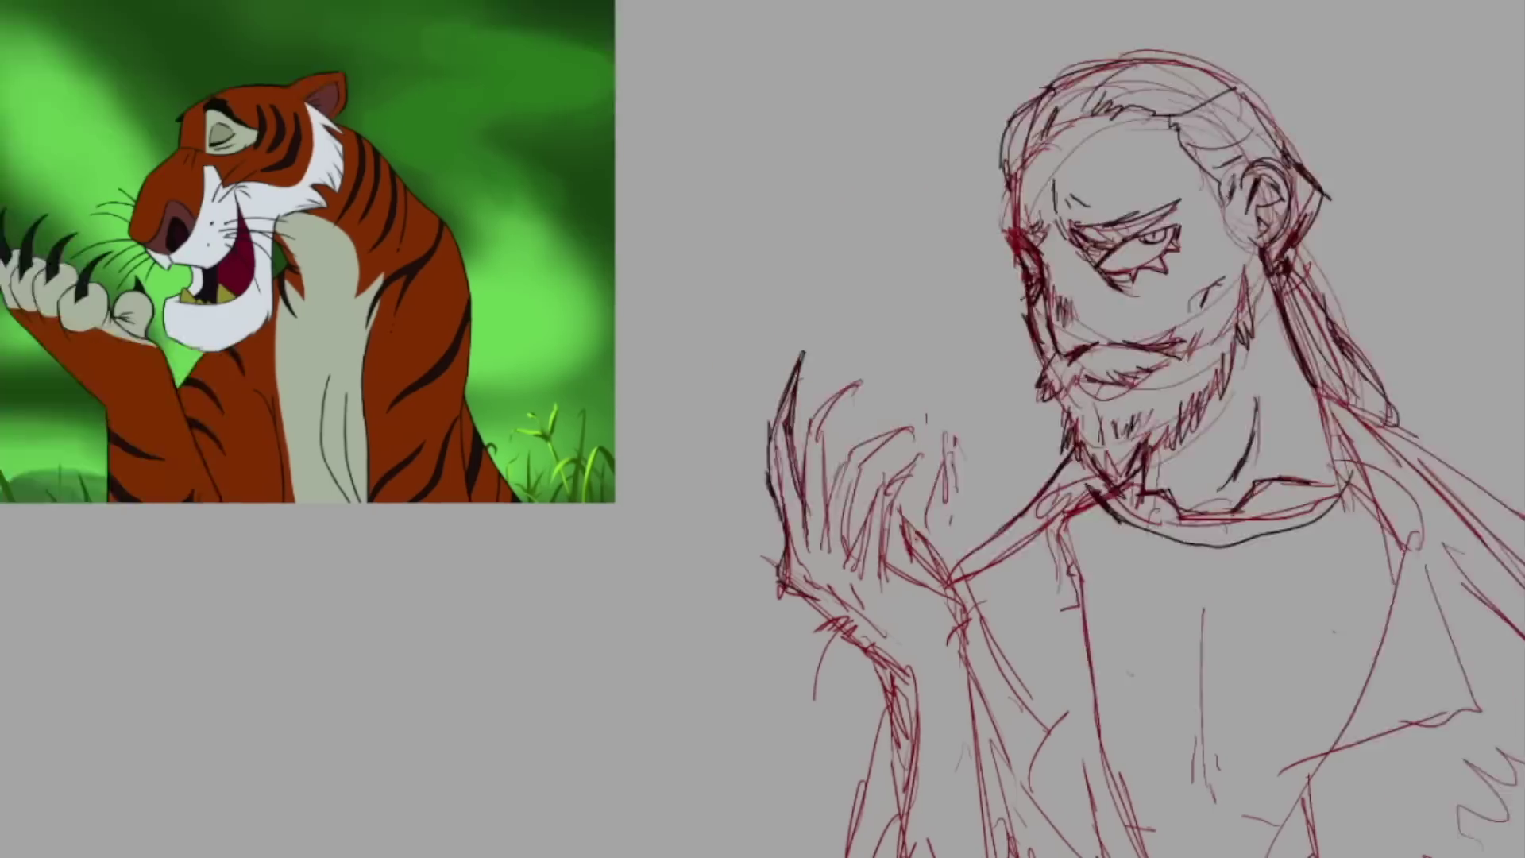
left_click_drag(822, 488, 870, 727)
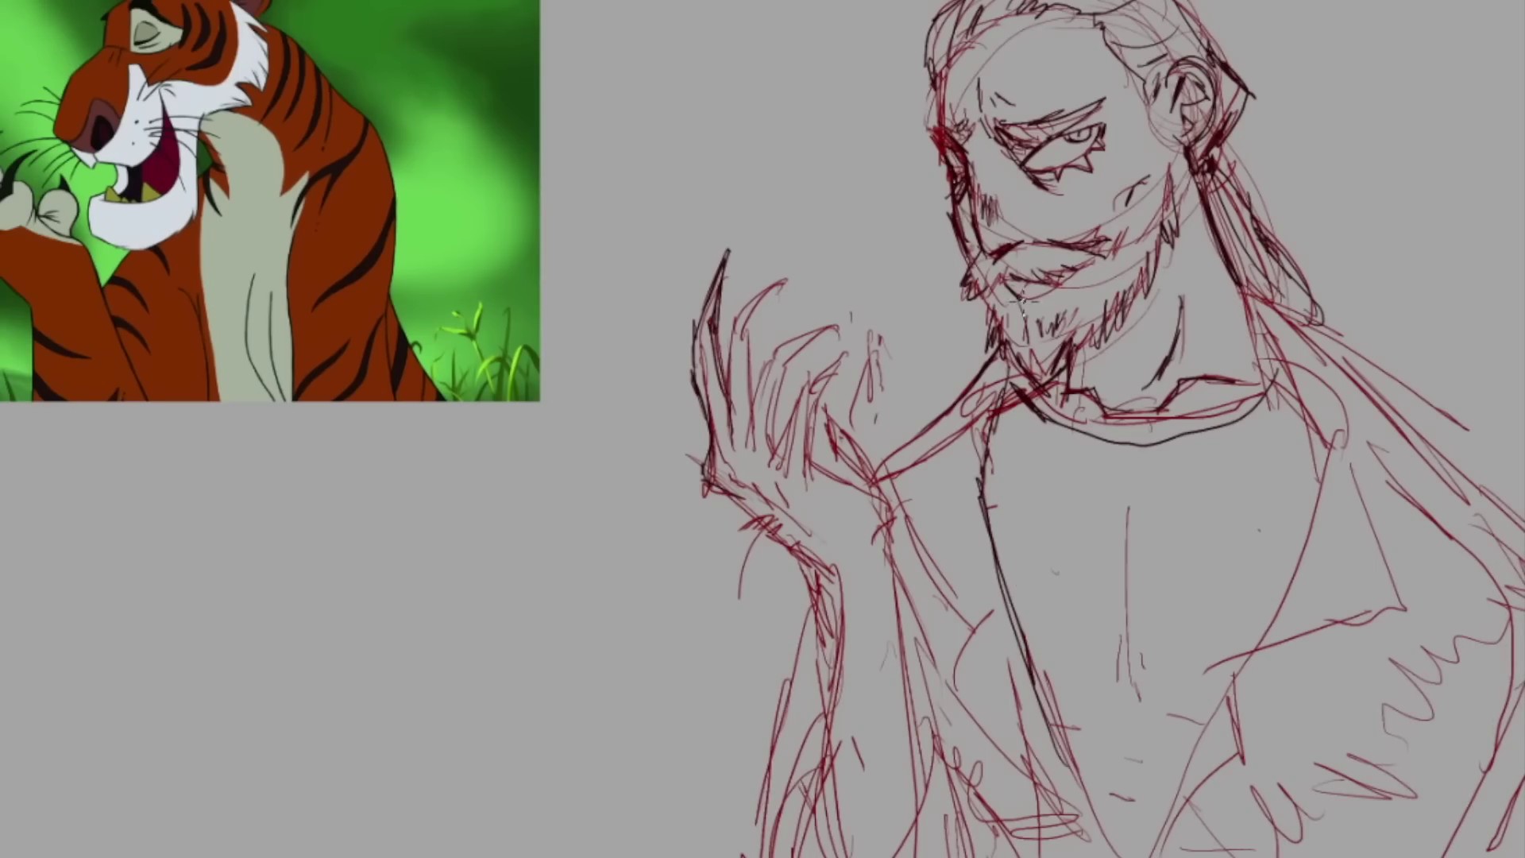
left_click_drag(1200, 254, 1306, 362)
left_click_drag(1175, 413, 1033, 453)
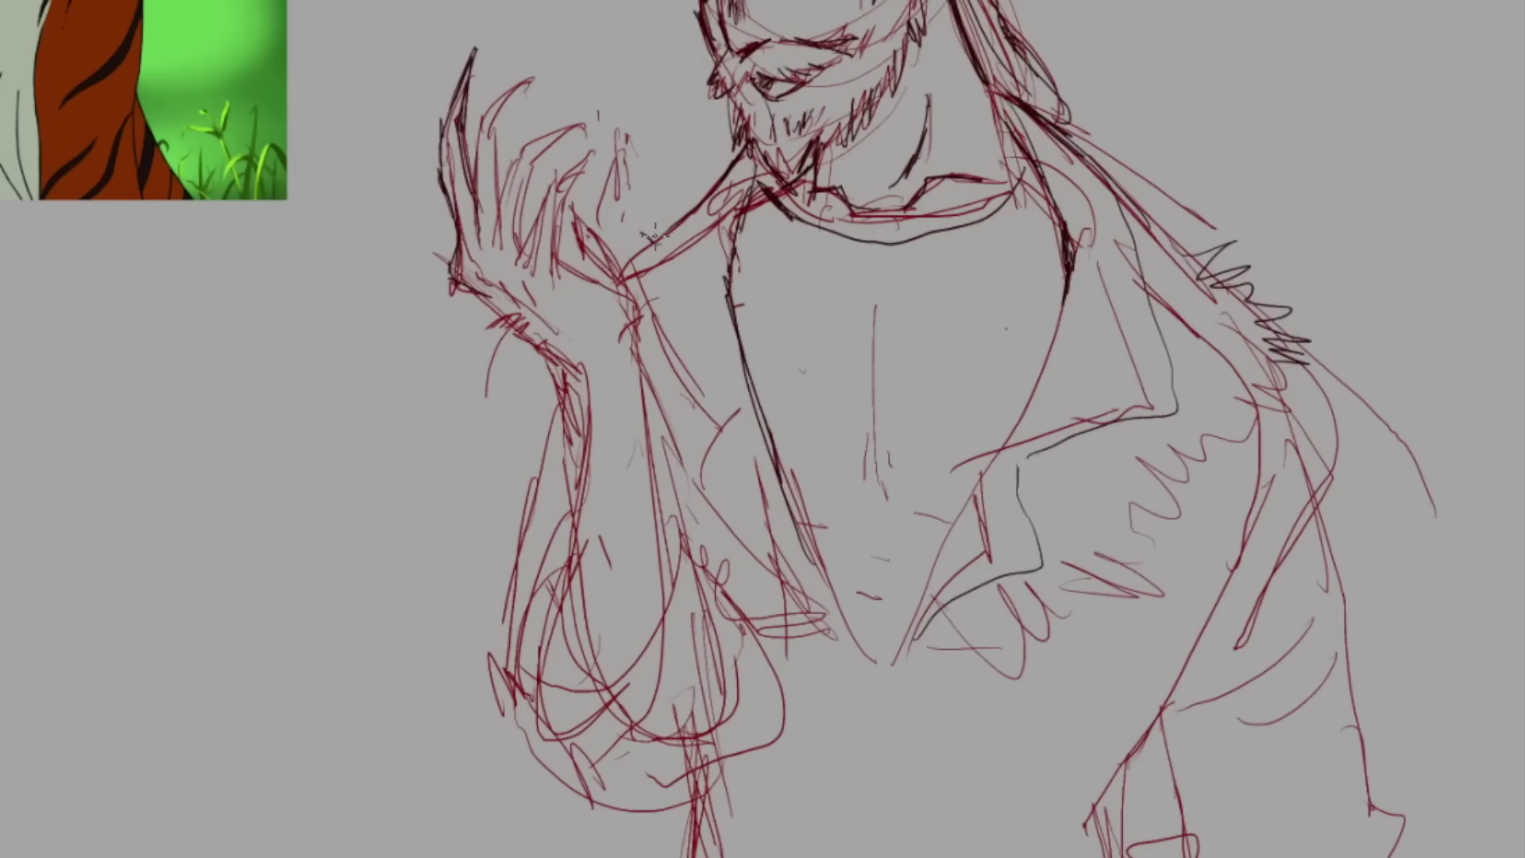
left_click_drag(691, 572, 763, 627)
mouse_move(572, 374)
left_mouse_down()
mouse_move(548, 175)
mouse_move(516, 270)
left_mouse_up()
mouse_move(525, 47)
left_mouse_down()
mouse_move(493, 243)
mouse_move(468, 234)
left_mouse_up()
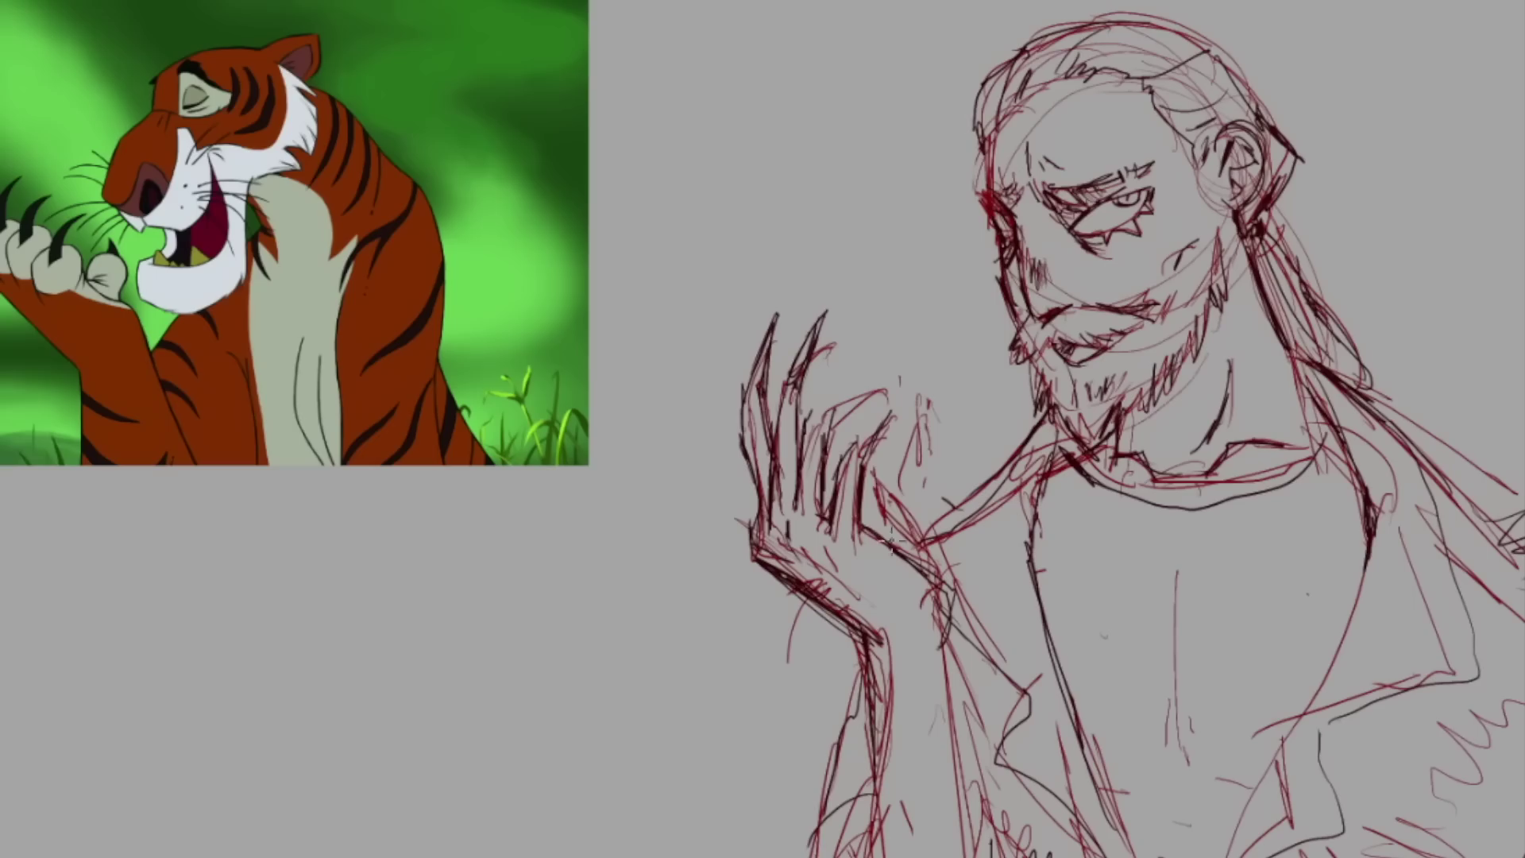
Sketch a beaded necklace with a round pendant on the chest, chest creases and buttons down the coat's front edge.
left_click_drag(500, 84, 568, 194)
left_click_drag(628, 183, 560, 298)
left_click_drag(596, 127, 548, 199)
left_click_drag(592, 127, 540, 266)
left_click_drag(544, 254, 520, 289)
left_click_drag(1091, 494, 1179, 645)
left_click_drag(1183, 645, 1296, 490)
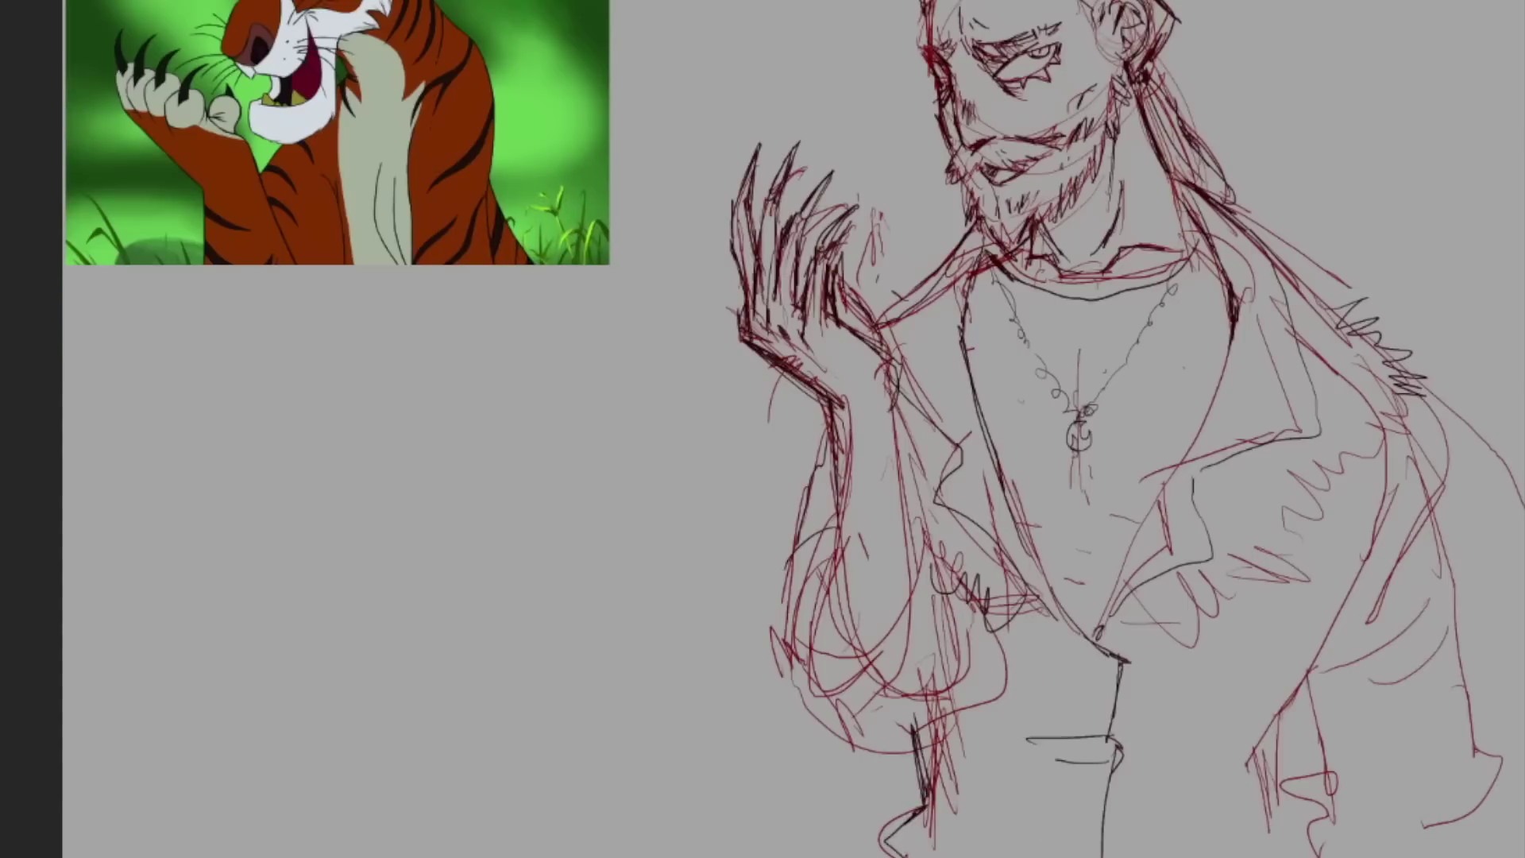
left_click_drag(1089, 651, 1112, 684)
left_click_drag(1073, 762, 1104, 786)
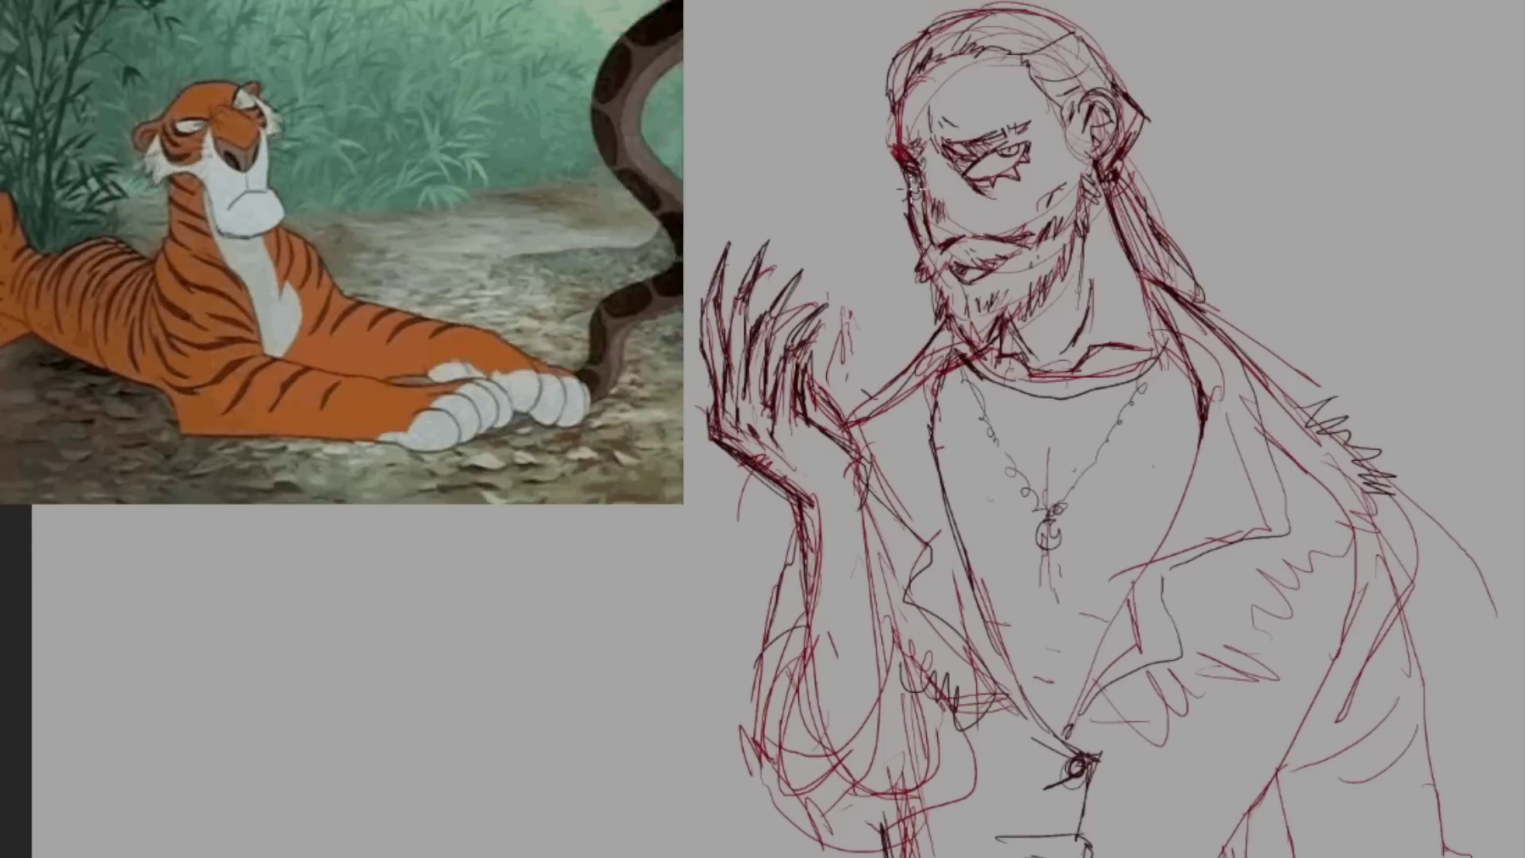
Sketch darker jagged fur along the coat's shoulder and both lapel edges, and a loose strand off the ponytail.
left_click_drag(882, 198, 885, 202)
key("ctrl+d")
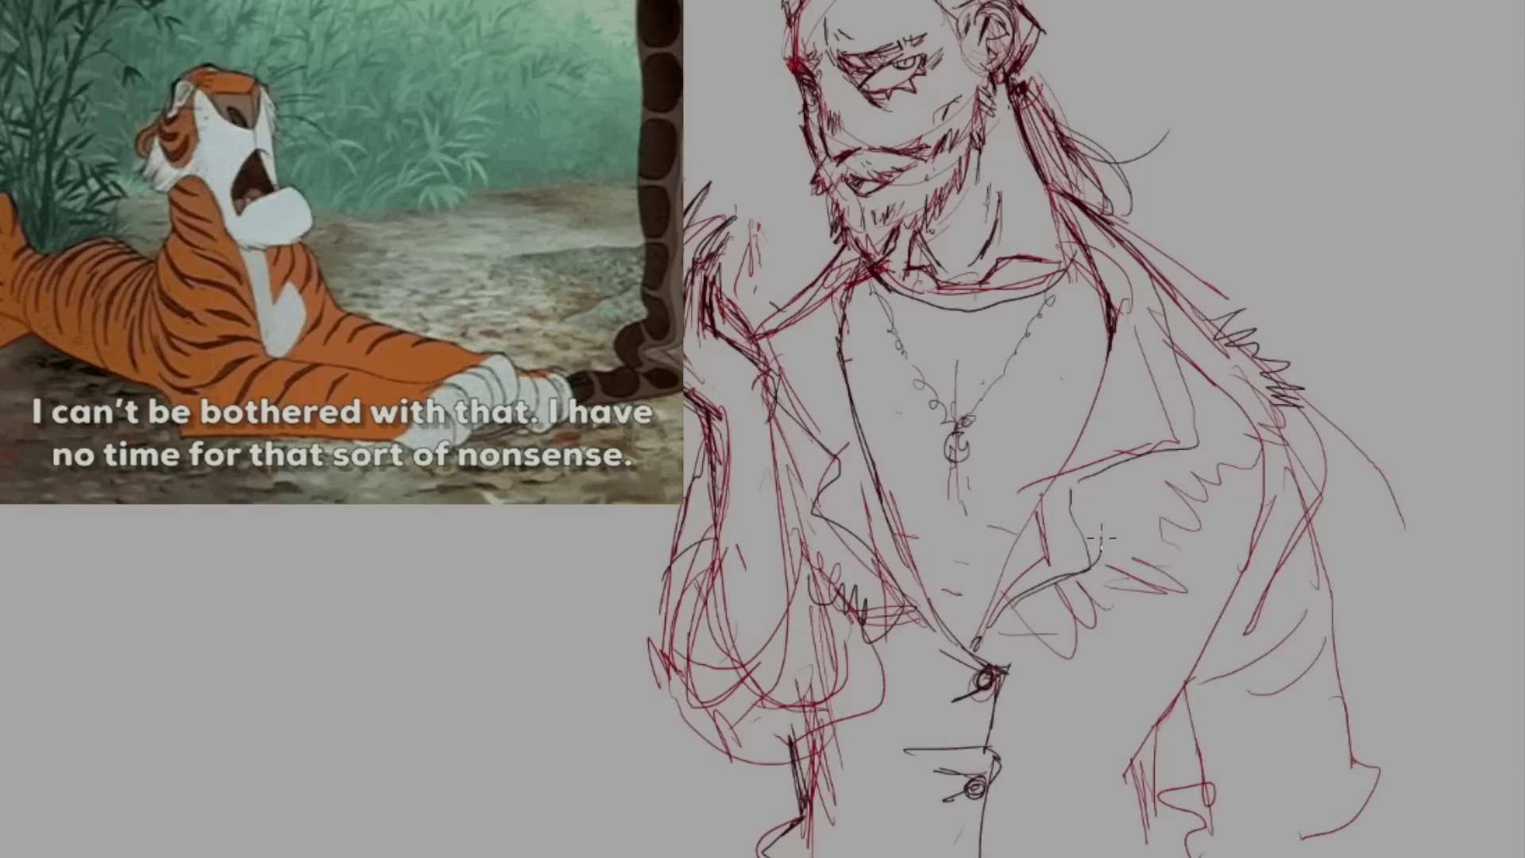
left_click_drag(1025, 636, 1175, 572)
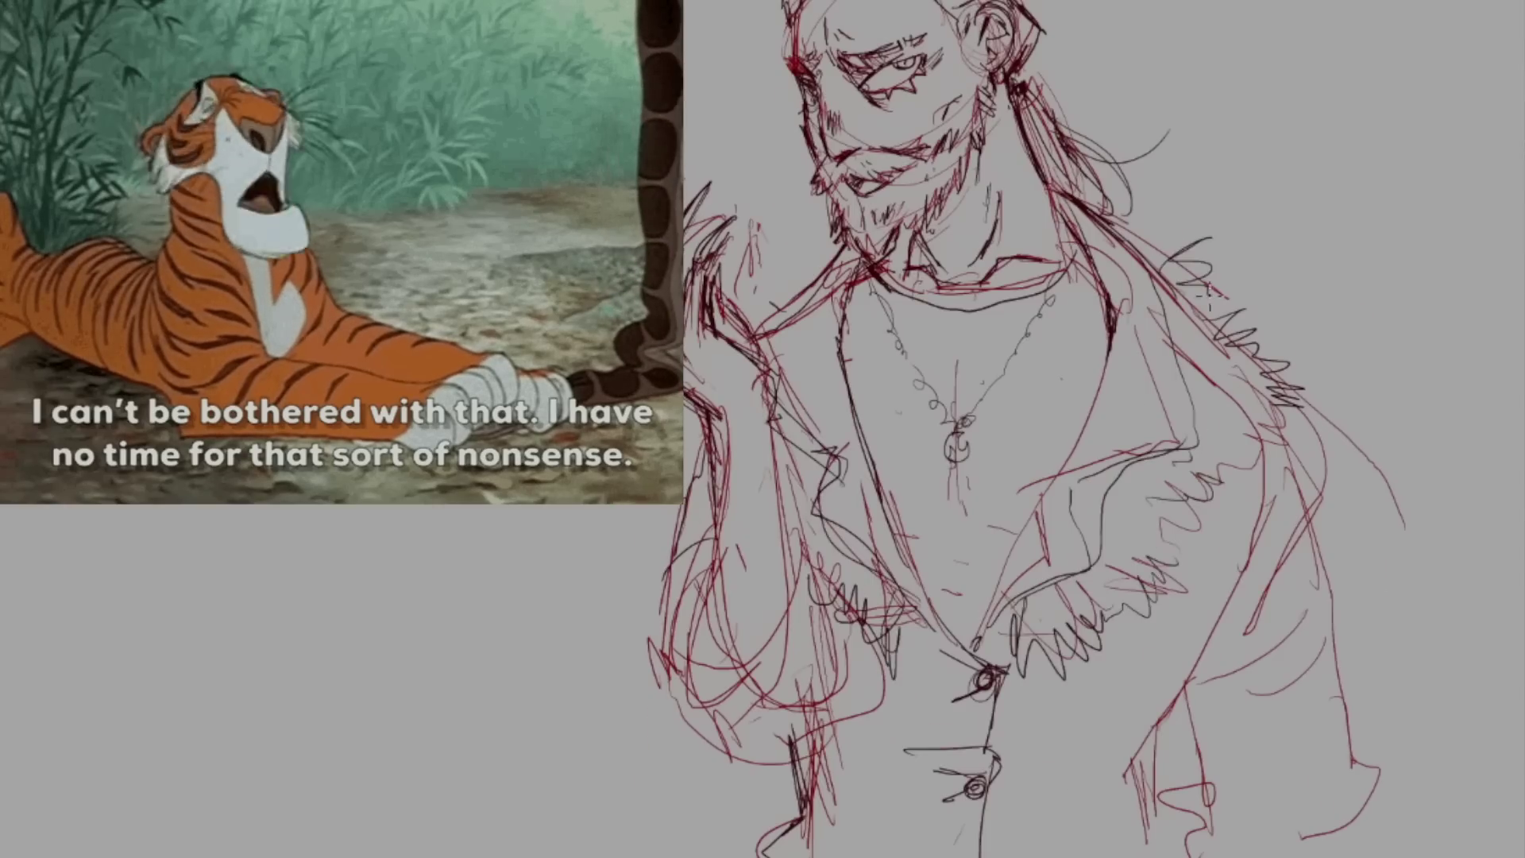
left_click_drag(1144, 854, 1156, 766)
left_click_drag(1204, 787, 1323, 846)
left_click_drag(627, 182, 746, 433)
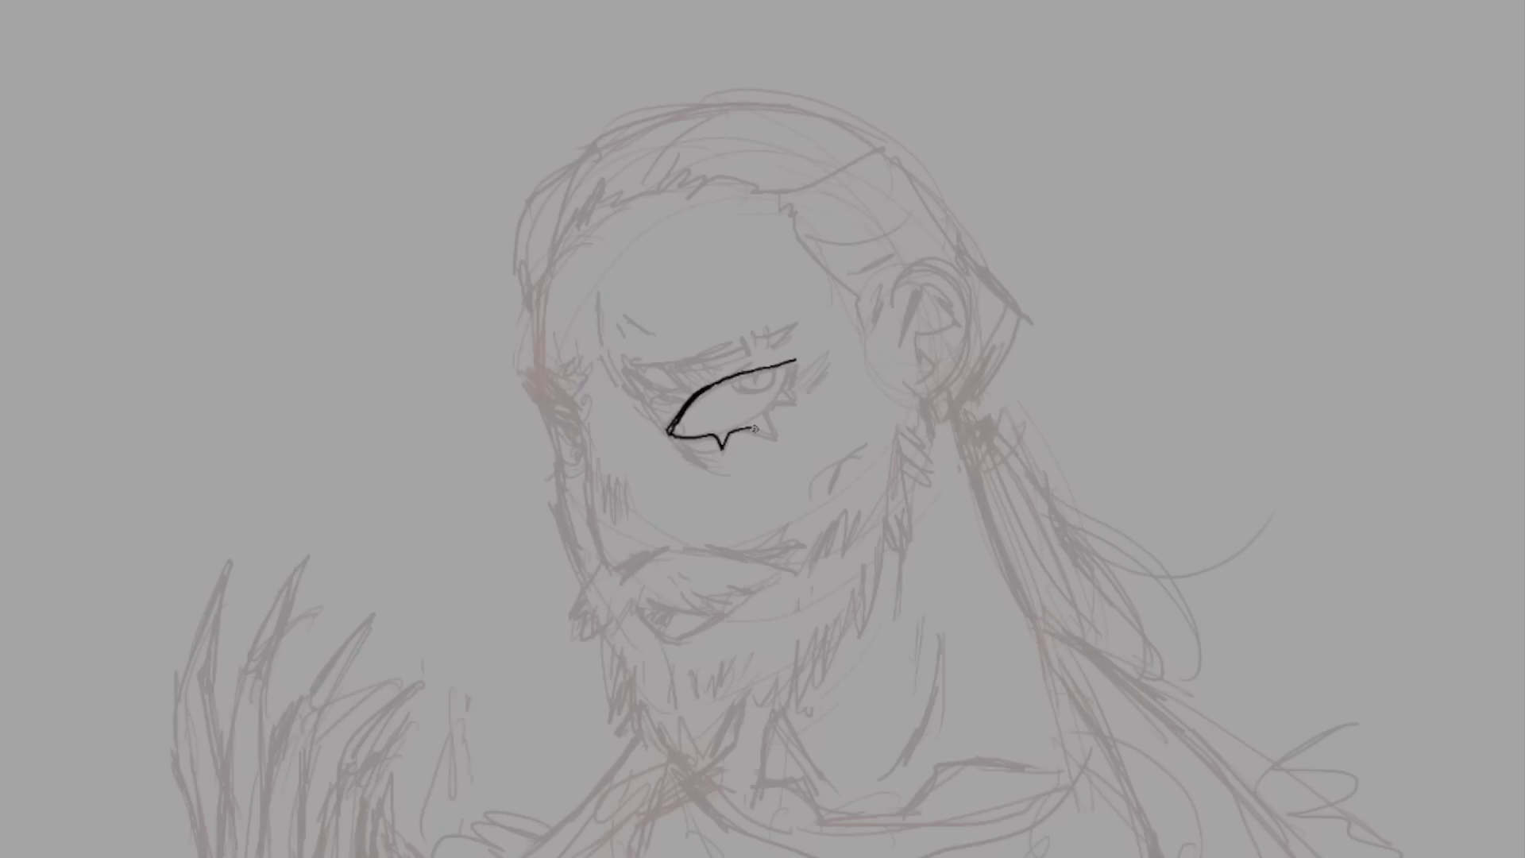
Ink clean lines over the faded sketch for both spiky-lashed eyes, the brows, nose and front contour of the face.
left_click_drag(755, 429, 799, 362)
left_click_drag(799, 366, 766, 436)
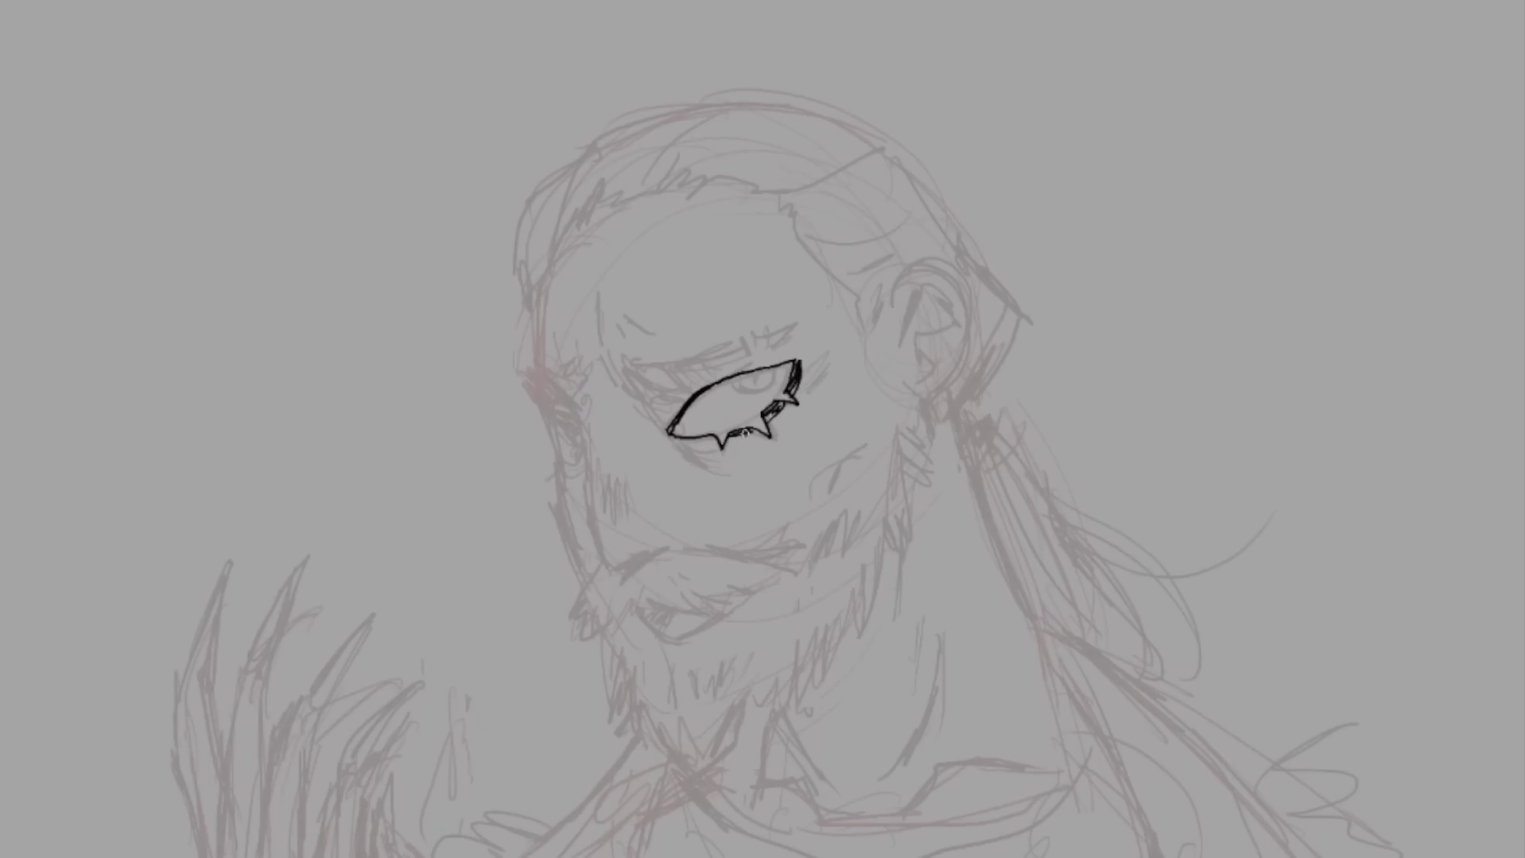
left_click_drag(640, 405, 673, 441)
mouse_move(572, 403)
left_mouse_down()
mouse_move(658, 548)
mouse_move(595, 536)
left_mouse_up()
left_click_drag(608, 477, 624, 528)
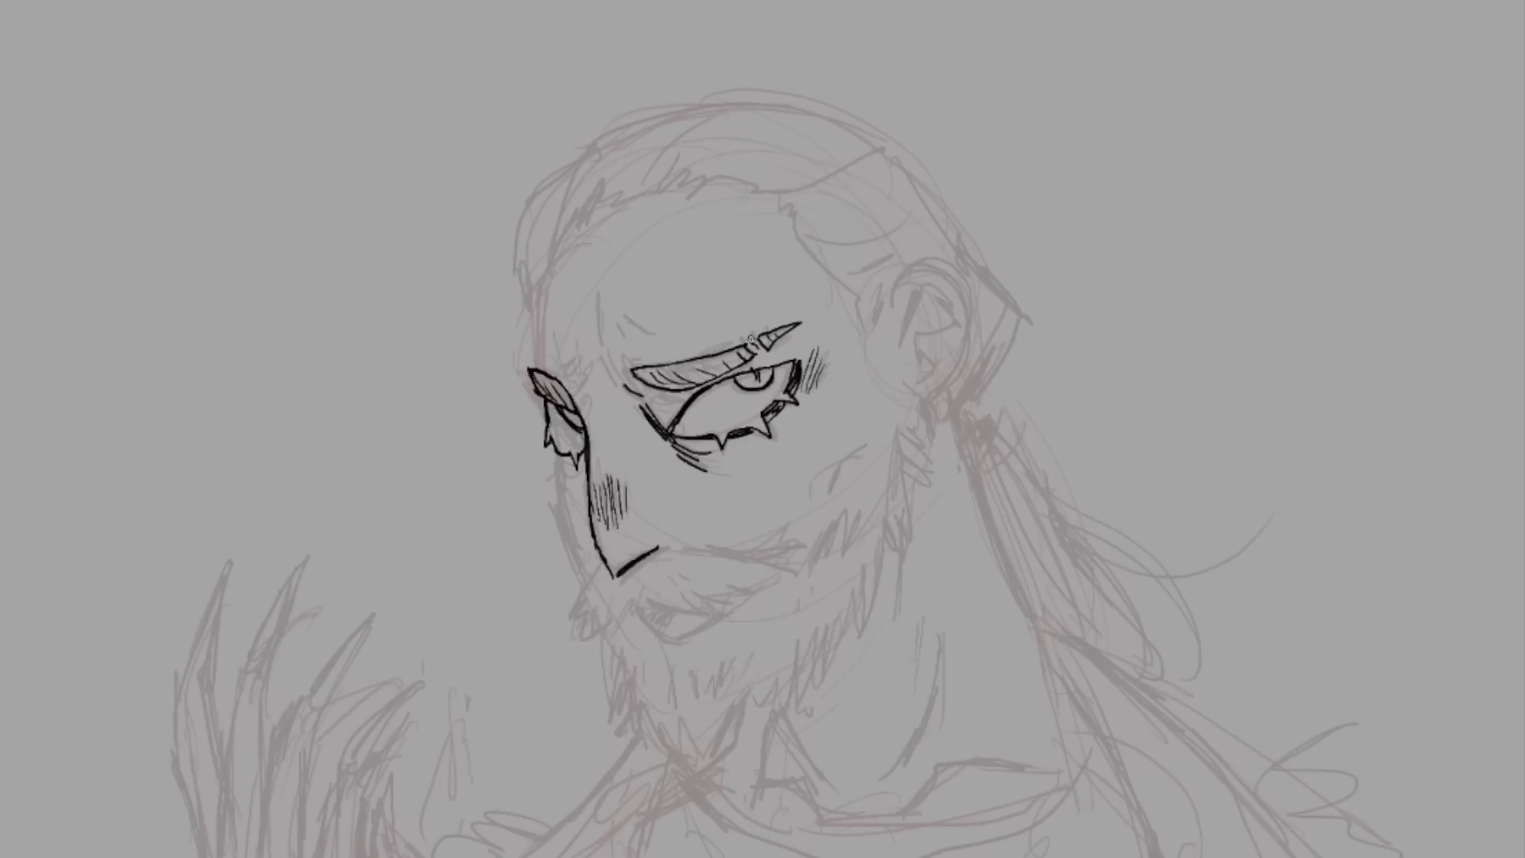
left_click_drag(549, 256, 534, 357)
left_click_drag(557, 459, 589, 588)
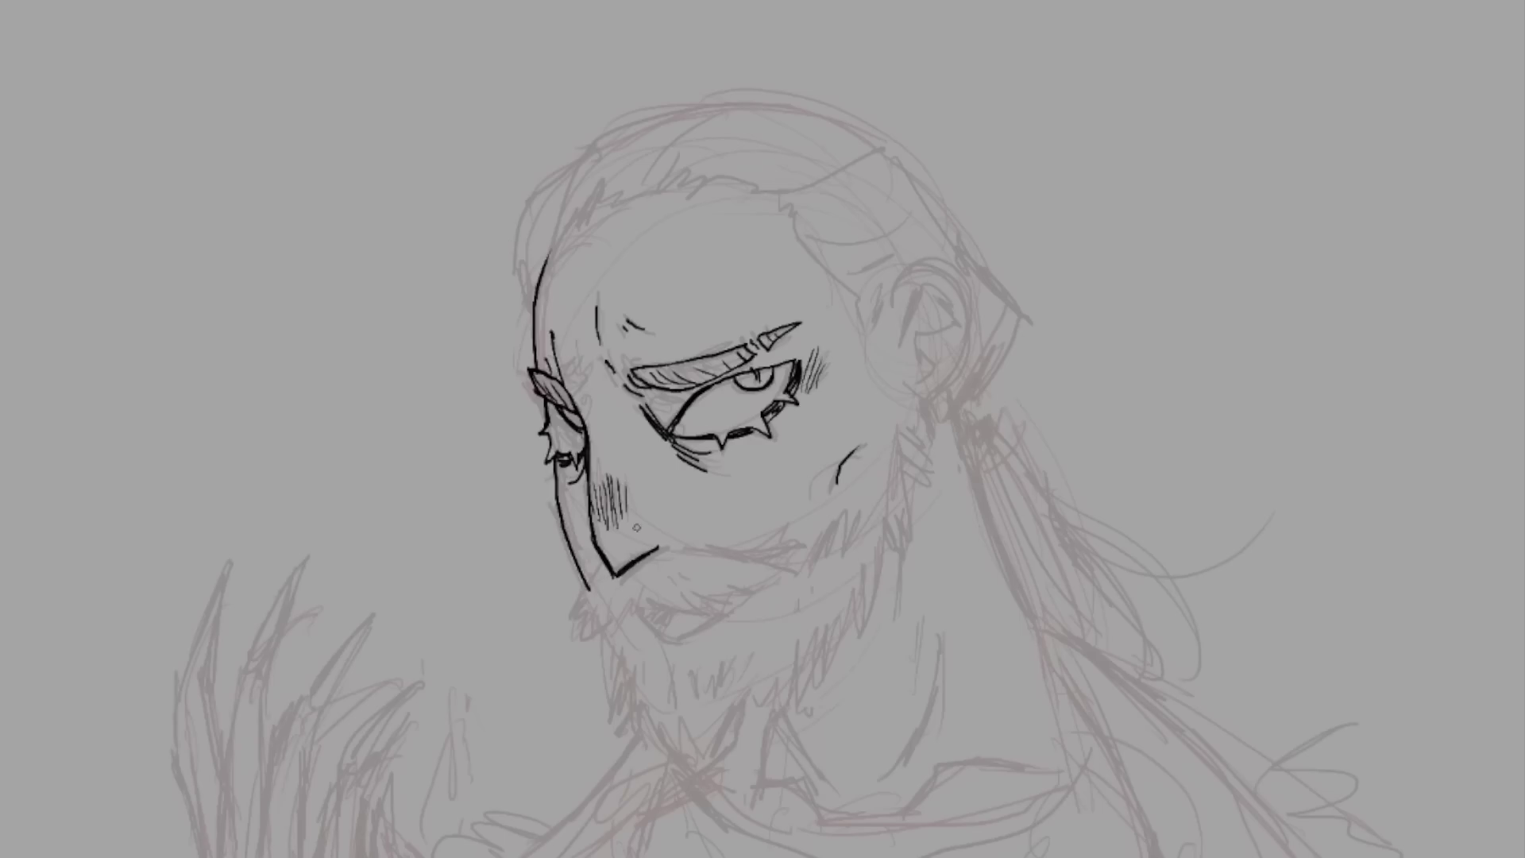
Ink the jagged moustache, the outer ear and the curled sideburn strand.
left_click_drag(658, 548, 804, 548)
left_click_drag(636, 605, 751, 589)
mouse_move(882, 306)
left_mouse_down()
mouse_move(883, 432)
mouse_move(866, 315)
left_mouse_up()
left_click_drag(885, 312, 912, 389)
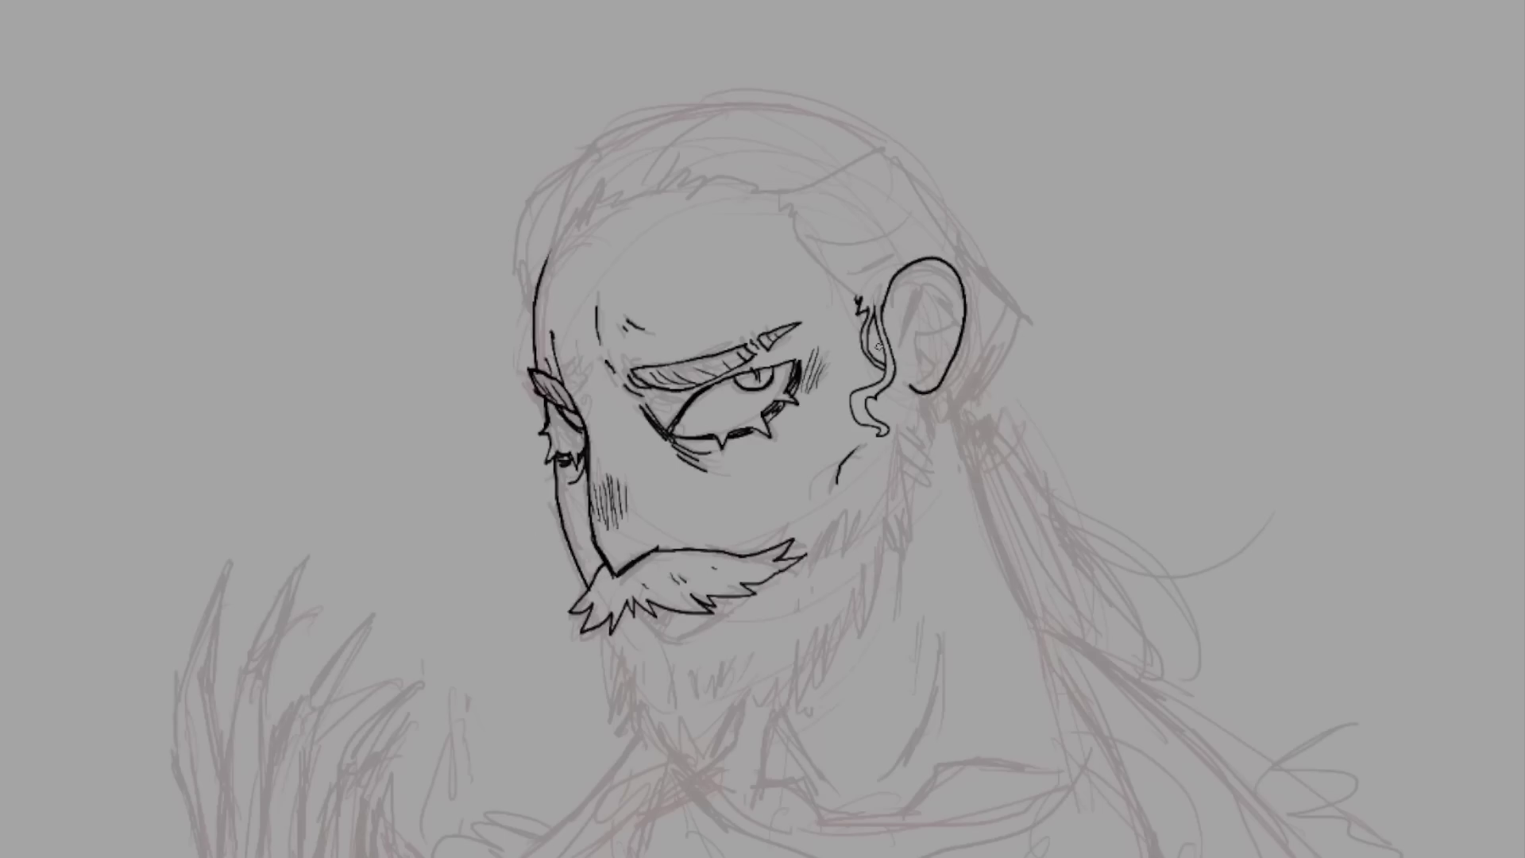
Ink the jagged hairline, the full pointed beard with small hair marks, the lower lip and the inner ear.
left_click_drag(823, 180, 882, 145)
left_click_drag(775, 191, 544, 262)
mouse_move(616, 701)
left_mouse_down()
mouse_move(834, 639)
mouse_move(913, 449)
mouse_move(798, 556)
left_mouse_up()
left_click_drag(699, 683, 688, 711)
left_click_drag(772, 624, 767, 639)
left_click_drag(902, 314, 920, 320)
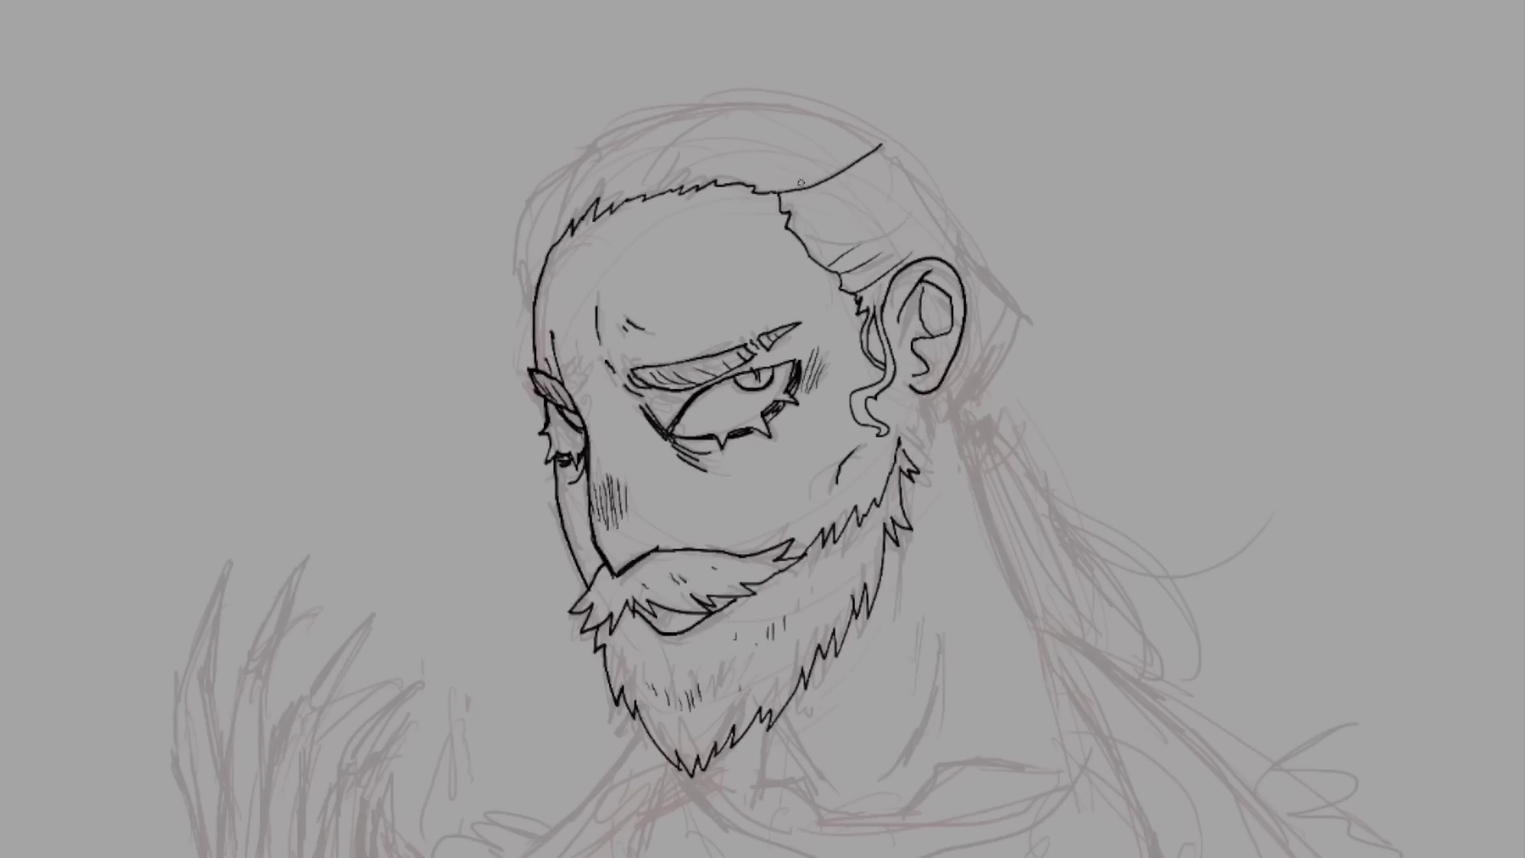
Ink the slicked-back hair strands, the outline of the head, the neck and the collarbones.
left_click_drag(800, 182, 707, 158)
left_click_drag(570, 224, 699, 127)
left_click_drag(884, 143, 961, 409)
left_click_drag(866, 120, 530, 306)
left_click_drag(901, 540, 878, 786)
left_click_drag(778, 715, 834, 794)
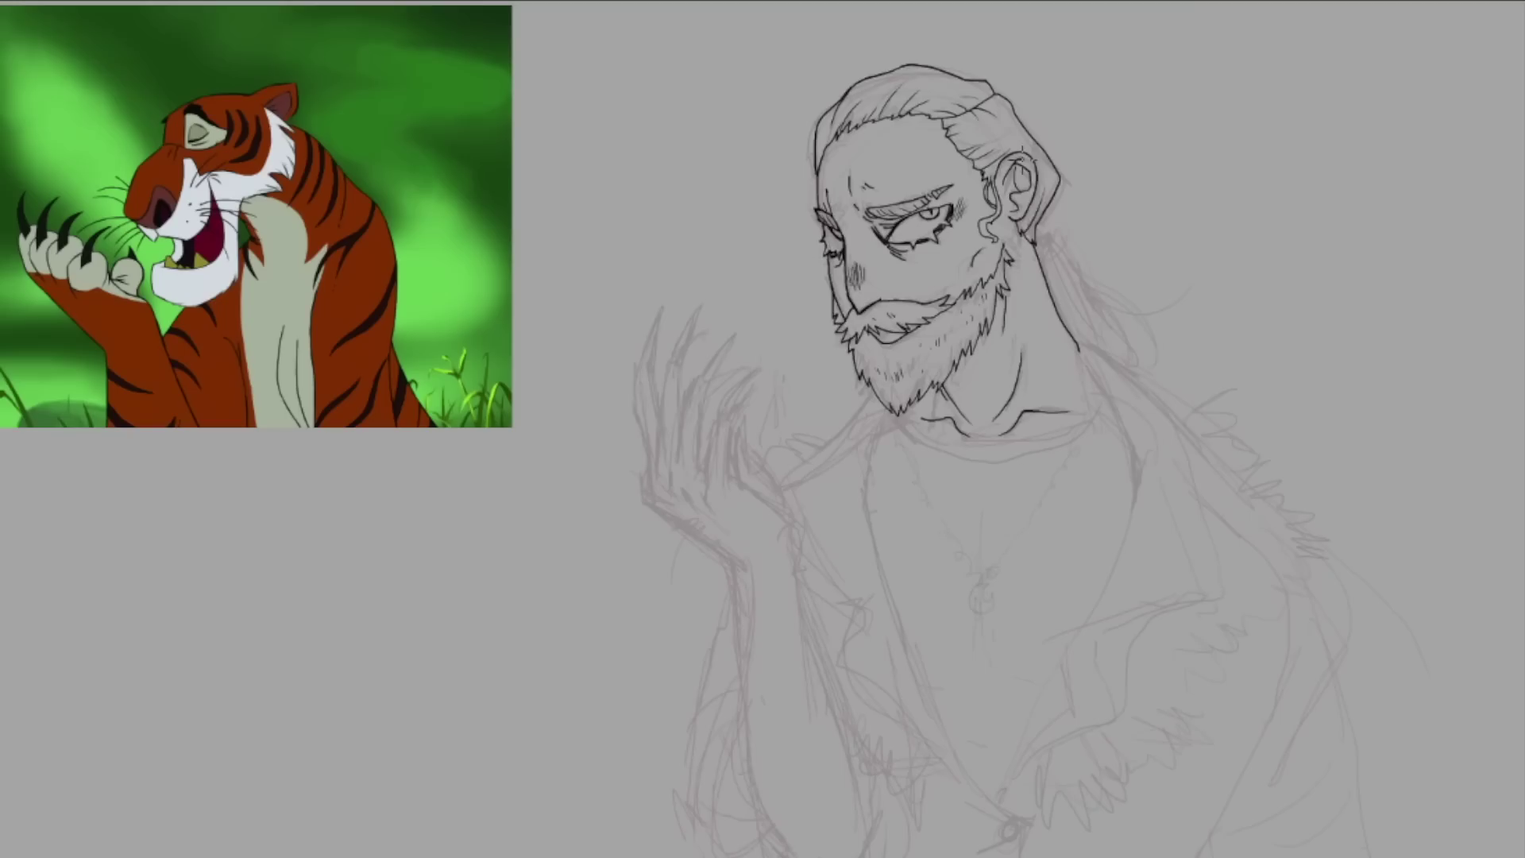
Ink the ponytail, the far-shoulder lapel, the V-shaped coat opening, the shirt neckline and that lapel's jagged fur trim.
left_click_drag(1081, 348, 1025, 769)
left_click_drag(1141, 453, 989, 800)
left_click_drag(1080, 354, 1141, 479)
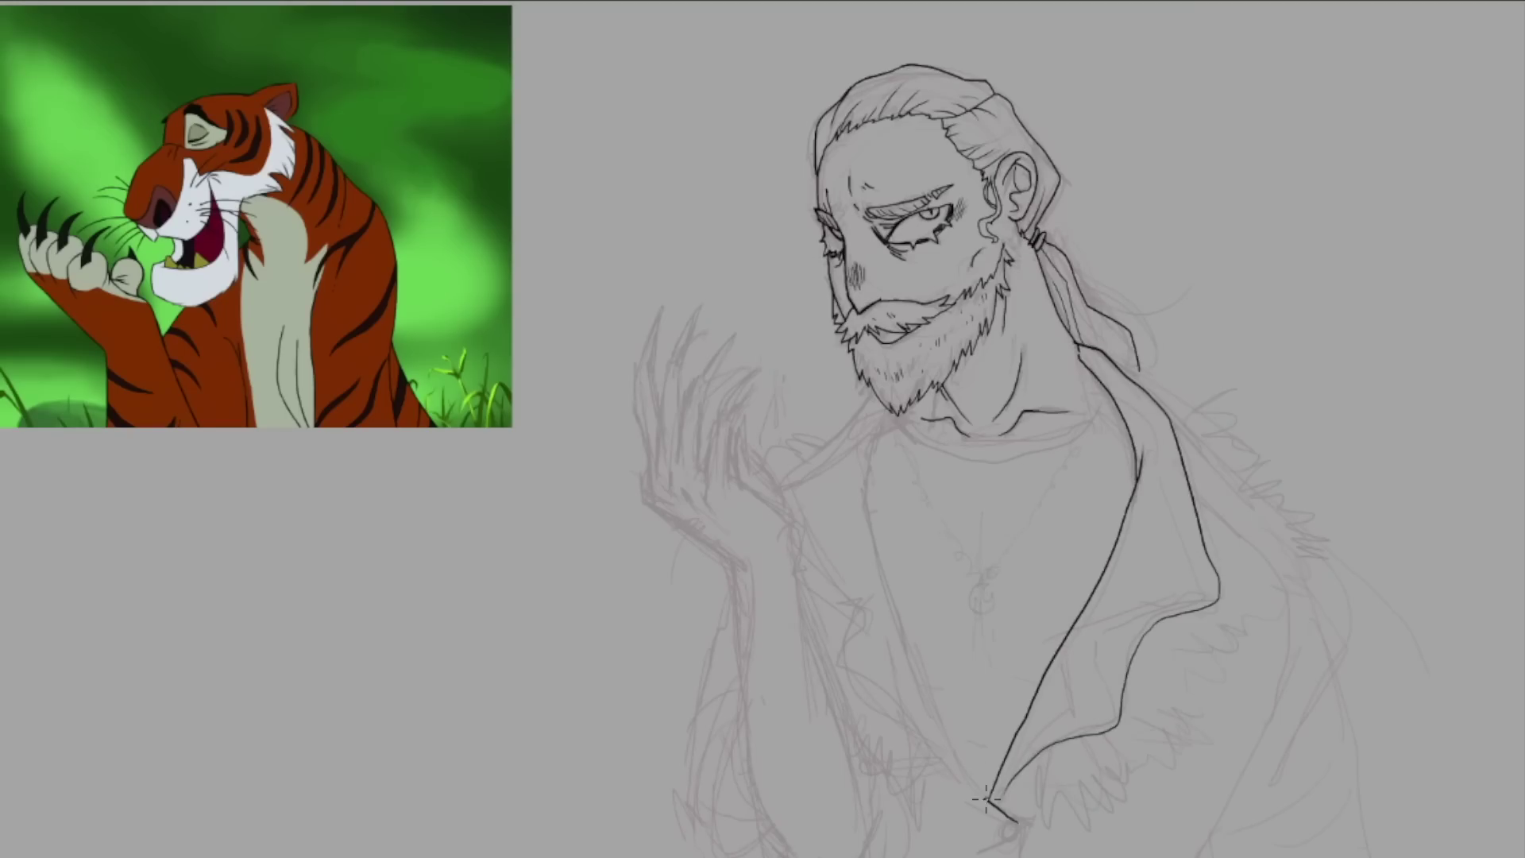
left_click_drag(870, 409, 989, 801)
left_click_drag(791, 462, 857, 409)
mouse_move(881, 414)
left_mouse_down()
mouse_move(1107, 391)
mouse_move(1247, 458)
left_mouse_up()
left_click_drag(1077, 785, 1269, 638)
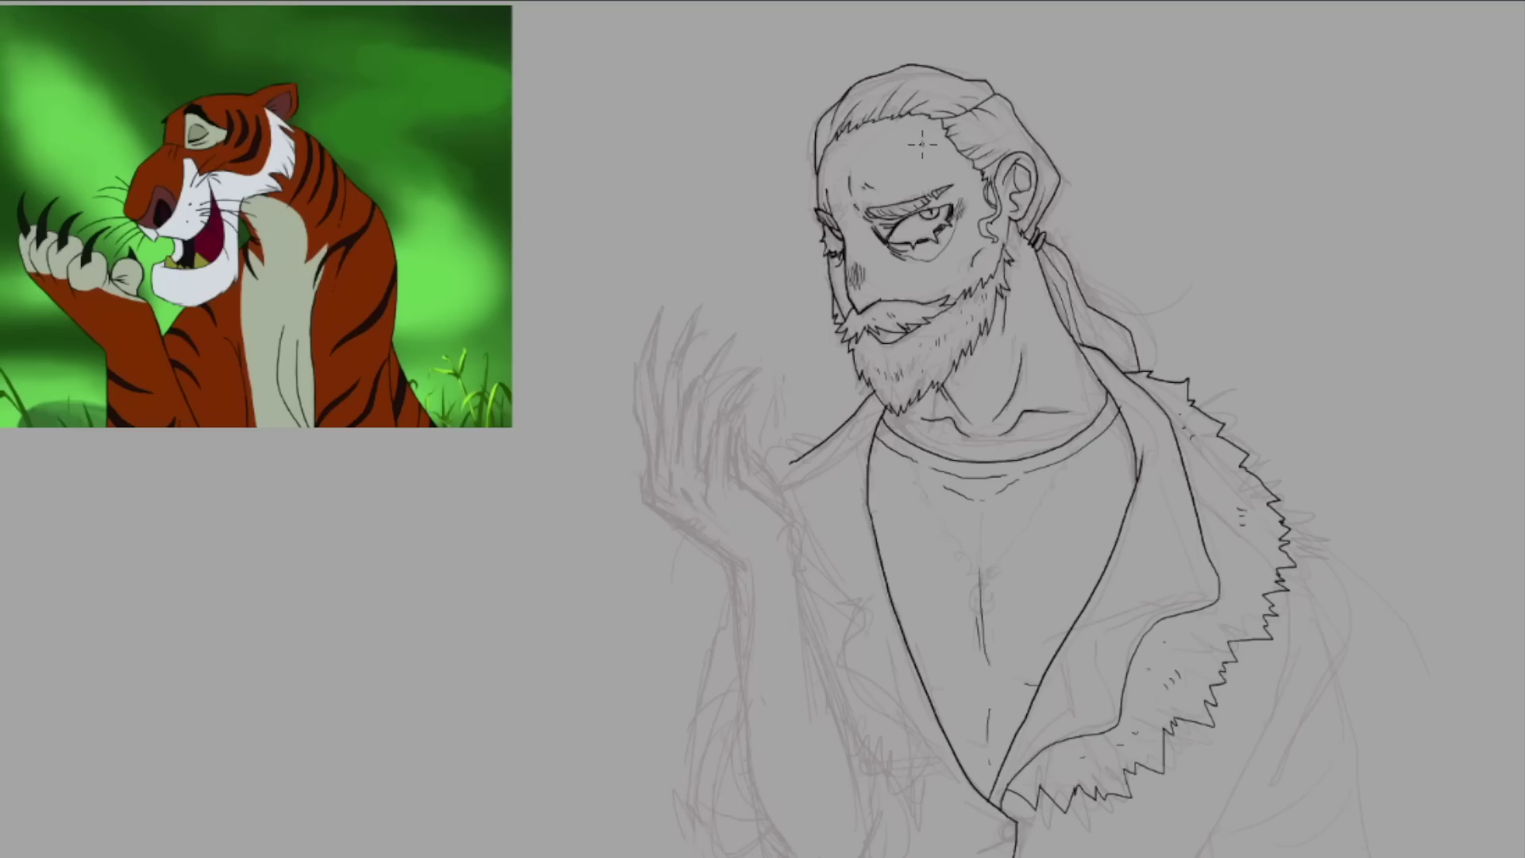
Ink the lapel and fur trim beside the raised hand, then the opposite shoulder and sleeve lines.
left_click_drag(826, 434, 914, 732)
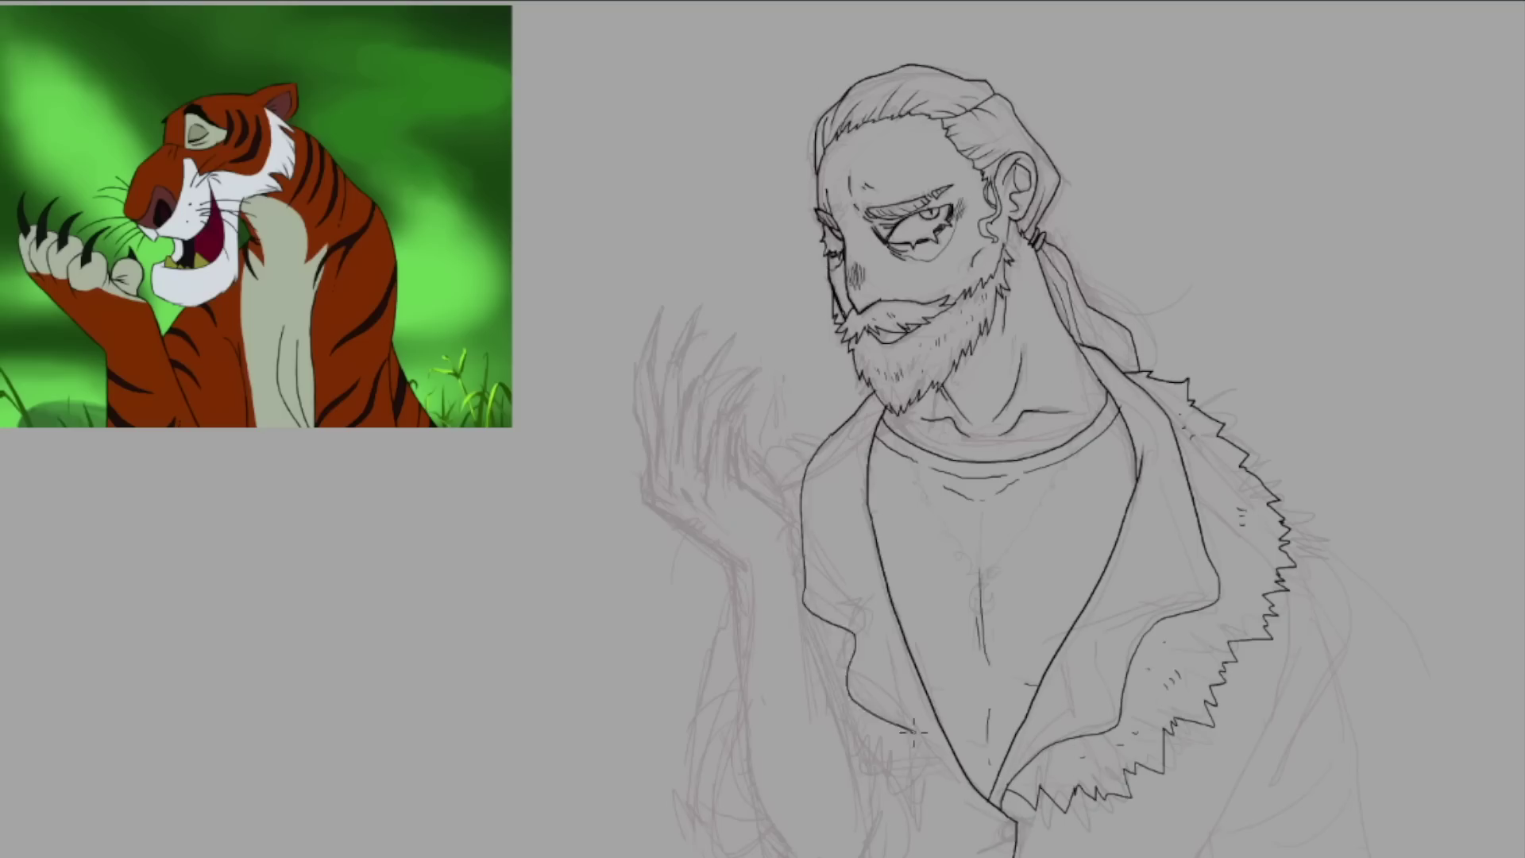
left_click_drag(1341, 619, 1198, 857)
left_click_drag(1334, 674, 1362, 857)
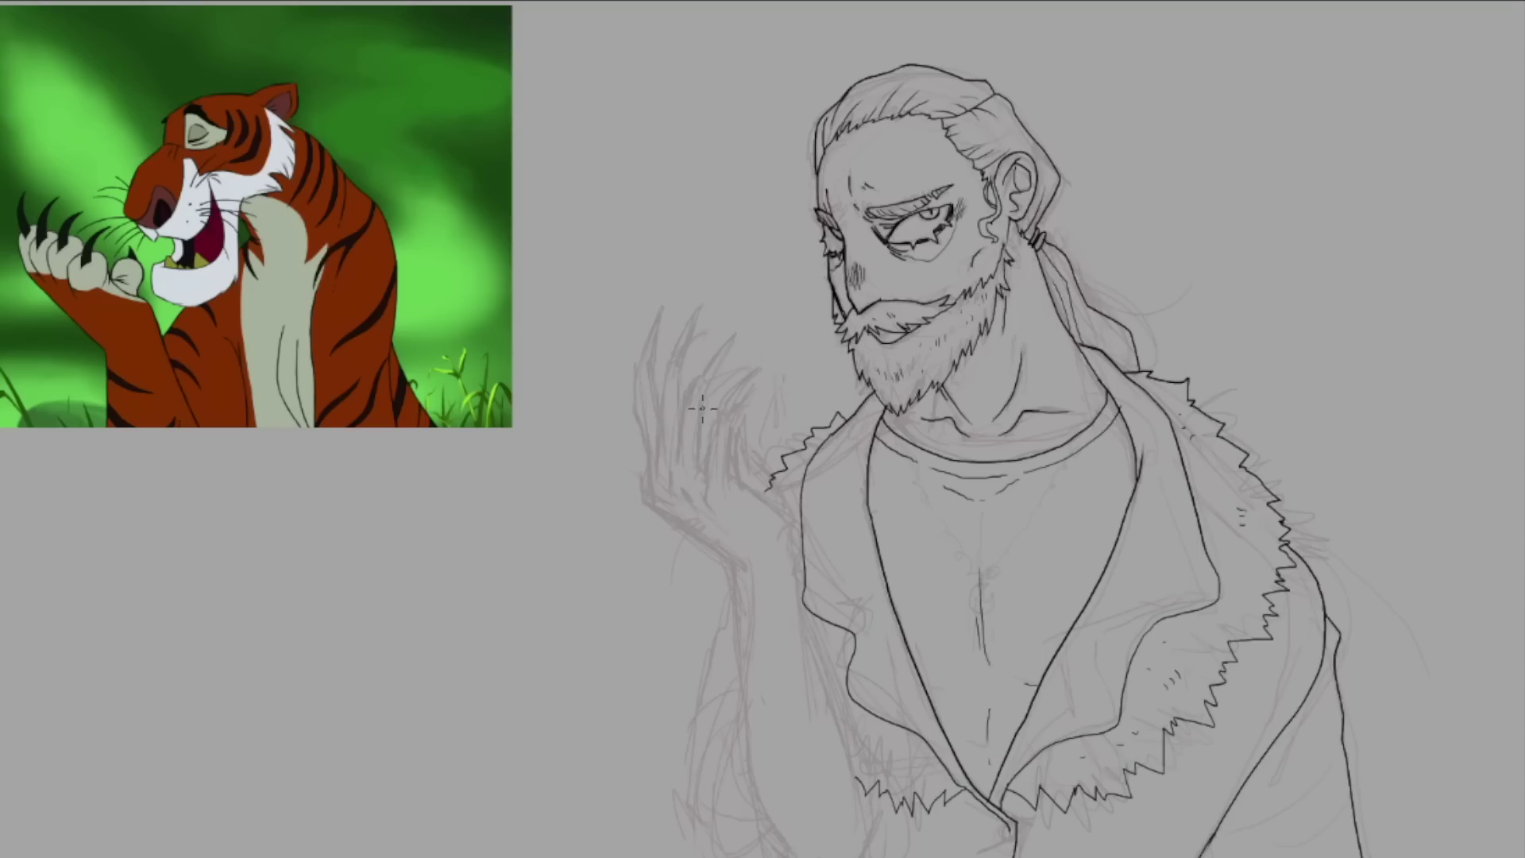
left_click_drag(830, 639, 840, 645)
left_click_drag(1284, 543, 1307, 566)
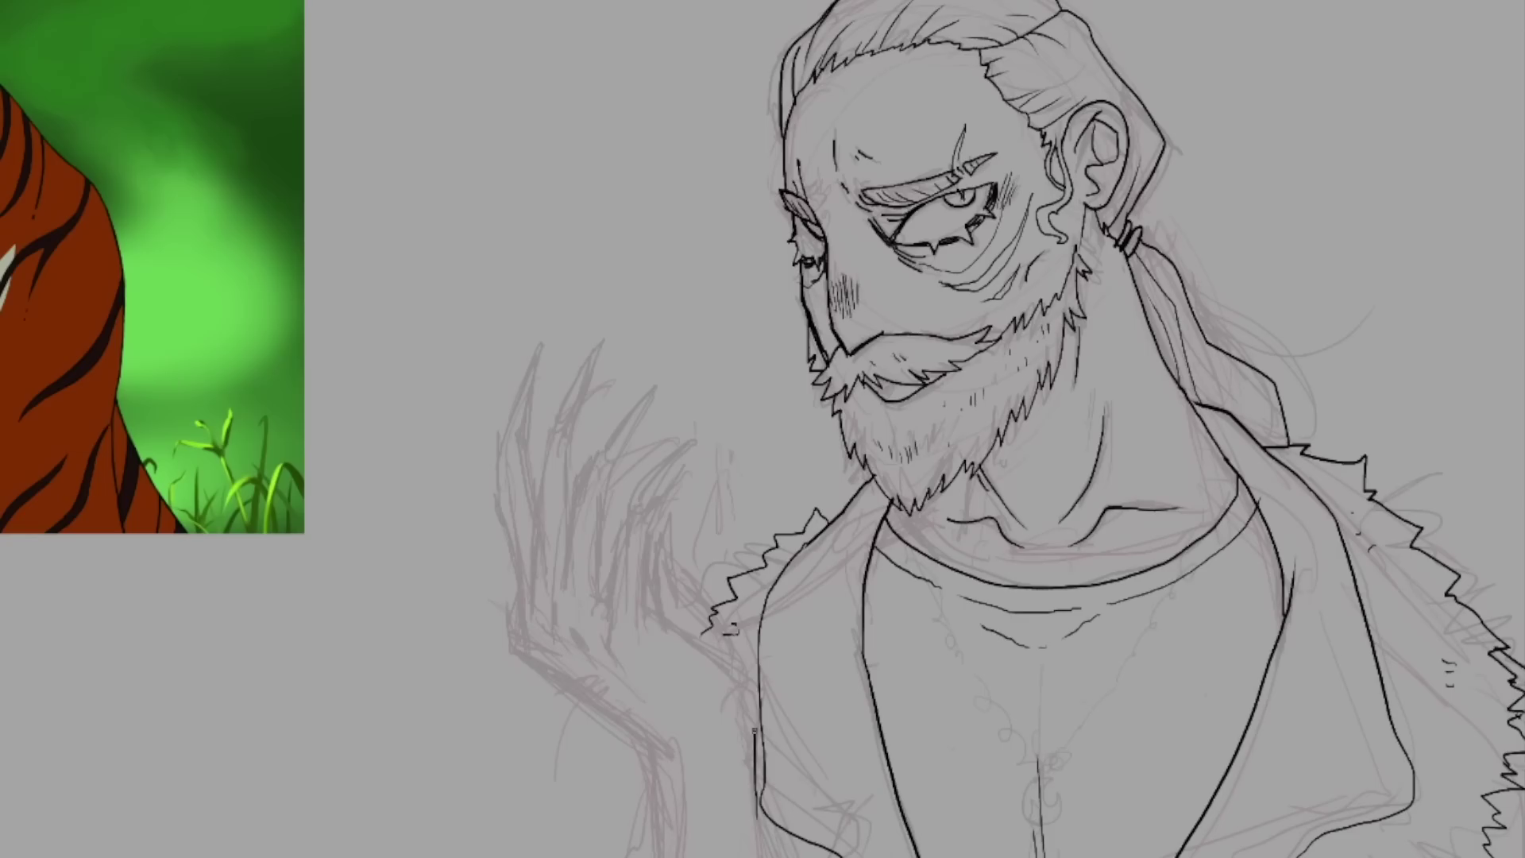
Ink the raised hand's palm, wrist and fingers, and give the fingertips long pointed claws.
left_click_drag(797, 543, 679, 472)
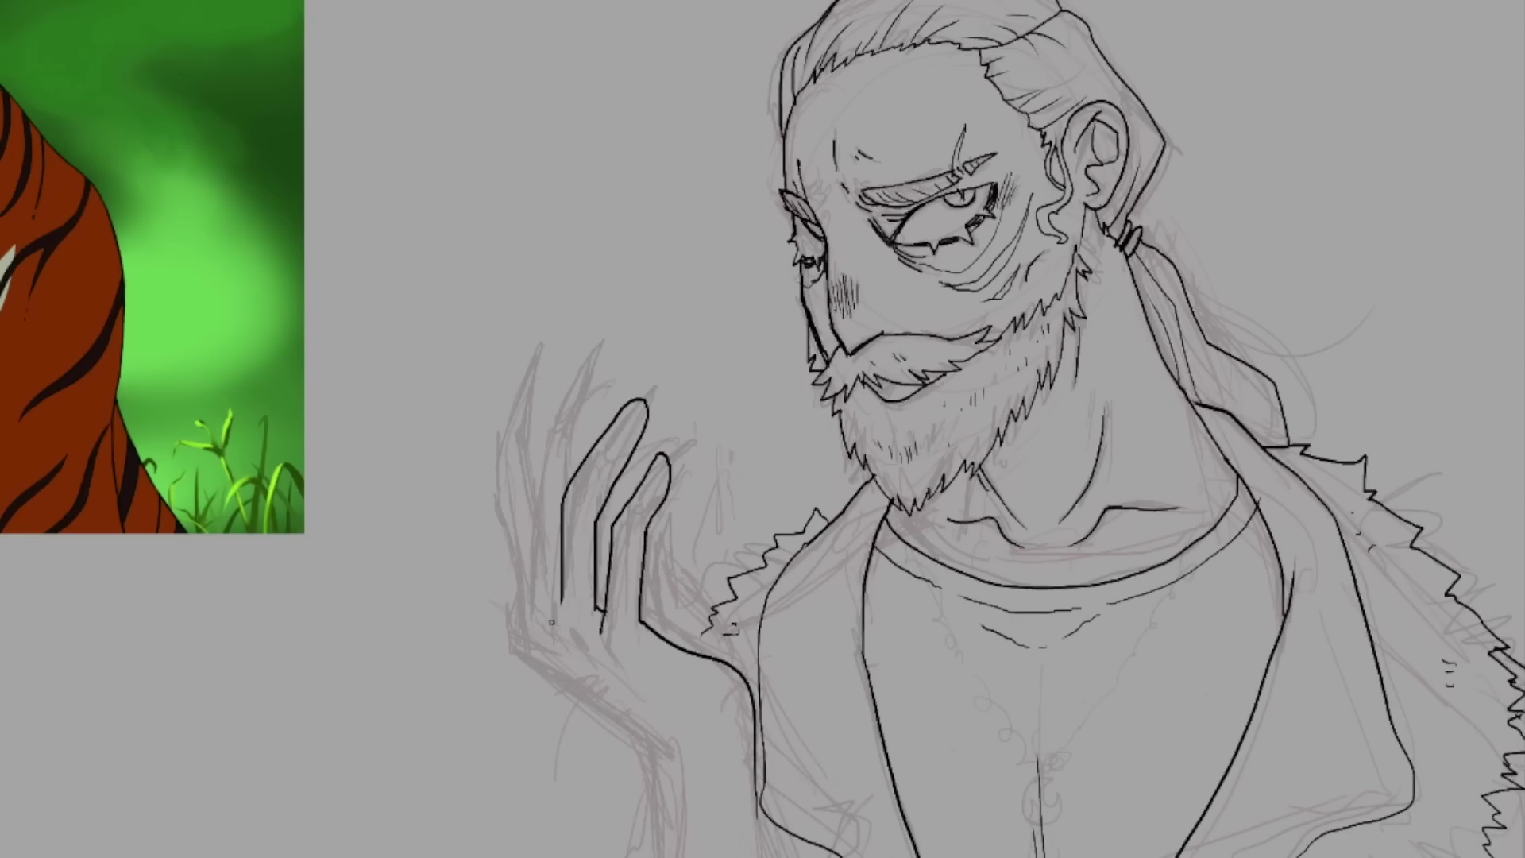
mouse_move(744, 576)
left_mouse_down()
mouse_move(636, 487)
mouse_move(552, 551)
left_mouse_up()
mouse_move(583, 371)
left_mouse_down()
mouse_move(521, 590)
mouse_move(493, 618)
left_mouse_up()
left_click_drag(535, 667, 616, 702)
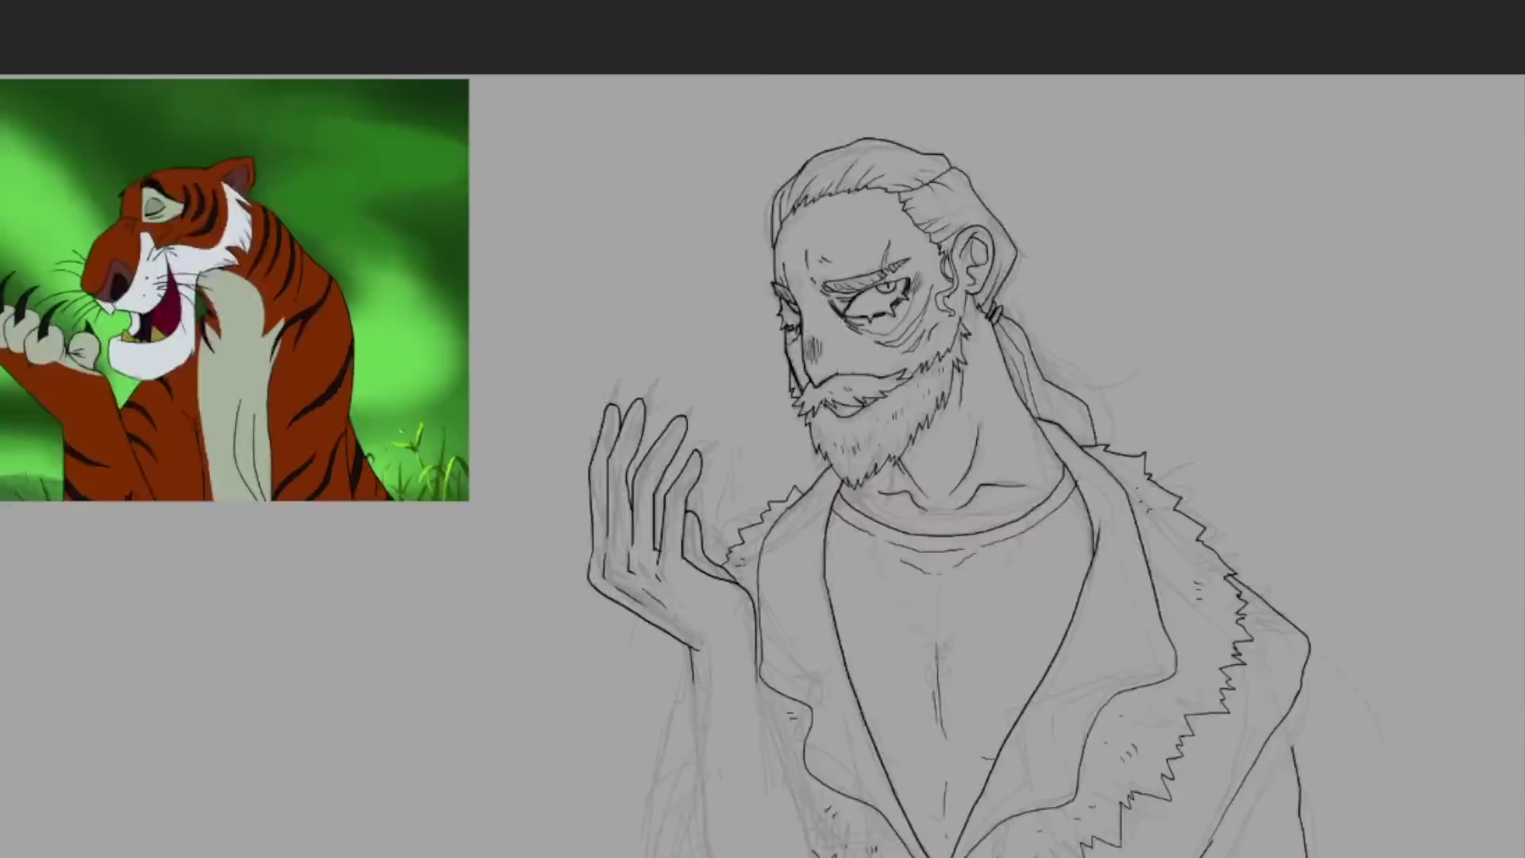
left_click_drag(627, 412, 665, 358)
left_click_drag(659, 460, 699, 367)
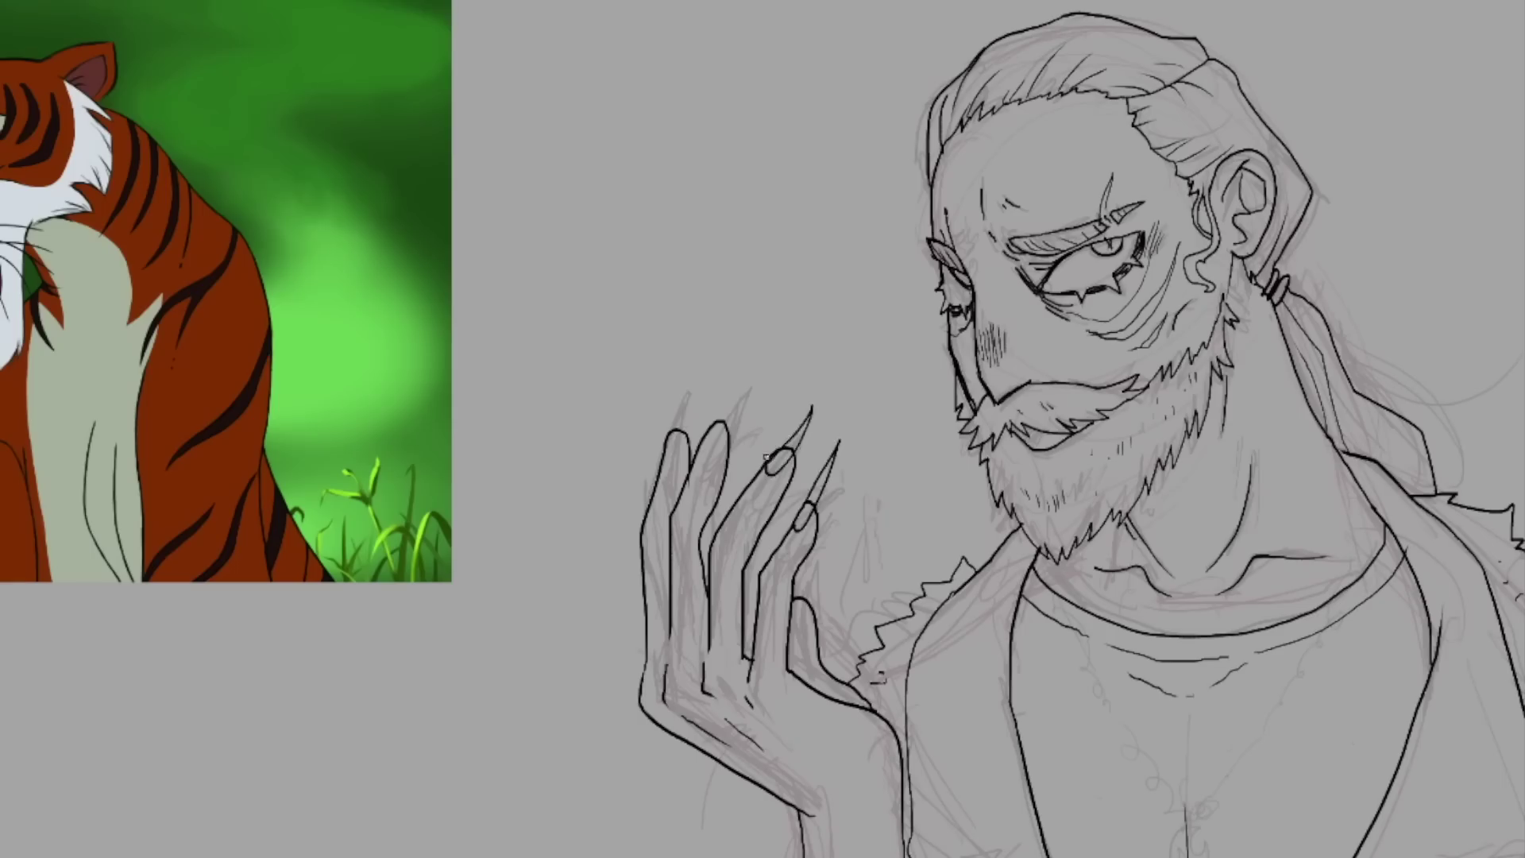
key("ctrl+z")
key("ctrl+z")
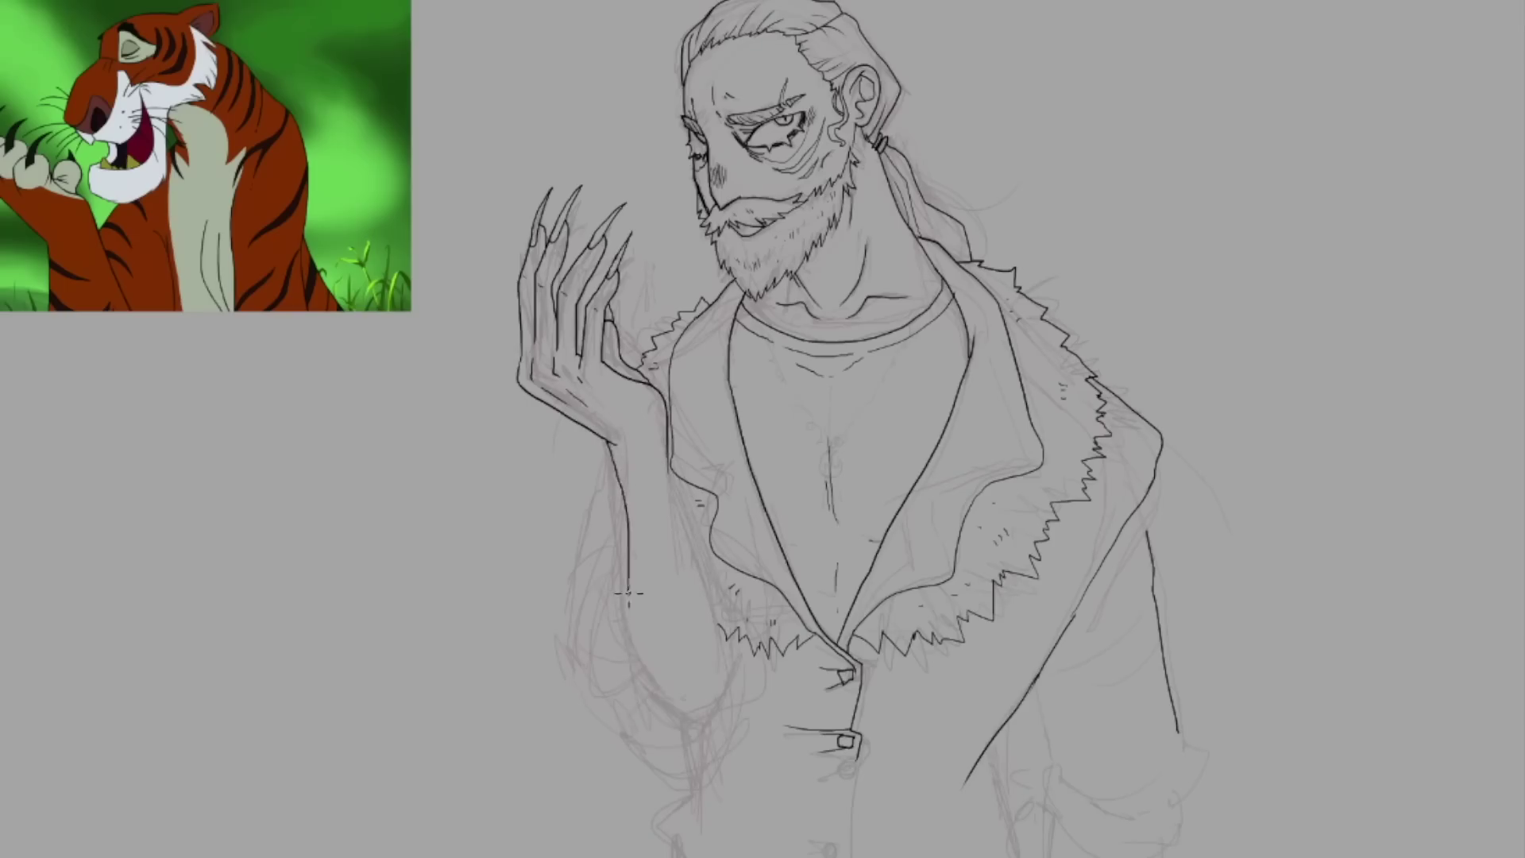
Ink the raised forearm down to the elbow, the loose sleeve around it and the lowered arm's outer sleeve.
left_click_drag(998, 729, 963, 786)
mouse_move(631, 444)
left_mouse_down()
mouse_move(608, 749)
mouse_move(613, 445)
left_mouse_up()
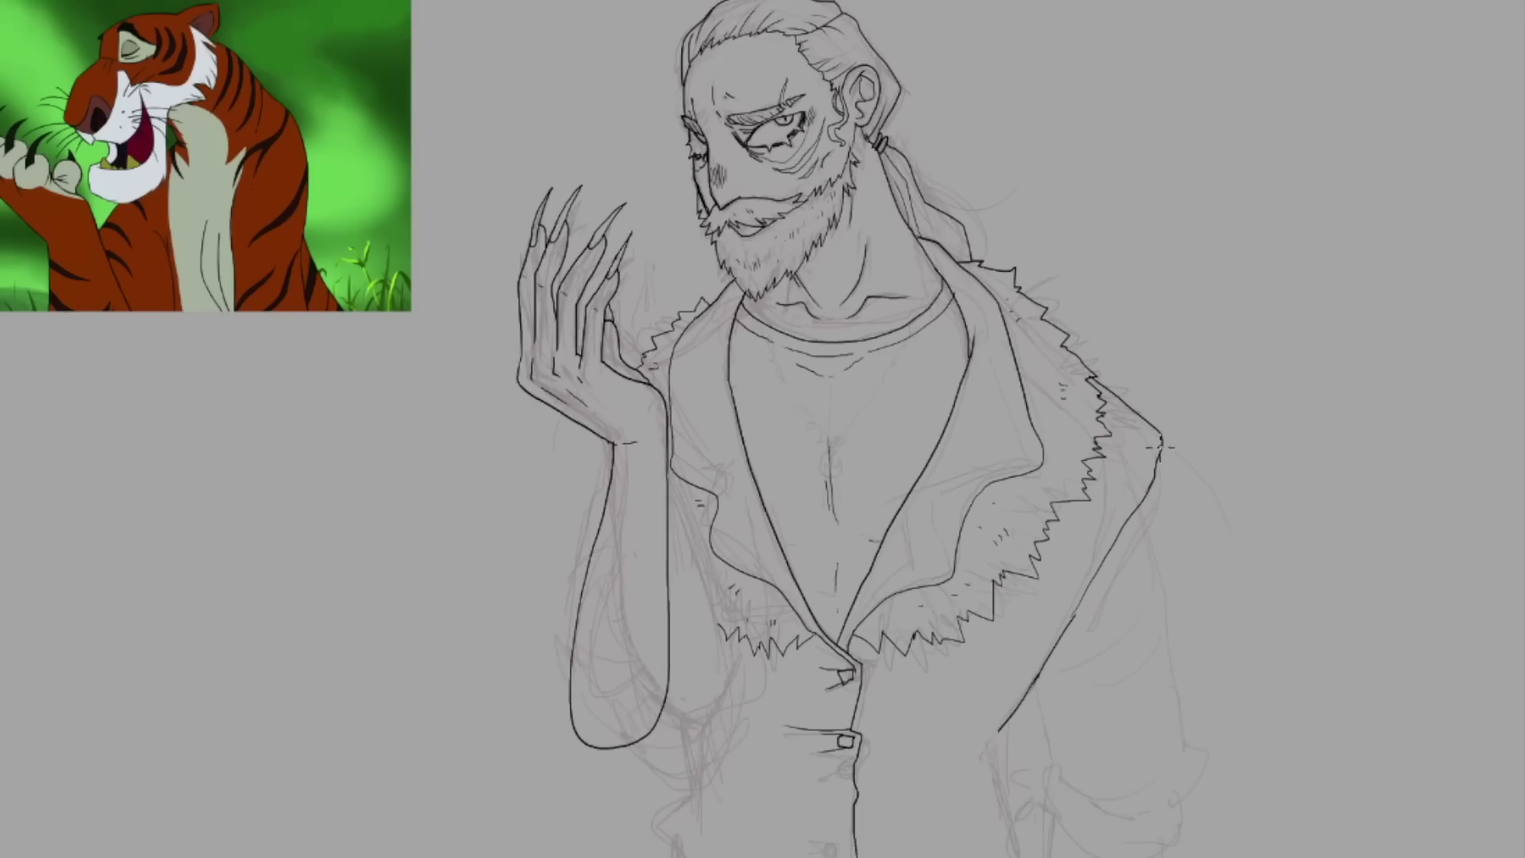
left_click_drag(1161, 445, 1181, 775)
left_click_drag(665, 592, 719, 636)
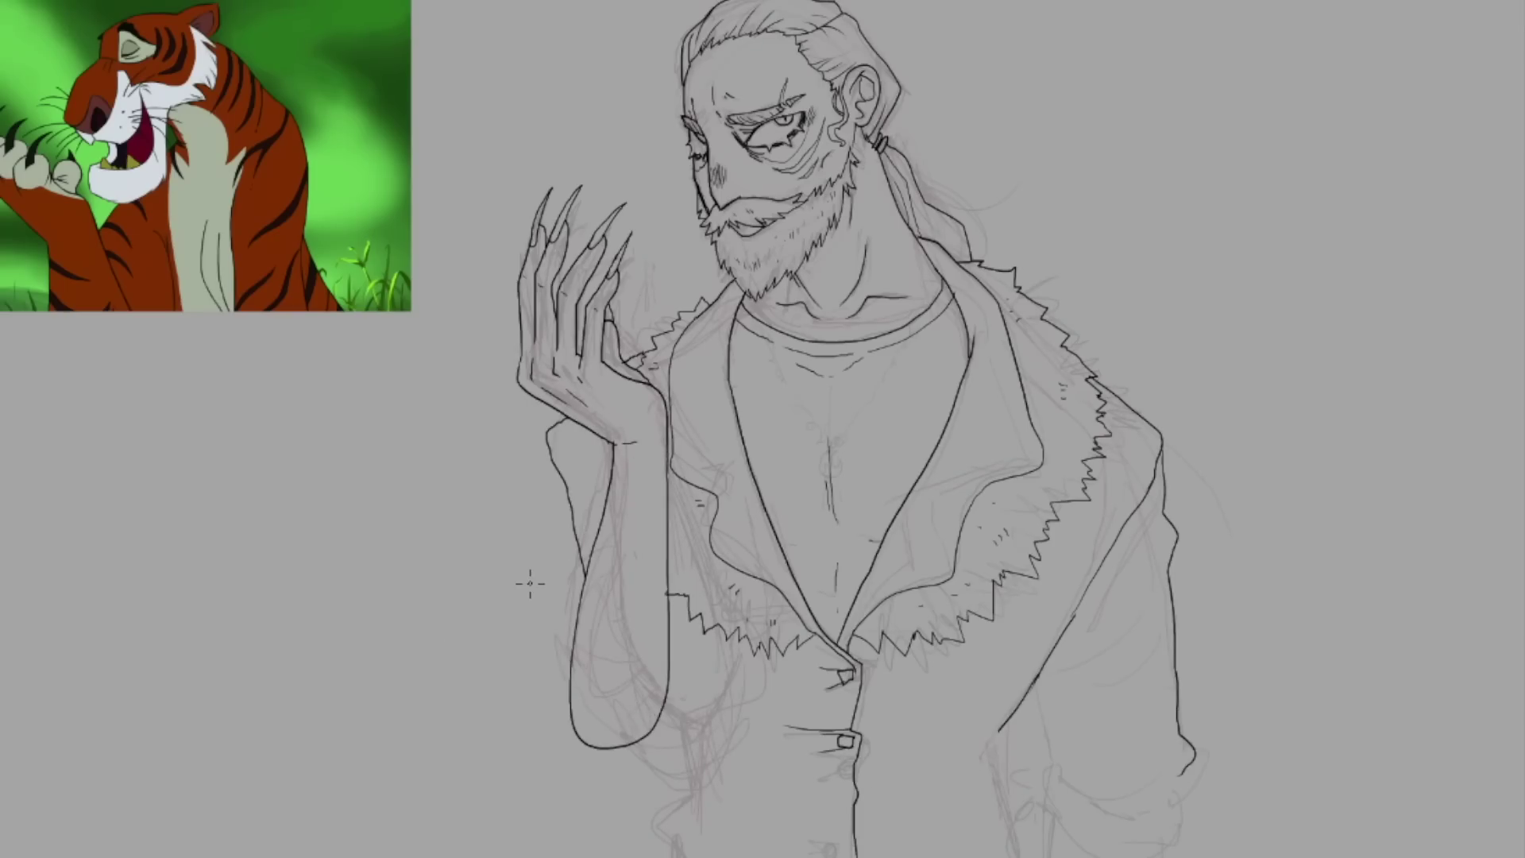
left_click_drag(549, 447, 556, 657)
left_click_drag(672, 645, 557, 656)
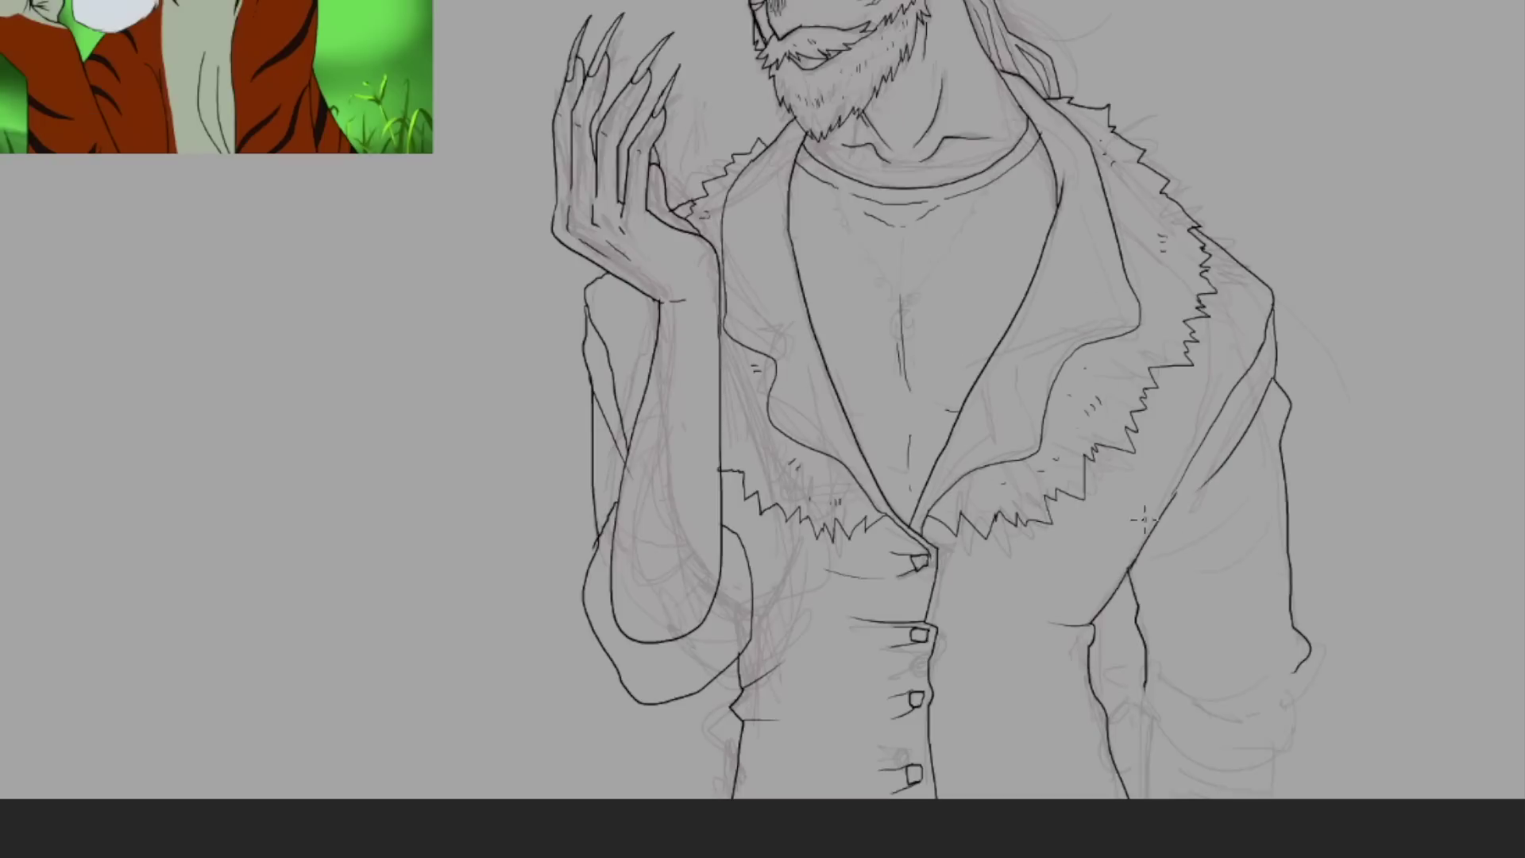
Ink the rolled cuffs on both sleeves with their fabric folds.
left_click_drag(1031, 790, 1174, 826)
left_click_drag(665, 693, 596, 768)
left_click_drag(722, 539, 574, 594)
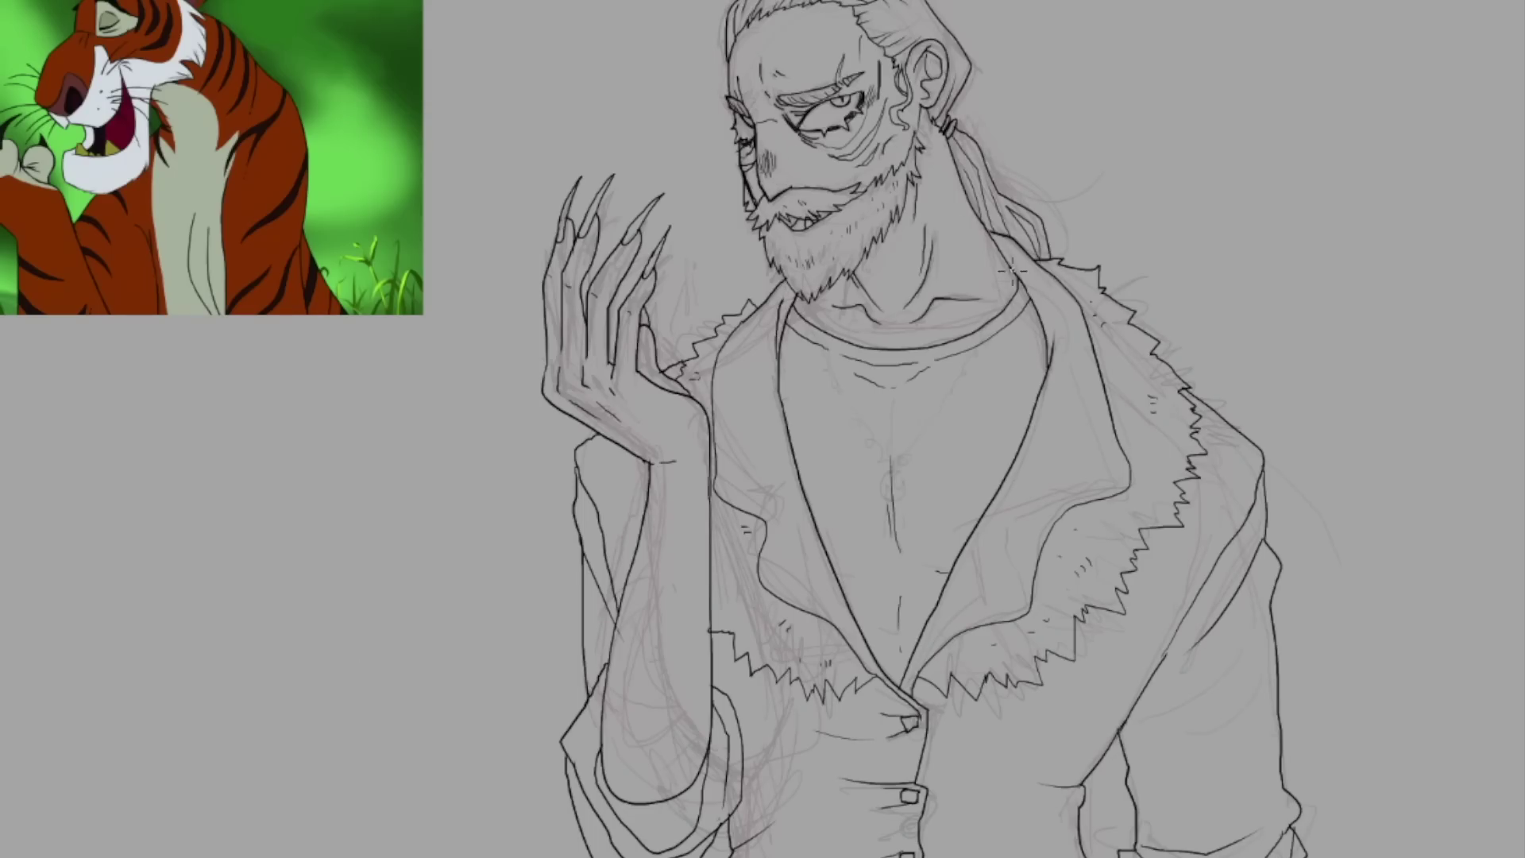
Fill the raised hand's claws solid black and redraw the forearm's inner edge with a fuller curve.
left_click(643, 222)
left_click(645, 310)
left_click(595, 206)
left_click(566, 214)
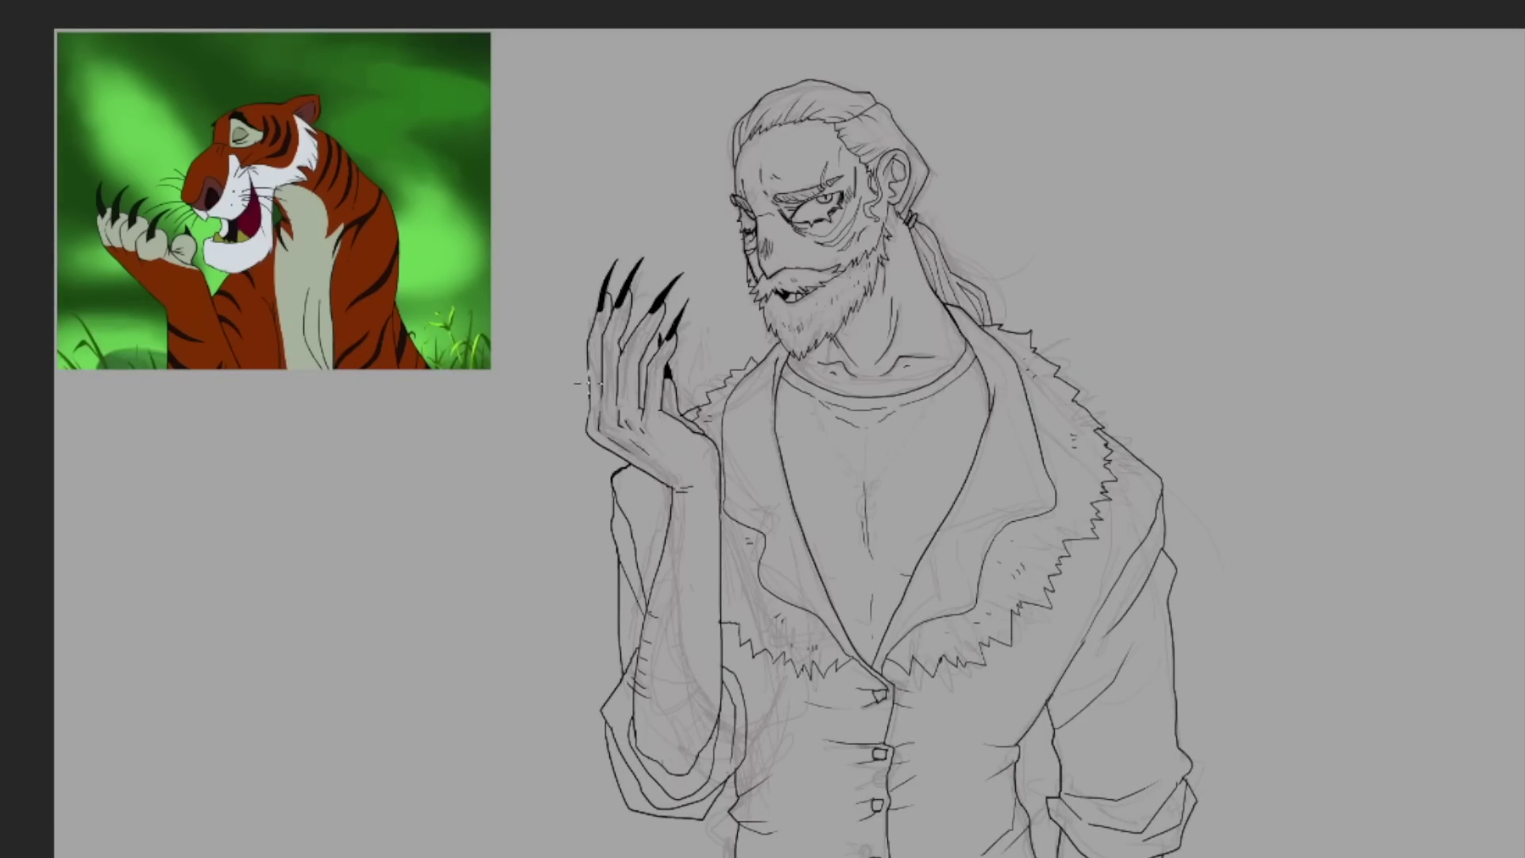
left_click_drag(720, 727, 718, 504)
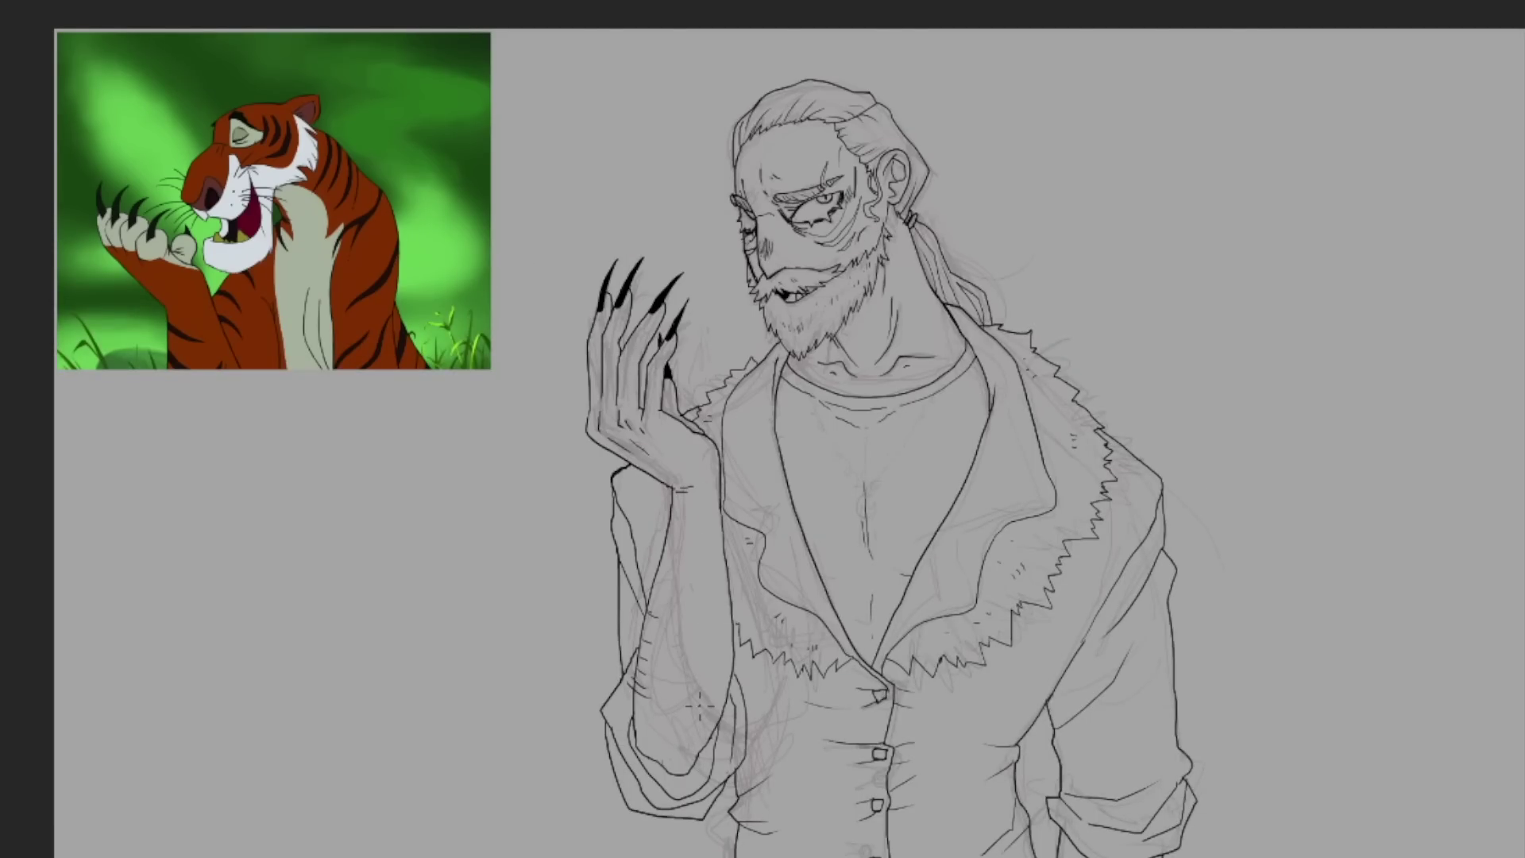
Fill the figure with a pale green base, the hair and eyebrows with rust red, and the beard with off-white.
left_click(1175, 300)
left_click(997, 658)
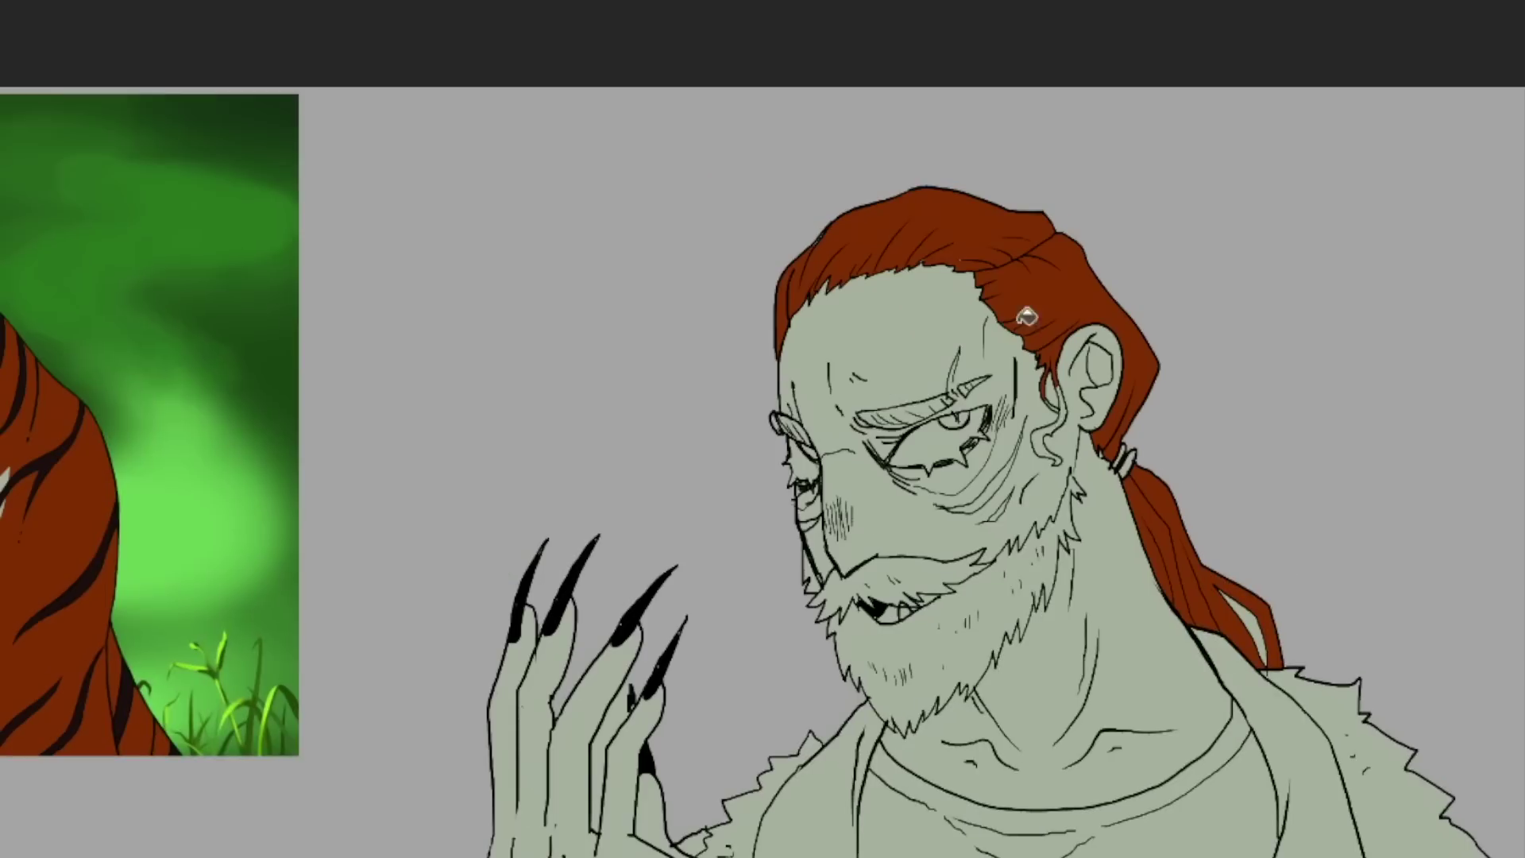
left_click(827, 183)
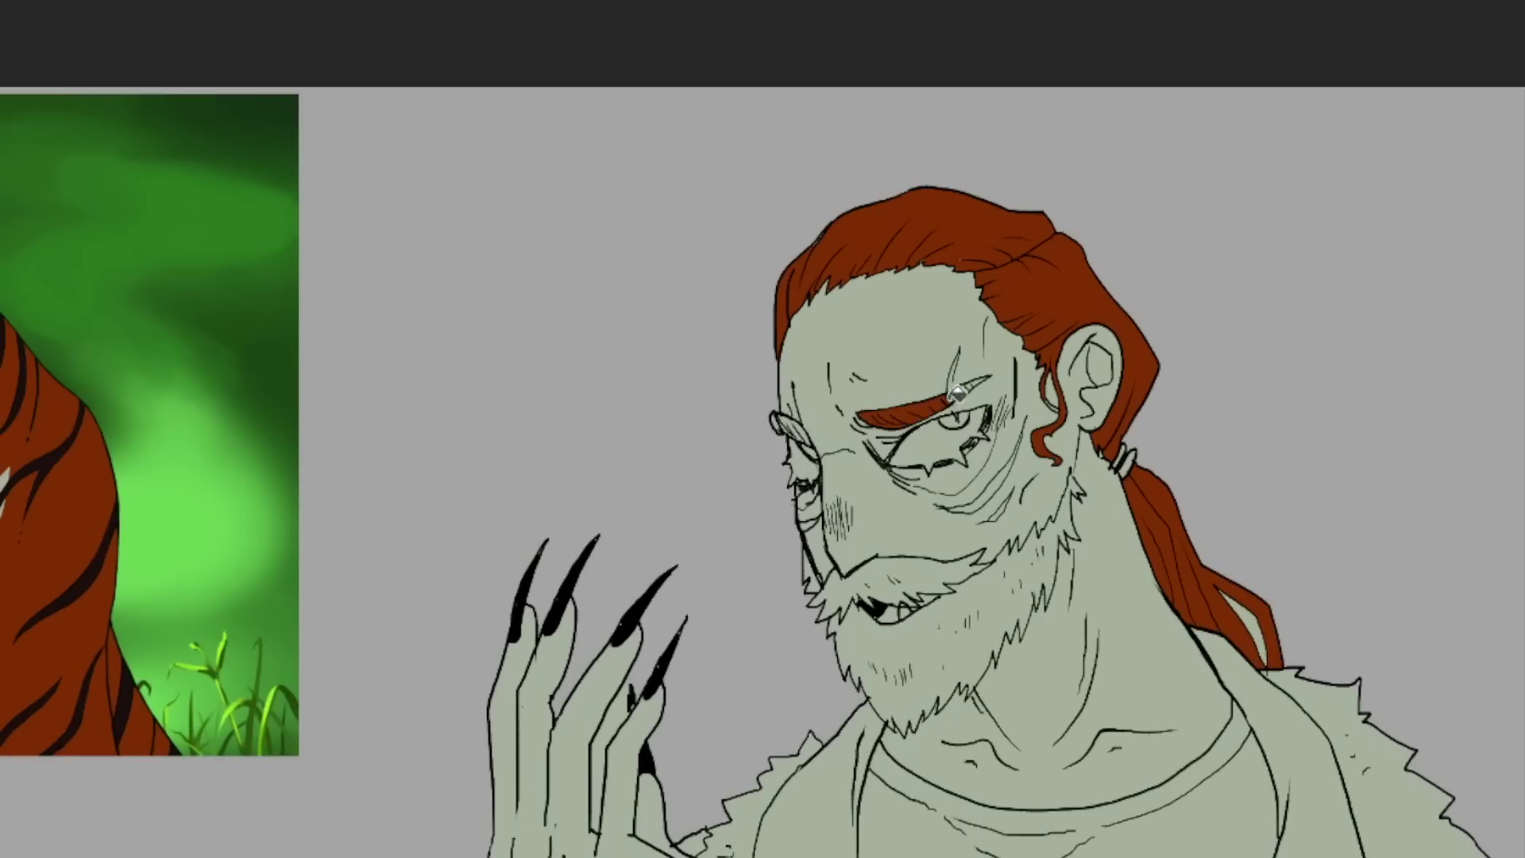
left_click(958, 393)
left_click(790, 429)
left_click(945, 659)
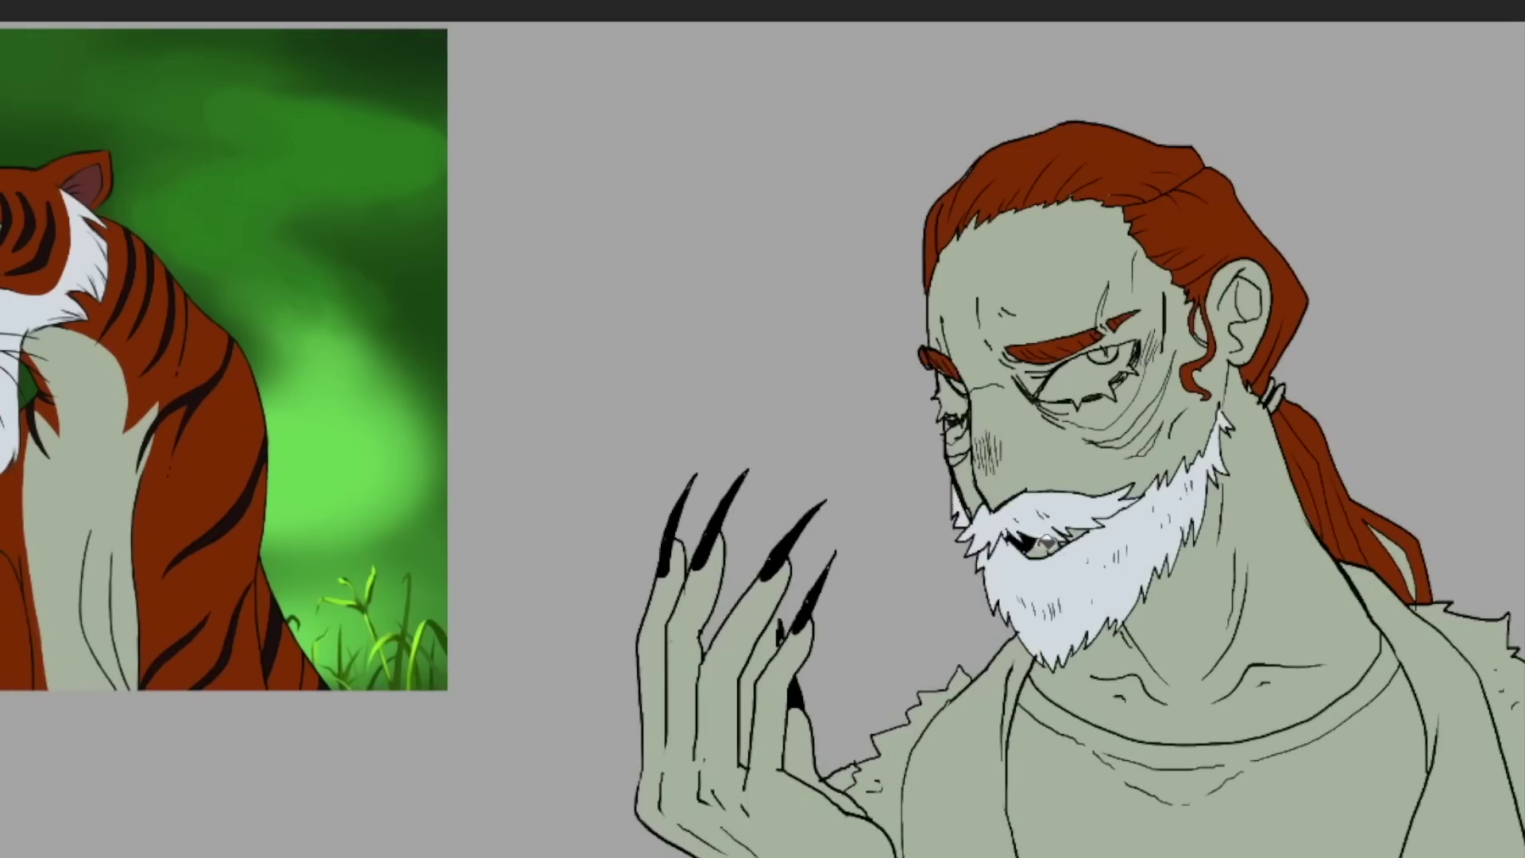
Color the skin brown, the eyes yellow, the coat rust red and its fur trim dark maroon.
left_click(884, 613)
left_click(979, 497)
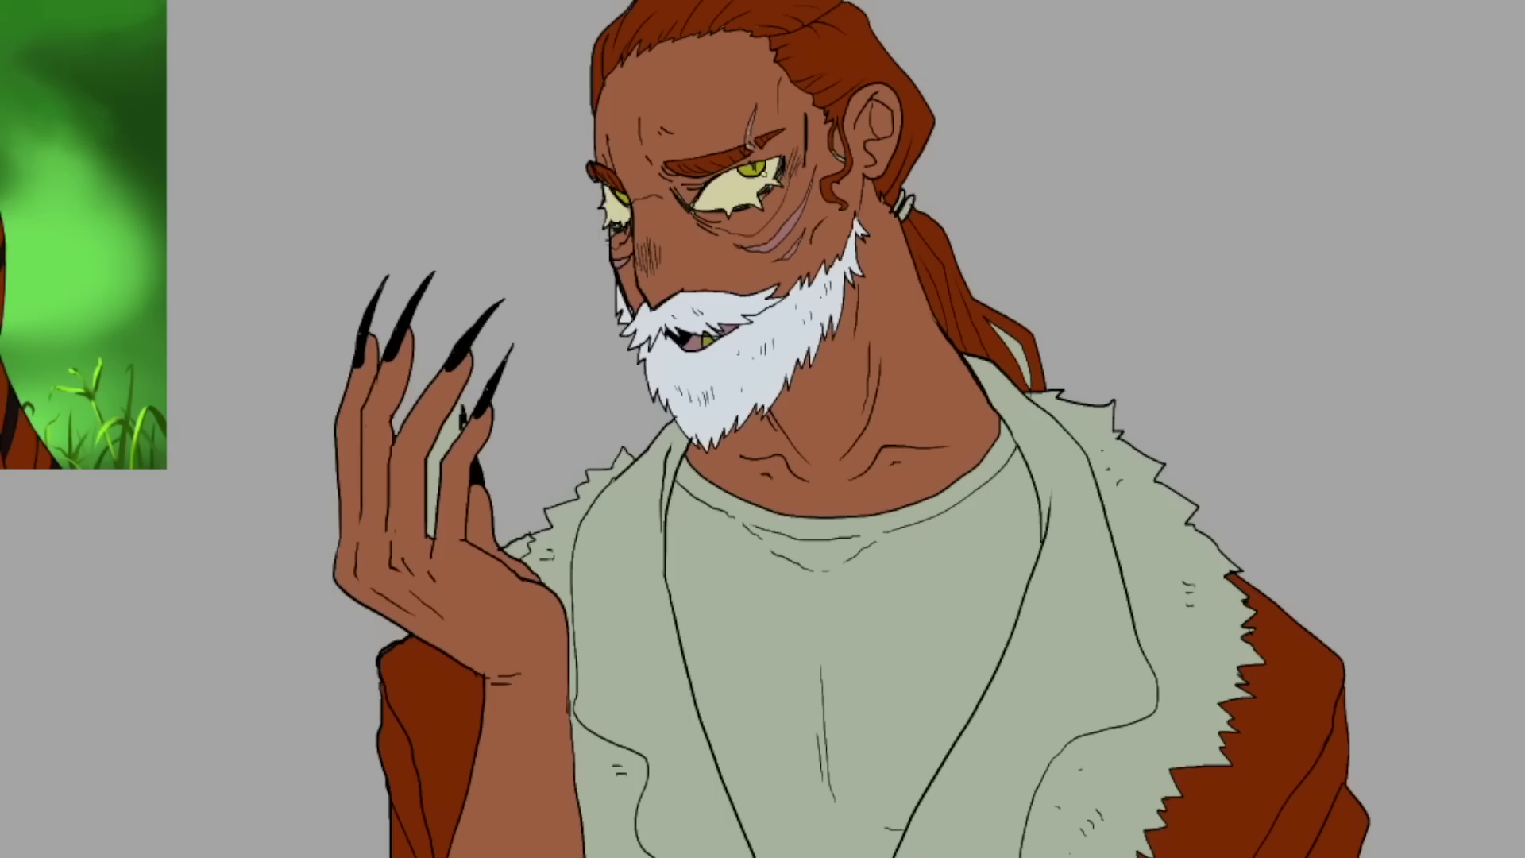
left_click(1514, 751)
key("ctrl+d")
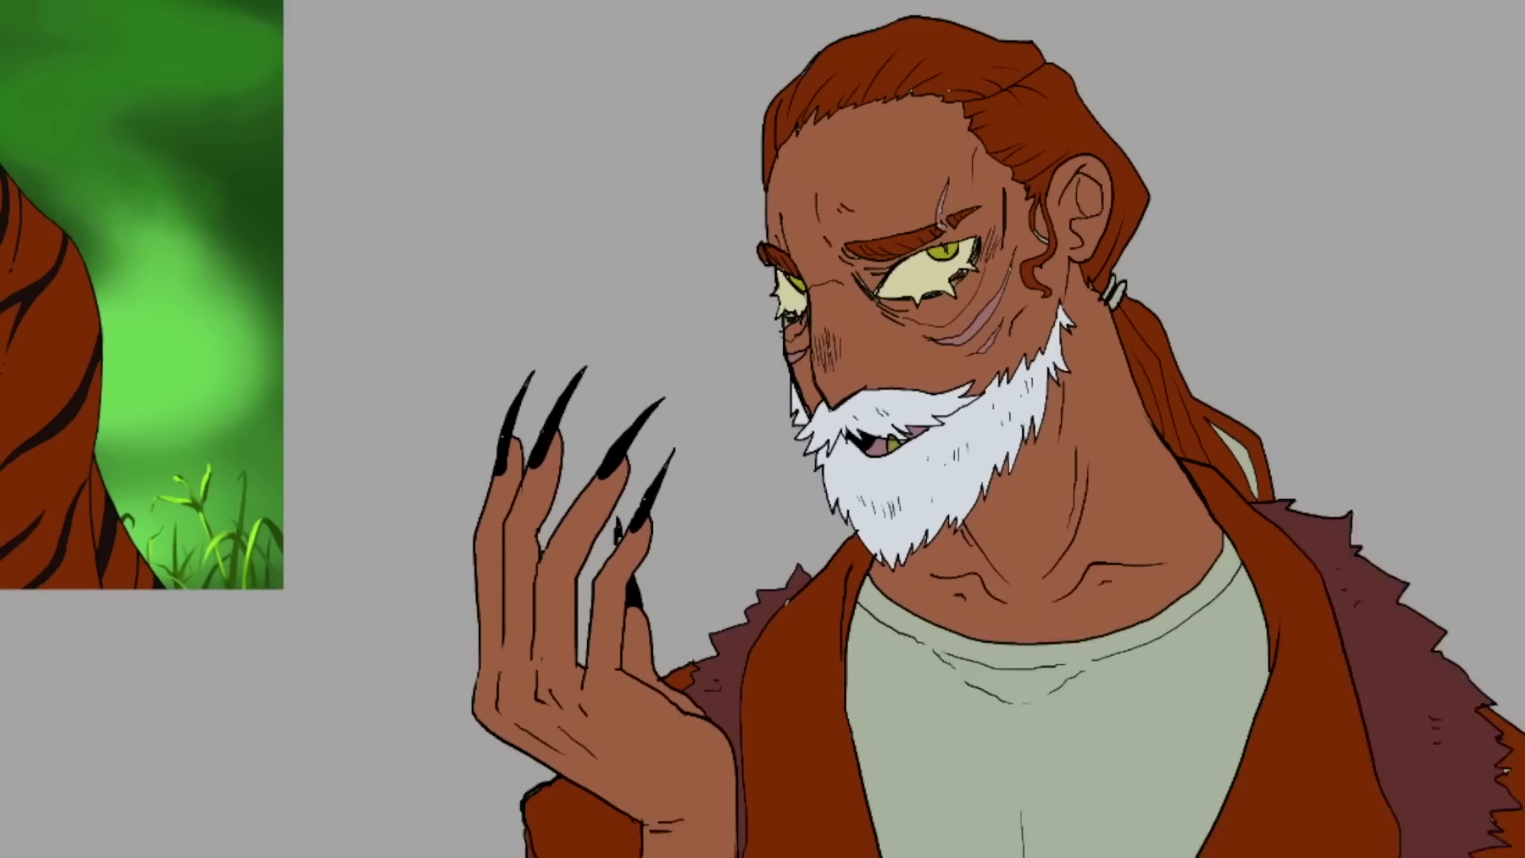
Paint purple shadows around the eyes, forehead, beard and neck, and darker streaks in the hair.
left_click_drag(889, 246, 985, 297)
mouse_move(1017, 207)
left_mouse_down()
mouse_move(889, 235)
mouse_move(834, 405)
mouse_move(905, 540)
mouse_move(841, 387)
left_mouse_up()
left_click_drag(877, 55, 842, 127)
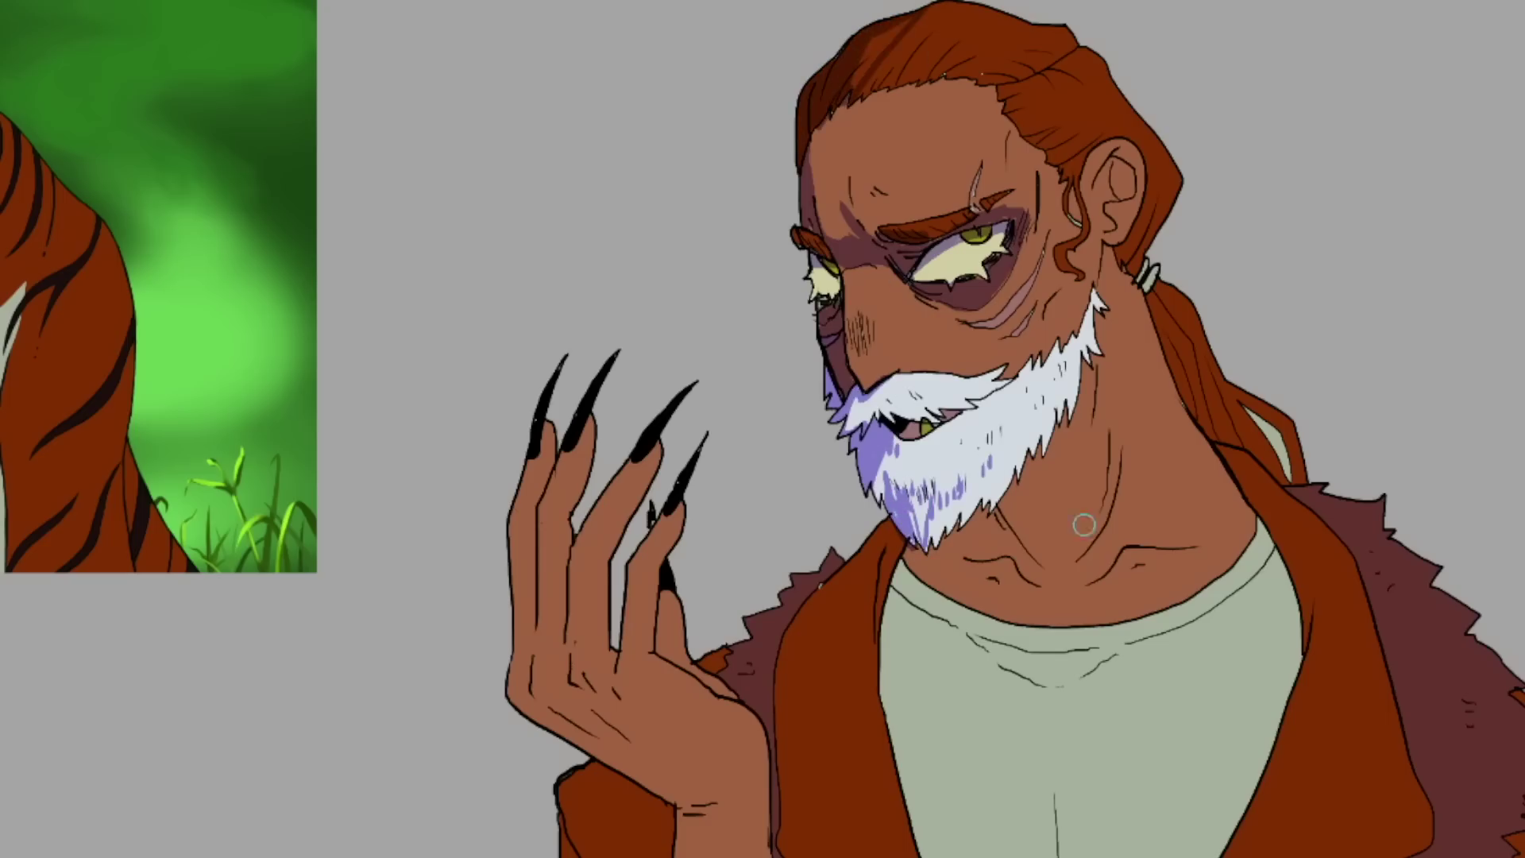
left_click_drag(1104, 318, 1065, 556)
left_click_drag(1065, 429, 1009, 564)
mouse_move(1064, 40)
left_mouse_down()
mouse_move(954, 55)
mouse_move(995, 77)
left_mouse_up()
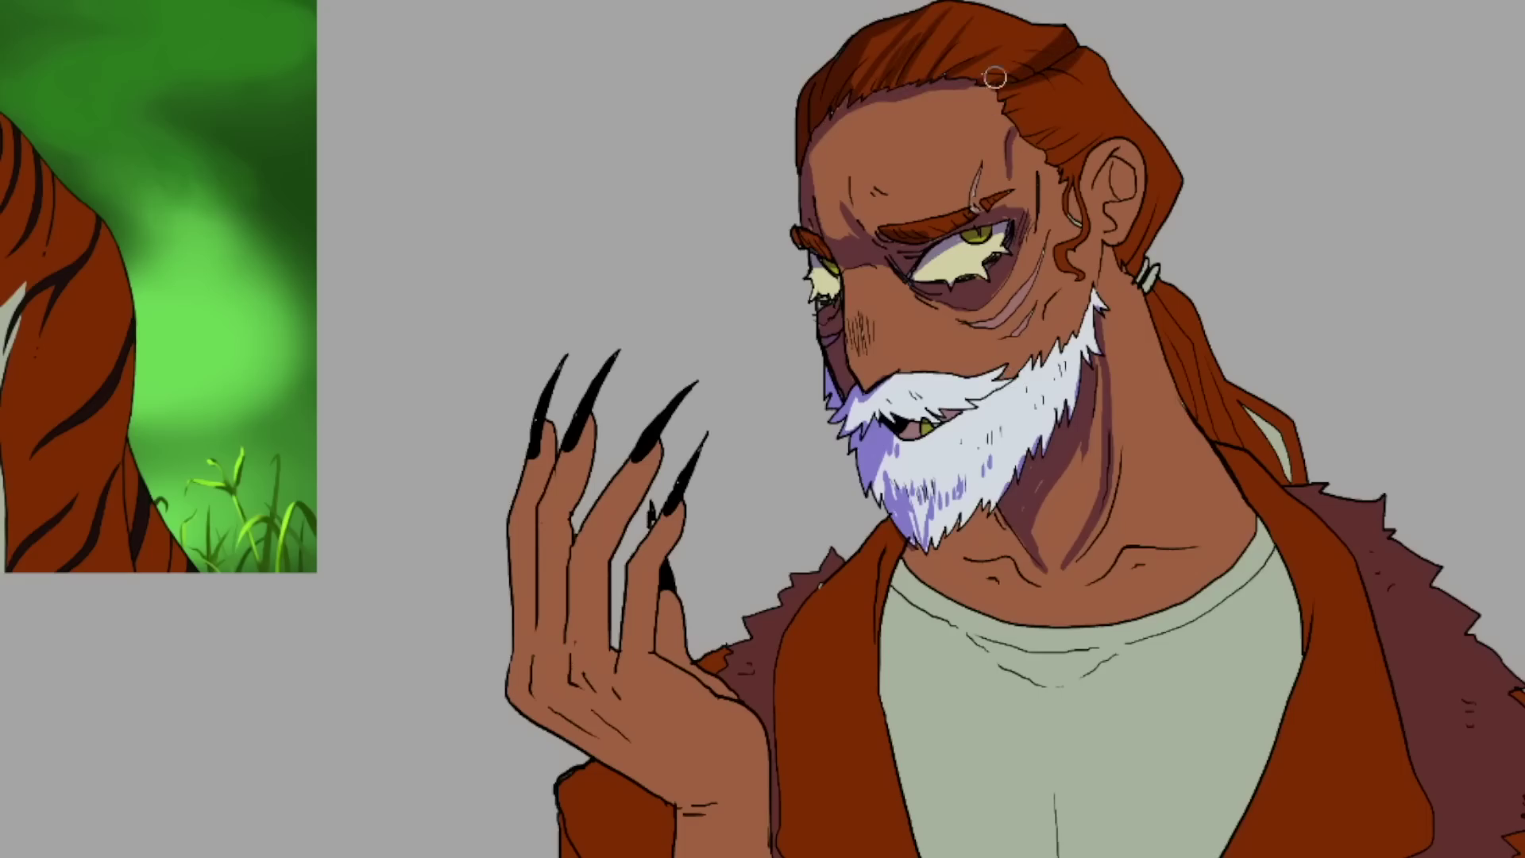
Shade the ear, cheek and ponytail, then the raised hand's thumb, palm edge and outer finger with darker tones.
mouse_move(1008, 294)
left_mouse_down()
mouse_move(1128, 183)
mouse_move(1144, 239)
mouse_move(1033, 119)
mouse_move(1184, 374)
mouse_move(1303, 480)
left_mouse_up()
mouse_move(676, 595)
left_mouse_down()
mouse_move(556, 695)
mouse_move(715, 794)
left_mouse_up()
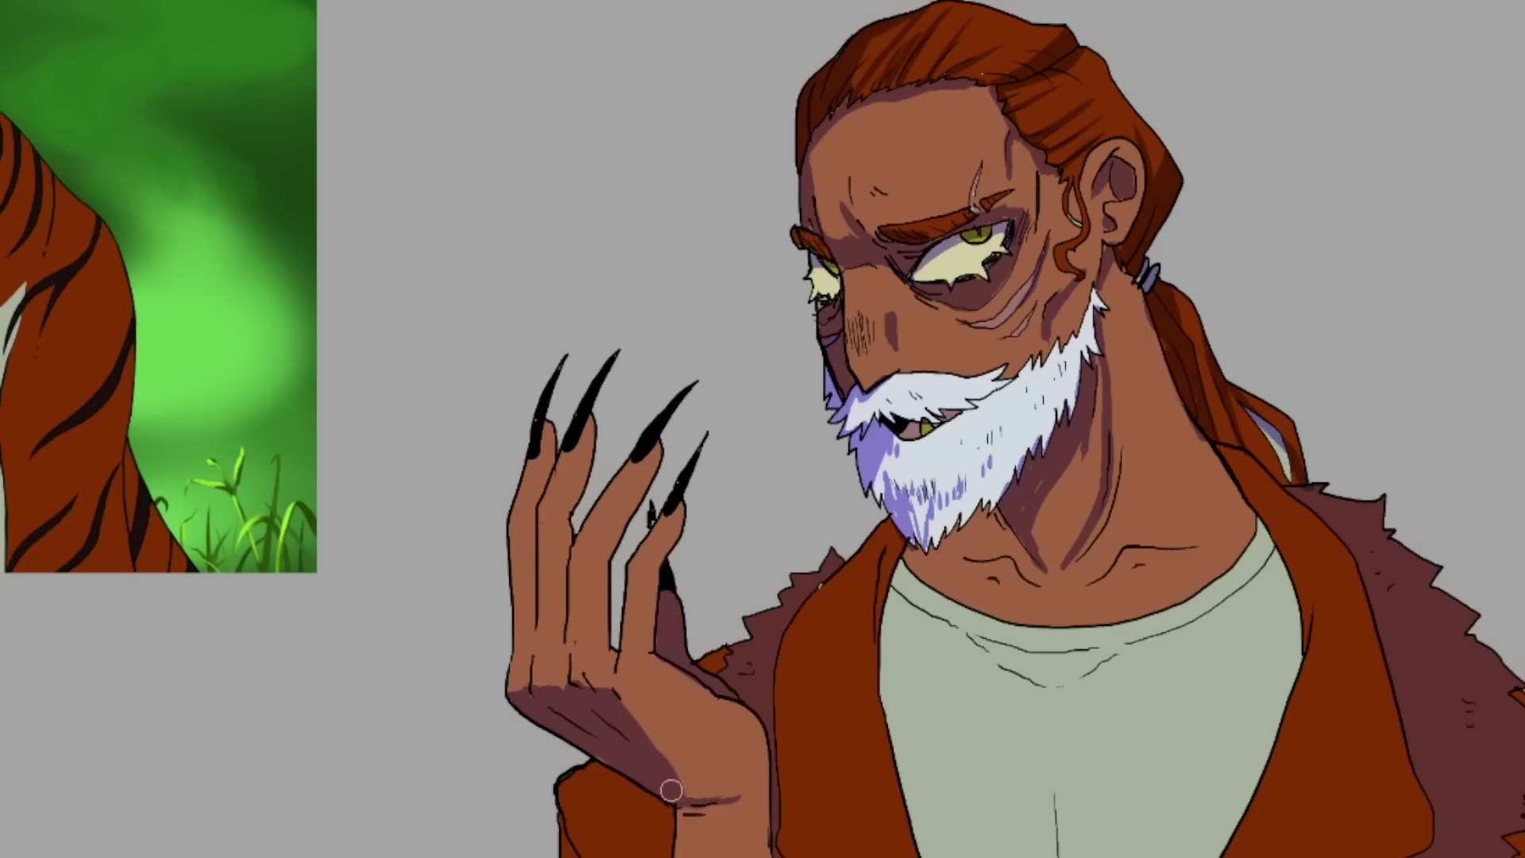
mouse_move(524, 556)
left_mouse_down()
mouse_move(523, 654)
mouse_move(584, 424)
left_mouse_up()
scroll(646, 732, "down", 5)
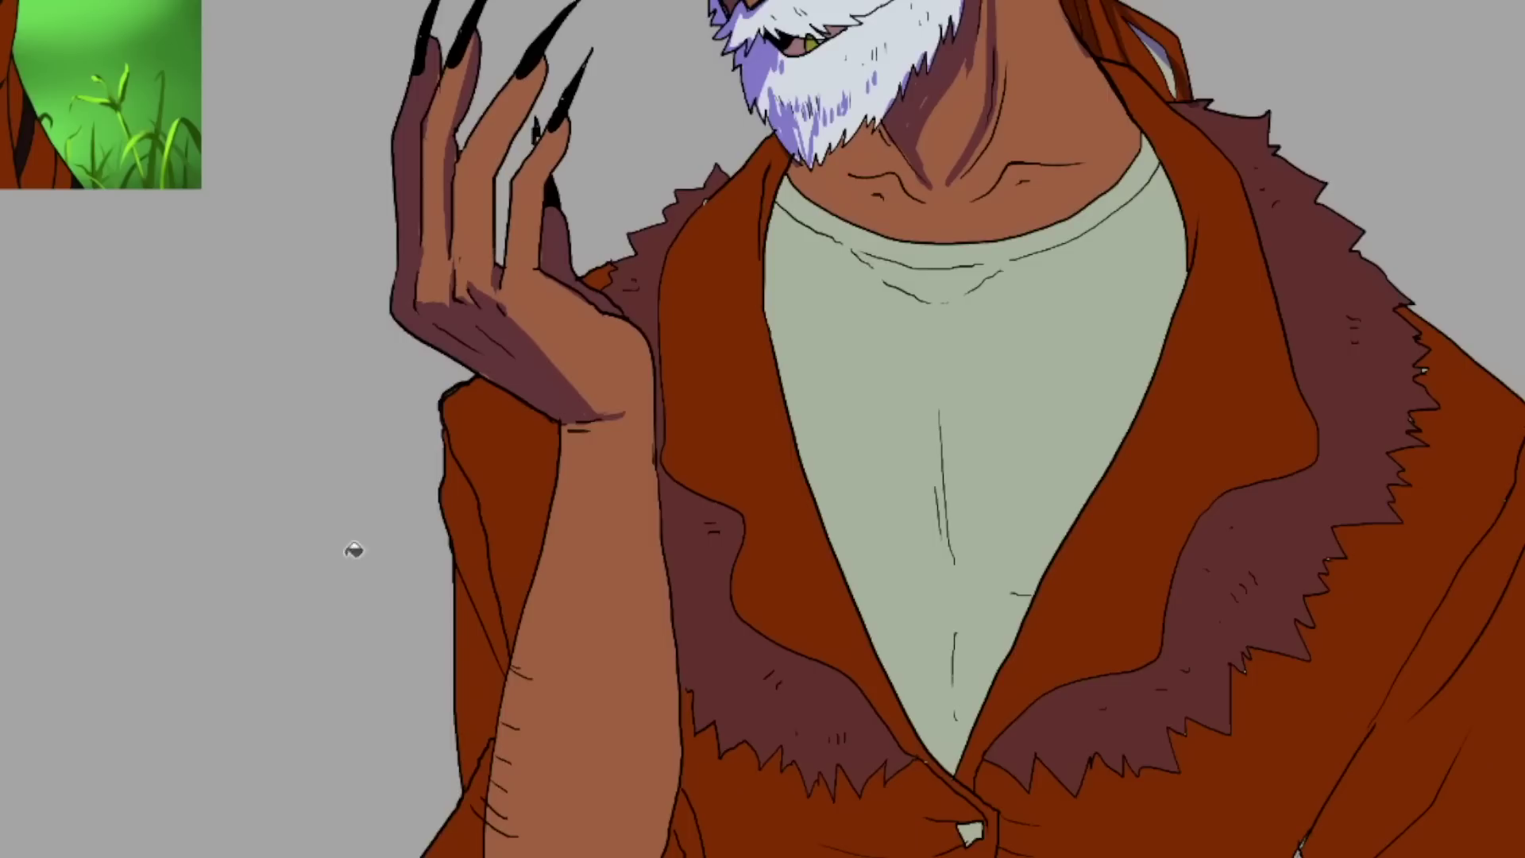
Shade the forearm and shirt with purple, the fur trim's lower edges with dark purple, and the coat's folds, sleeves and shoulder with dark maroon.
scroll(350, 545, "down", 4)
left_click_drag(392, 620, 272, 622)
scroll(272, 623, "up", 5)
mouse_move(798, 767)
left_mouse_down()
mouse_move(733, 741)
mouse_move(1218, 545)
mouse_move(882, 794)
mouse_move(676, 817)
left_mouse_up()
mouse_move(659, 155)
left_mouse_down()
mouse_move(535, 317)
mouse_move(526, 457)
mouse_move(950, 705)
mouse_move(1072, 206)
mouse_move(763, 198)
mouse_move(675, 239)
mouse_move(1000, 492)
mouse_move(886, 285)
mouse_move(842, 596)
mouse_move(842, 739)
left_mouse_up()
mouse_move(620, 715)
left_mouse_down()
mouse_move(556, 659)
mouse_move(671, 747)
mouse_move(676, 819)
mouse_move(627, 817)
left_mouse_up()
mouse_move(1120, 508)
left_mouse_down()
mouse_move(1033, 675)
mouse_move(1096, 770)
mouse_move(1033, 826)
mouse_move(1144, 723)
left_mouse_up()
mouse_move(548, 635)
left_mouse_down()
mouse_move(937, 795)
mouse_move(985, 675)
mouse_move(741, 761)
mouse_move(862, 644)
mouse_move(814, 634)
mouse_move(858, 572)
mouse_move(763, 572)
mouse_move(953, 834)
mouse_move(842, 548)
mouse_move(578, 525)
left_mouse_up()
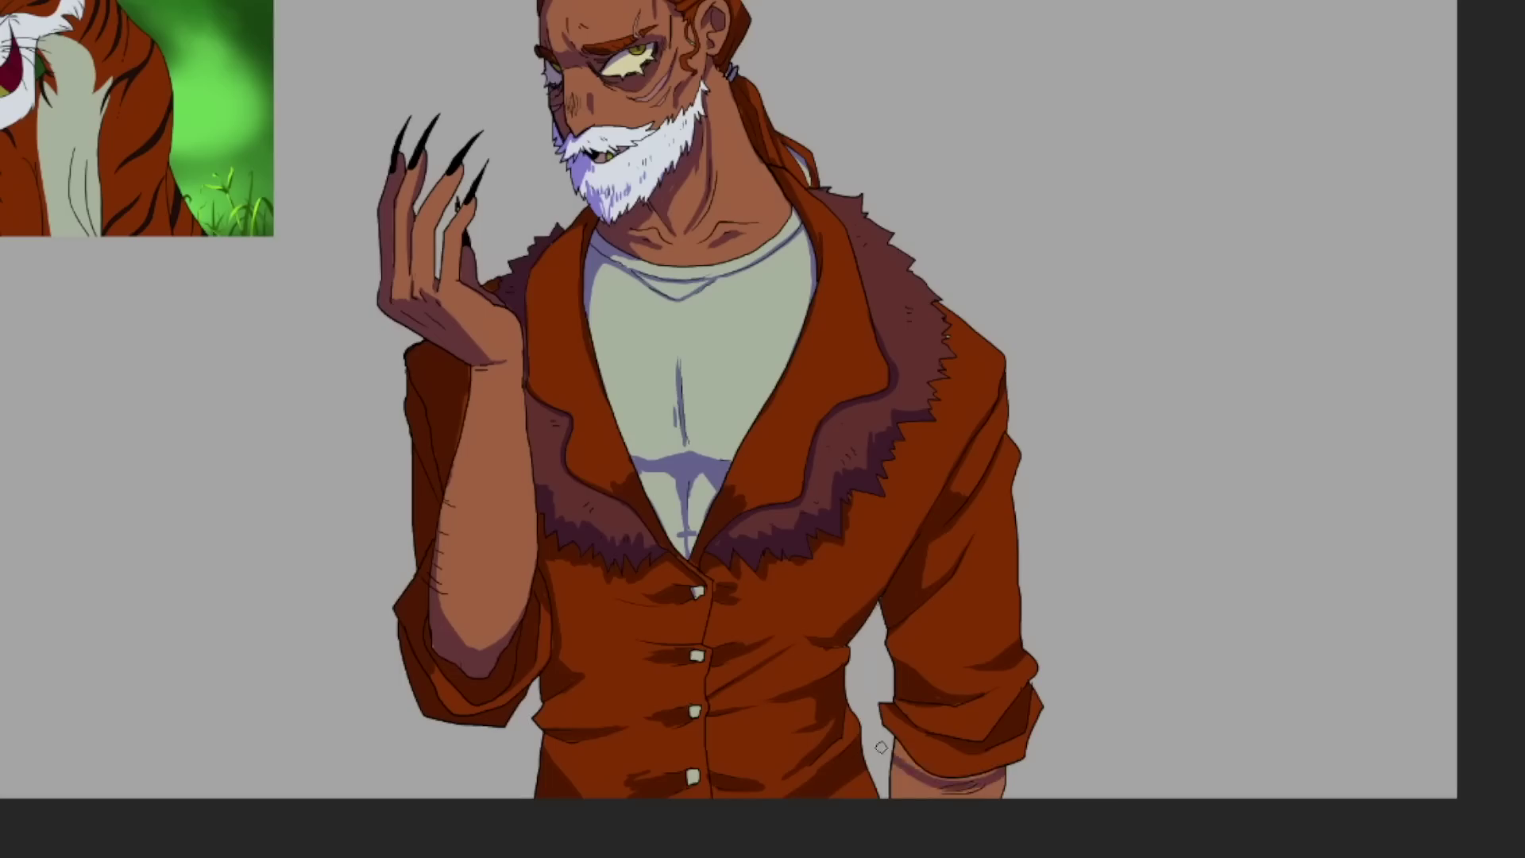
mouse_move(1064, 830)
left_mouse_down()
mouse_move(803, 301)
mouse_move(838, 159)
mouse_move(756, 649)
left_mouse_up()
left_click_drag(941, 306, 1006, 404)
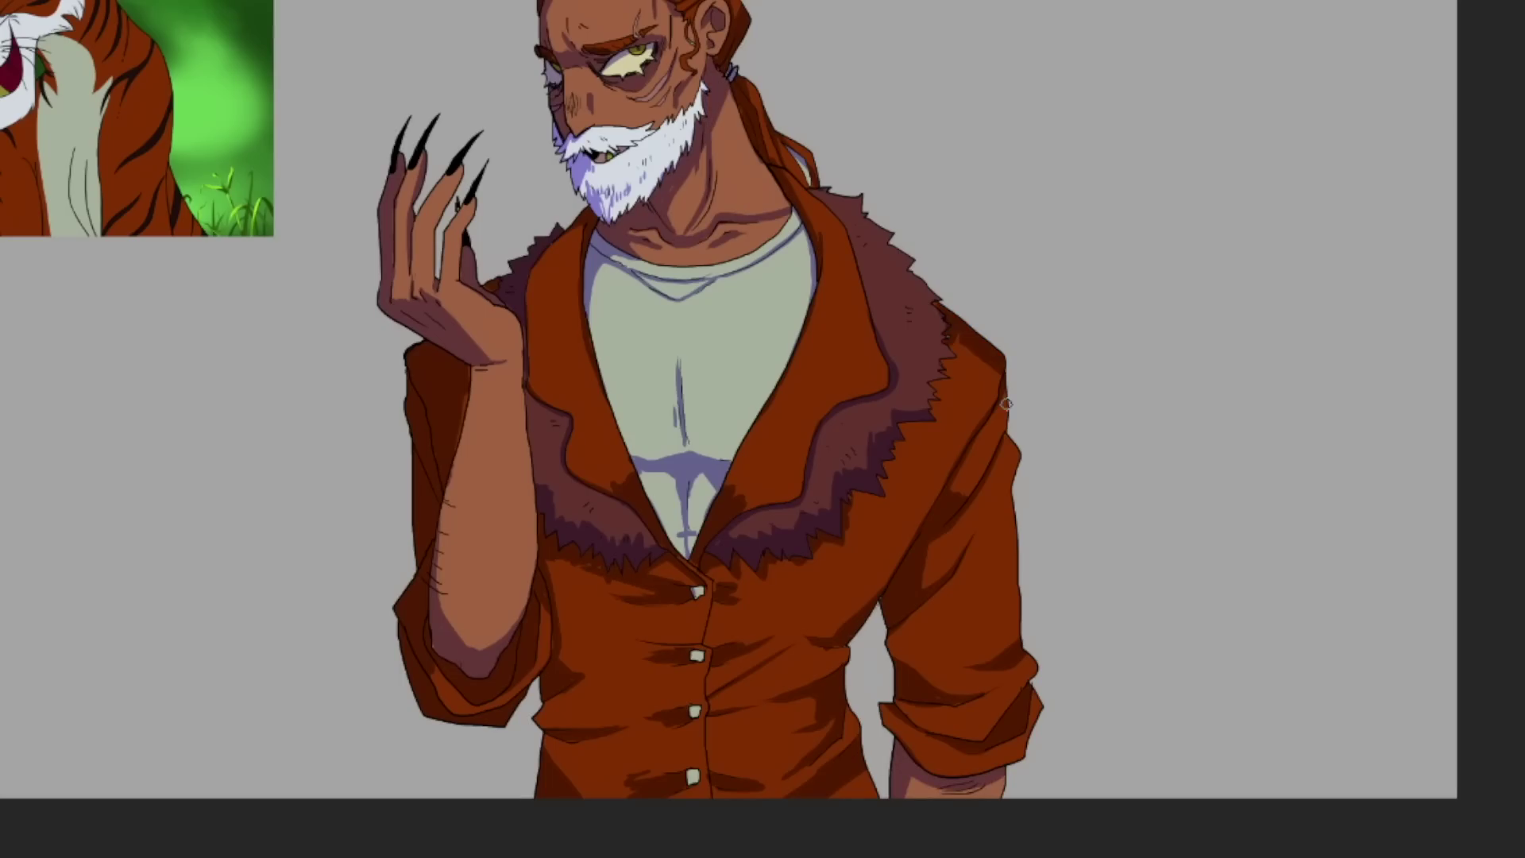
Blend the hard shadow edges on the neck, coat, raised hand, forearm and shirt into soft gradients.
mouse_move(566, 633)
left_mouse_down()
mouse_move(743, 501)
mouse_move(533, 643)
mouse_move(993, 659)
mouse_move(619, 587)
mouse_move(810, 762)
mouse_move(545, 657)
mouse_move(878, 313)
mouse_move(721, 95)
left_mouse_up()
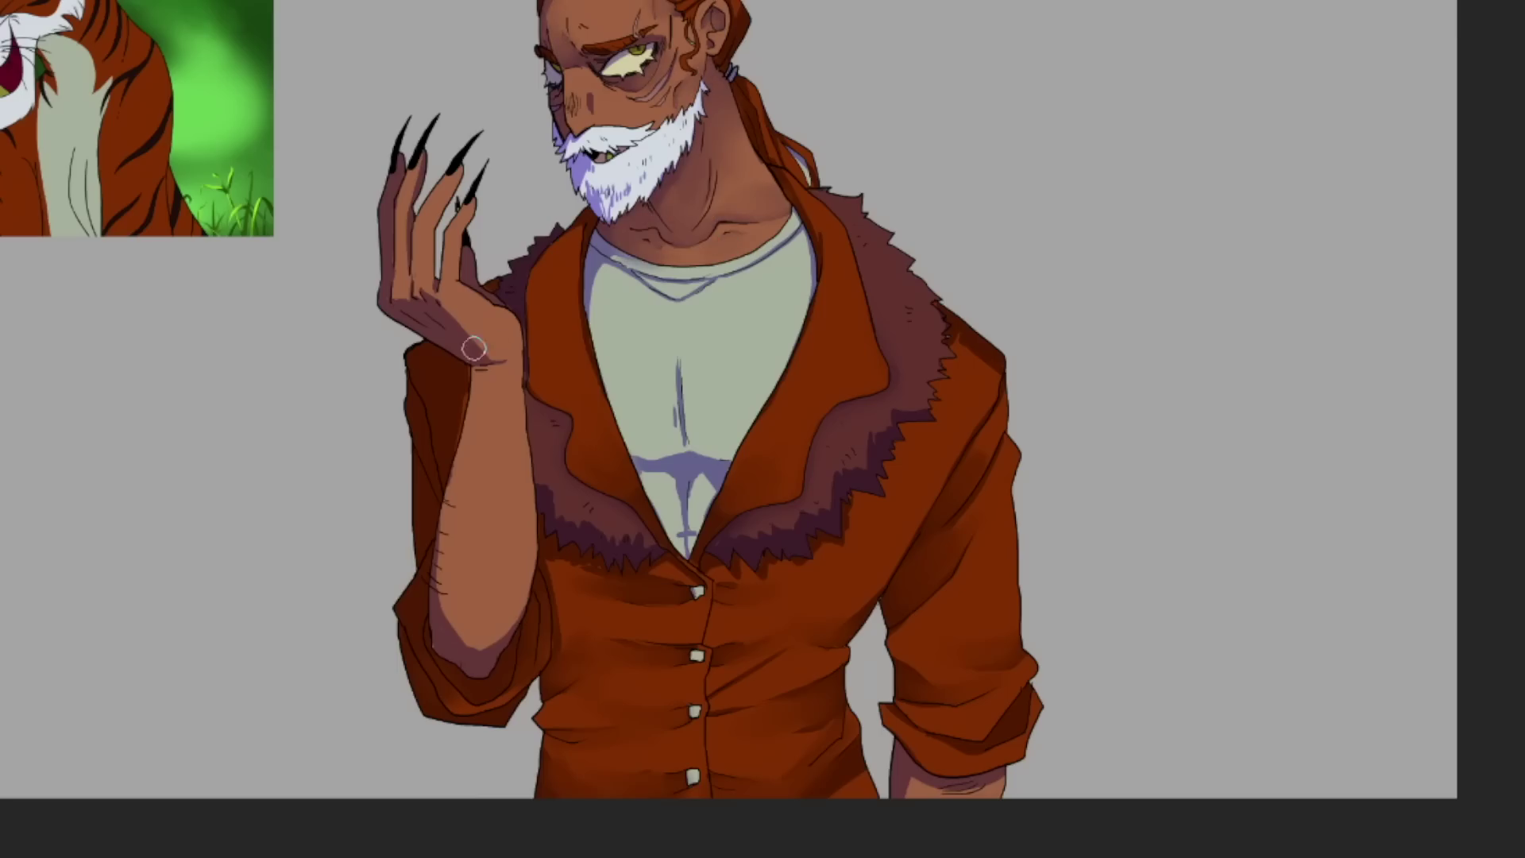
left_click_drag(472, 556, 488, 645)
mouse_move(691, 397)
left_mouse_down()
mouse_move(659, 516)
mouse_move(922, 278)
mouse_move(937, 284)
left_mouse_up()
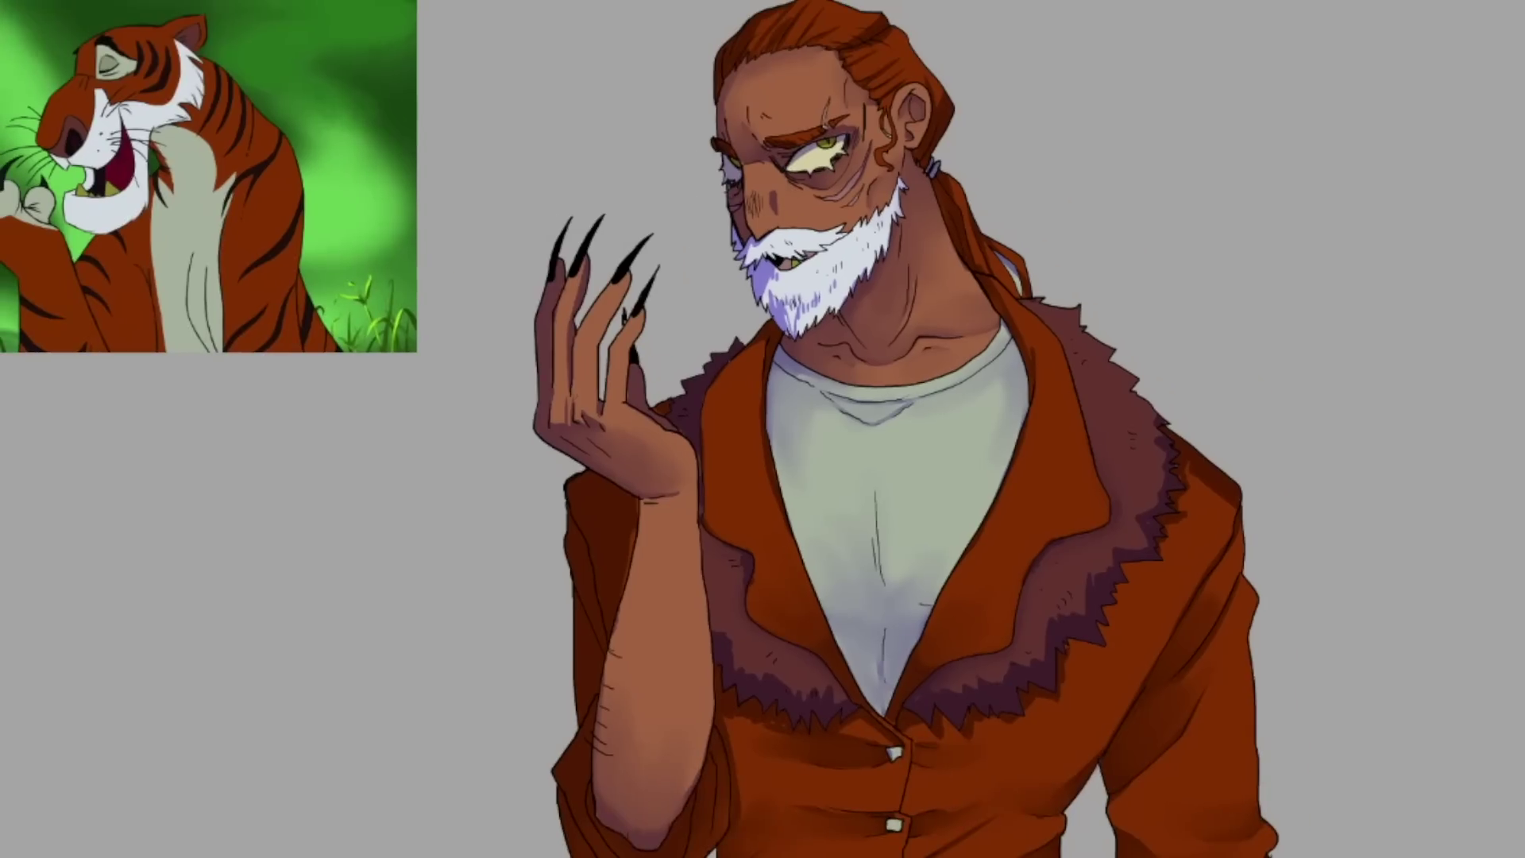
Draw thin dark stripes running lengthwise along both coat lapels, following their curve.
left_click_drag(986, 556, 894, 719)
left_click_drag(1033, 302, 980, 567)
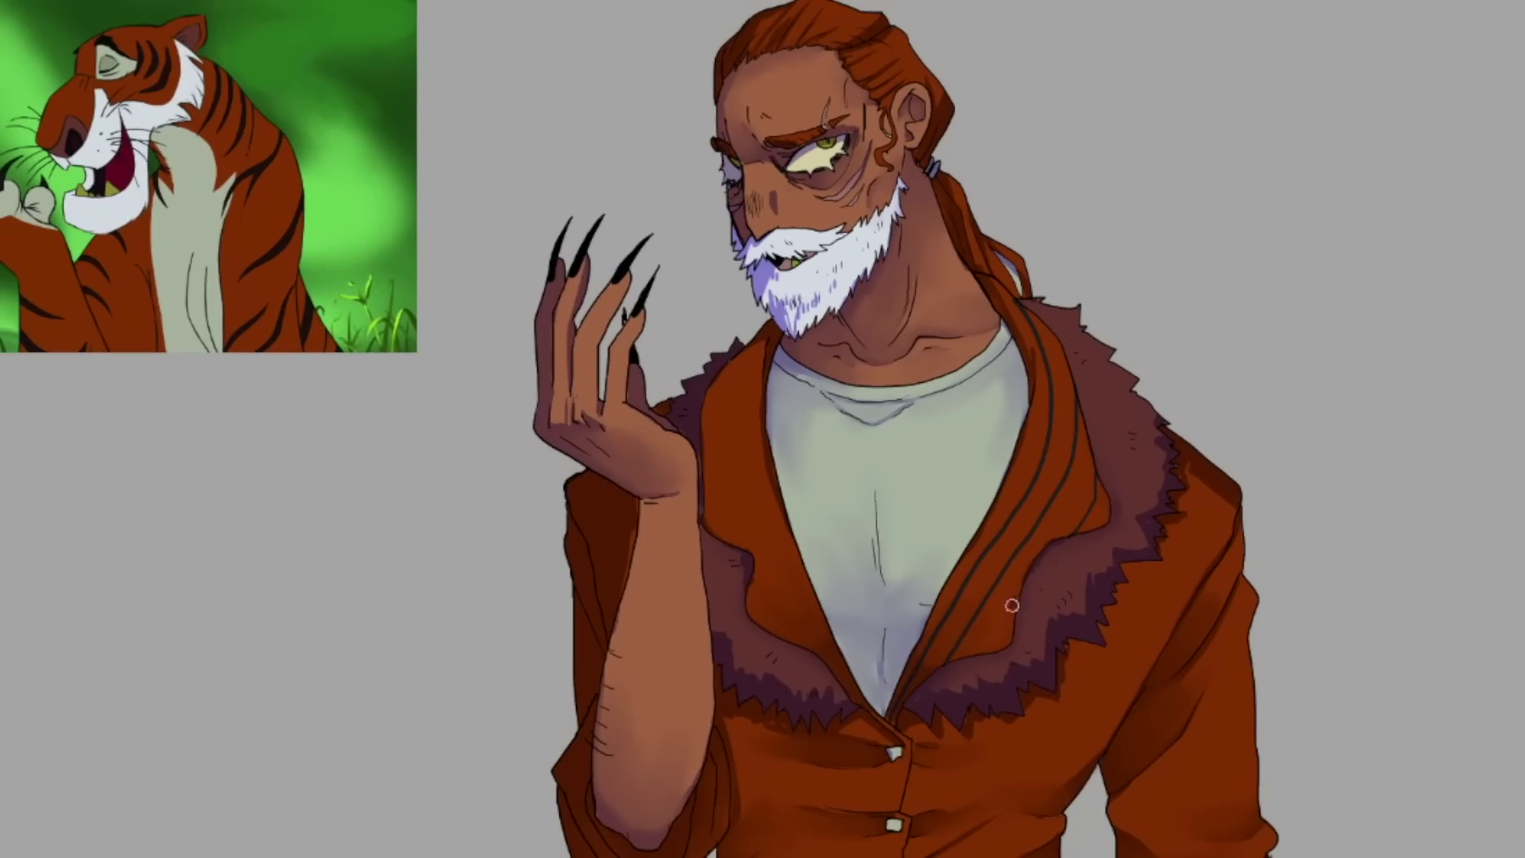
left_click_drag(794, 365, 755, 643)
left_click_drag(722, 429, 707, 546)
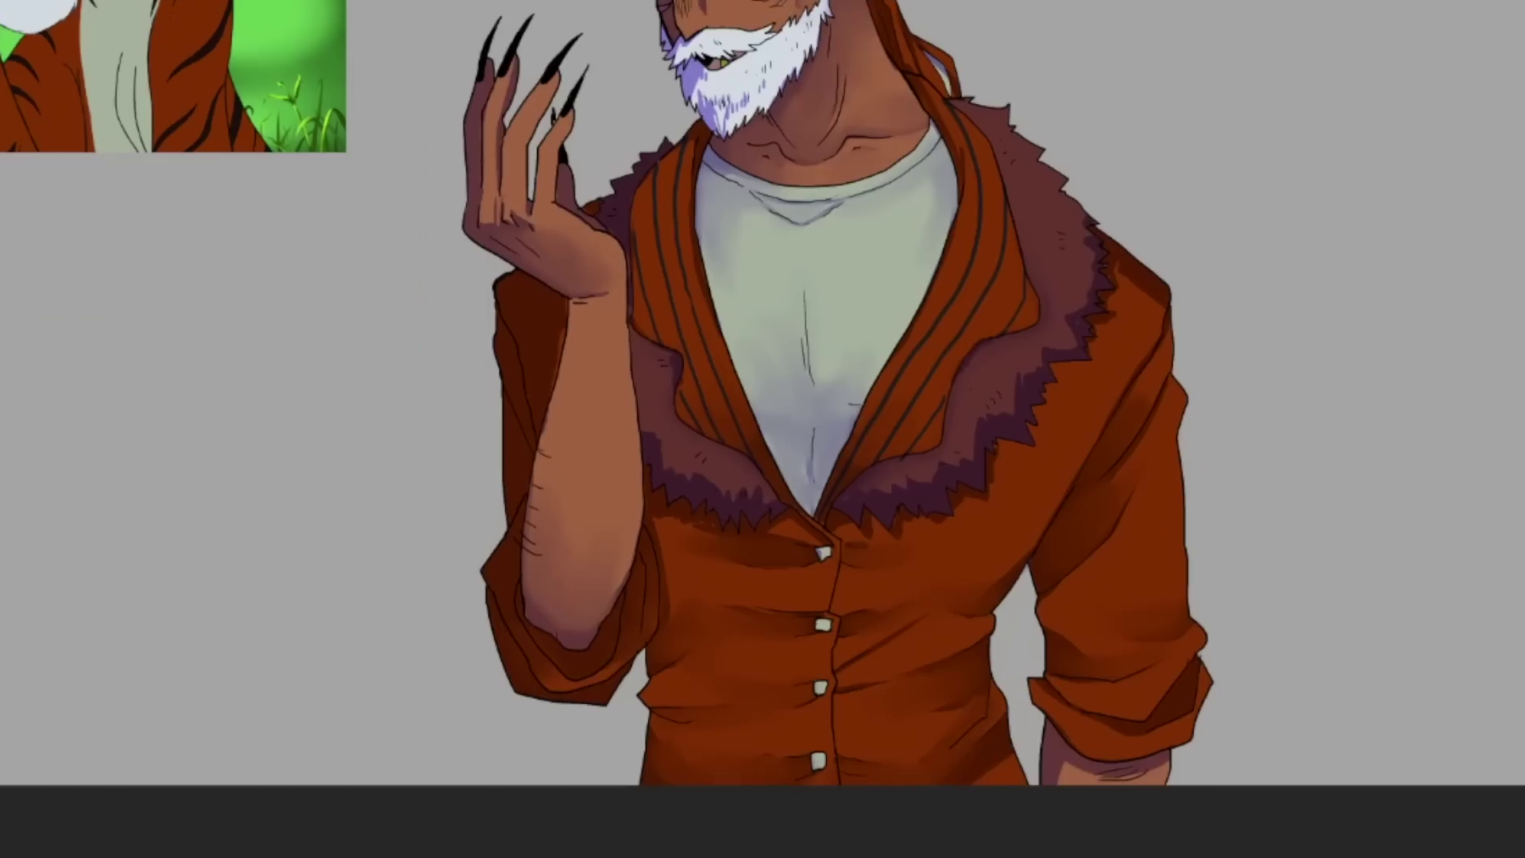
Draw dark tiger-like stripes across both shoulders and upper sleeves of the coat.
left_click_drag(1172, 314, 1110, 356)
left_click_drag(498, 299, 513, 317)
left_click_drag(1165, 348, 1084, 401)
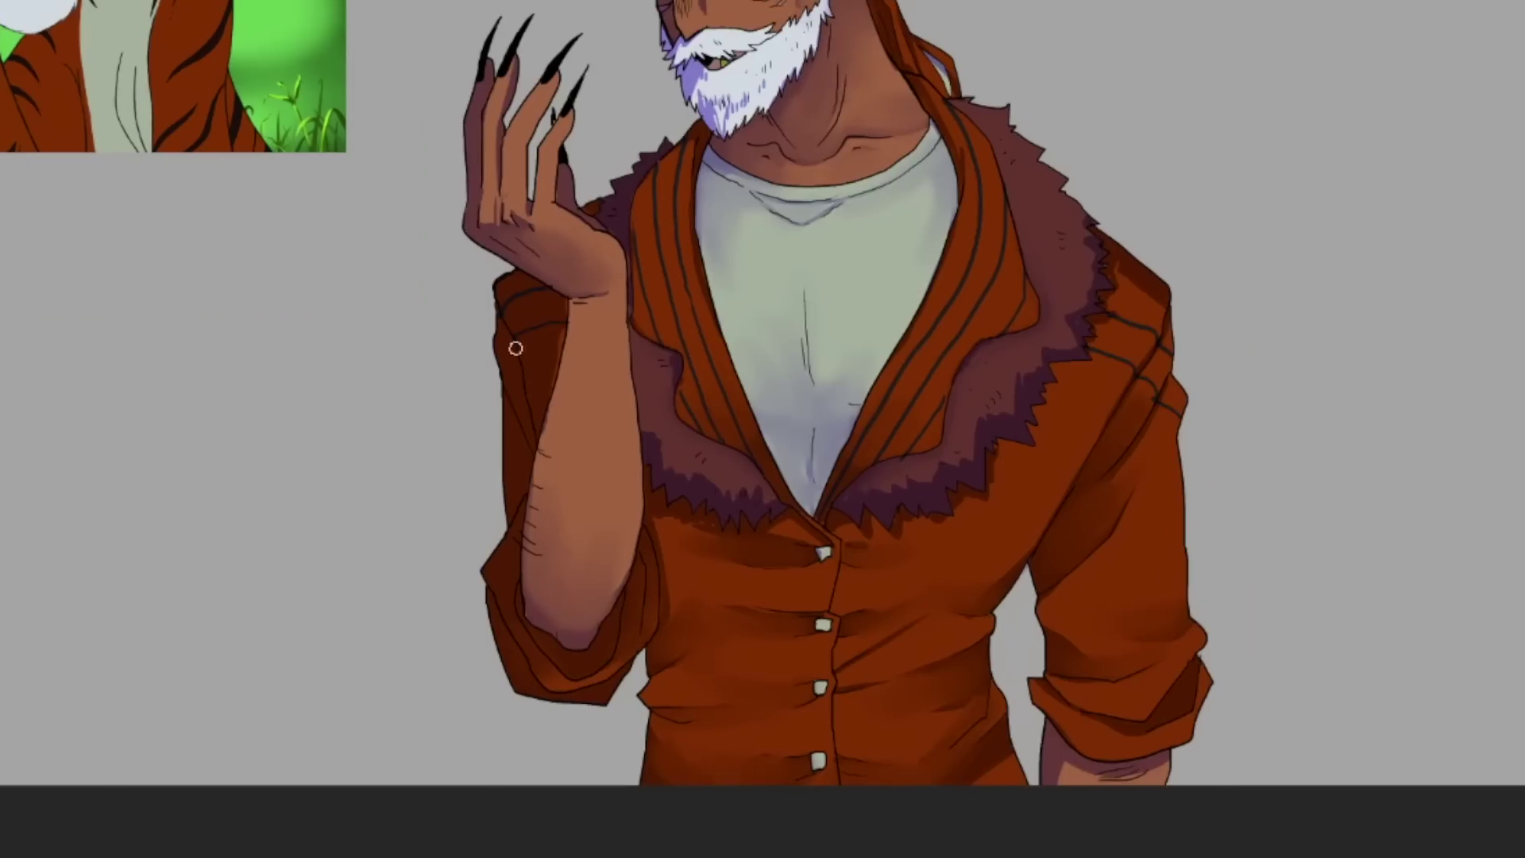
left_click_drag(500, 341, 522, 362)
left_click_drag(1175, 370, 1050, 446)
left_click_drag(504, 354, 558, 399)
left_click_drag(1170, 255, 1103, 299)
left_click_drag(1049, 401, 1181, 477)
left_click_drag(507, 388, 543, 429)
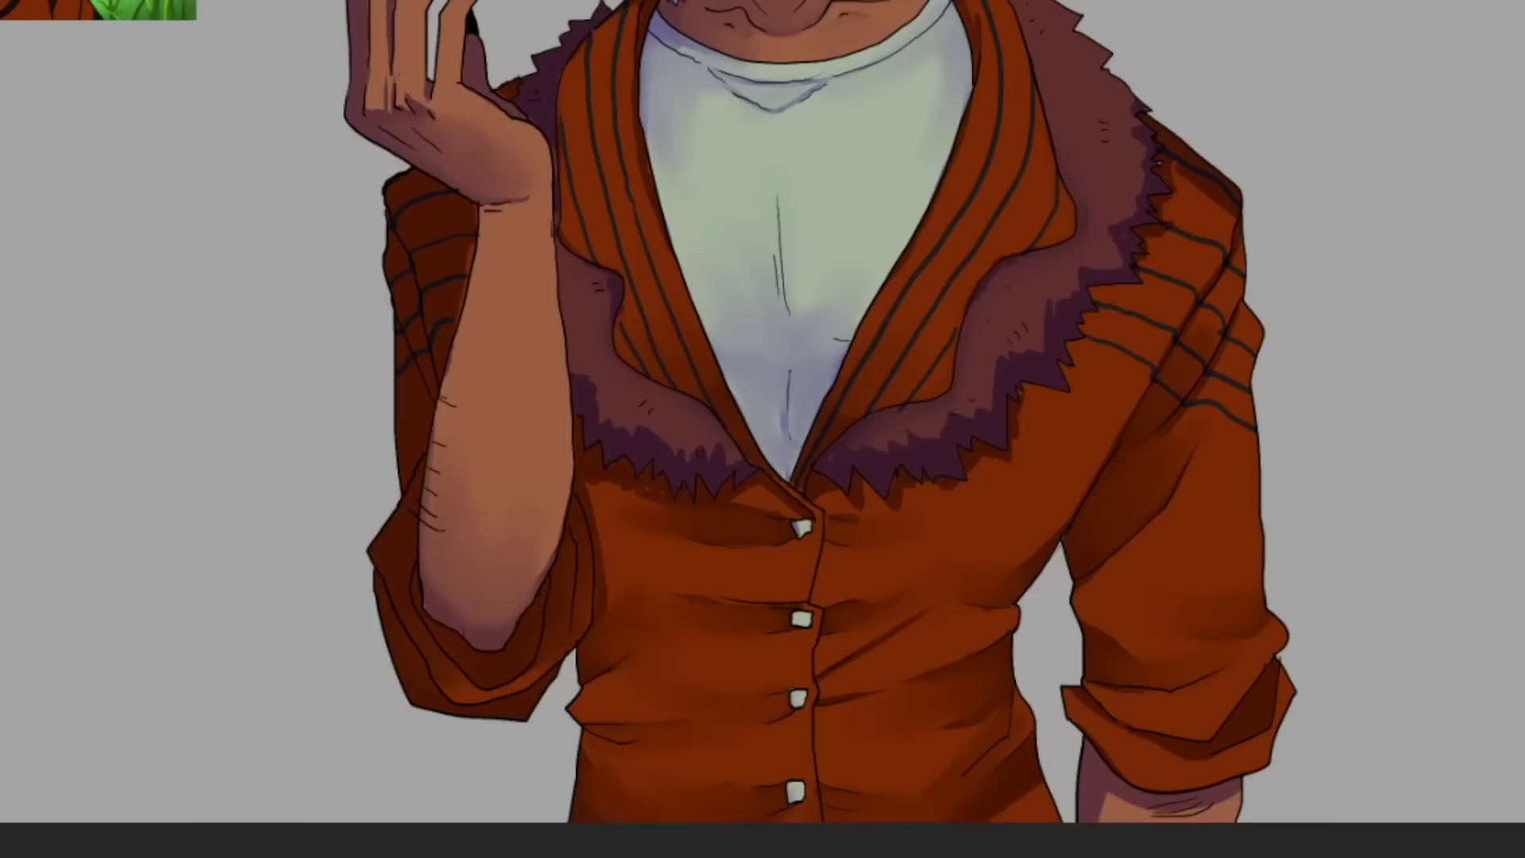
Continue the dark stripes across the coat's side chest and down both sleeves, including the lowered arm's rolled cuff.
left_click_drag(1034, 425, 1183, 511)
left_click_drag(504, 447, 537, 470)
left_click_drag(1001, 451, 1154, 543)
left_click_drag(1263, 556, 1013, 449)
left_click_drag(1068, 701, 1271, 743)
left_click_drag(1084, 683, 1181, 704)
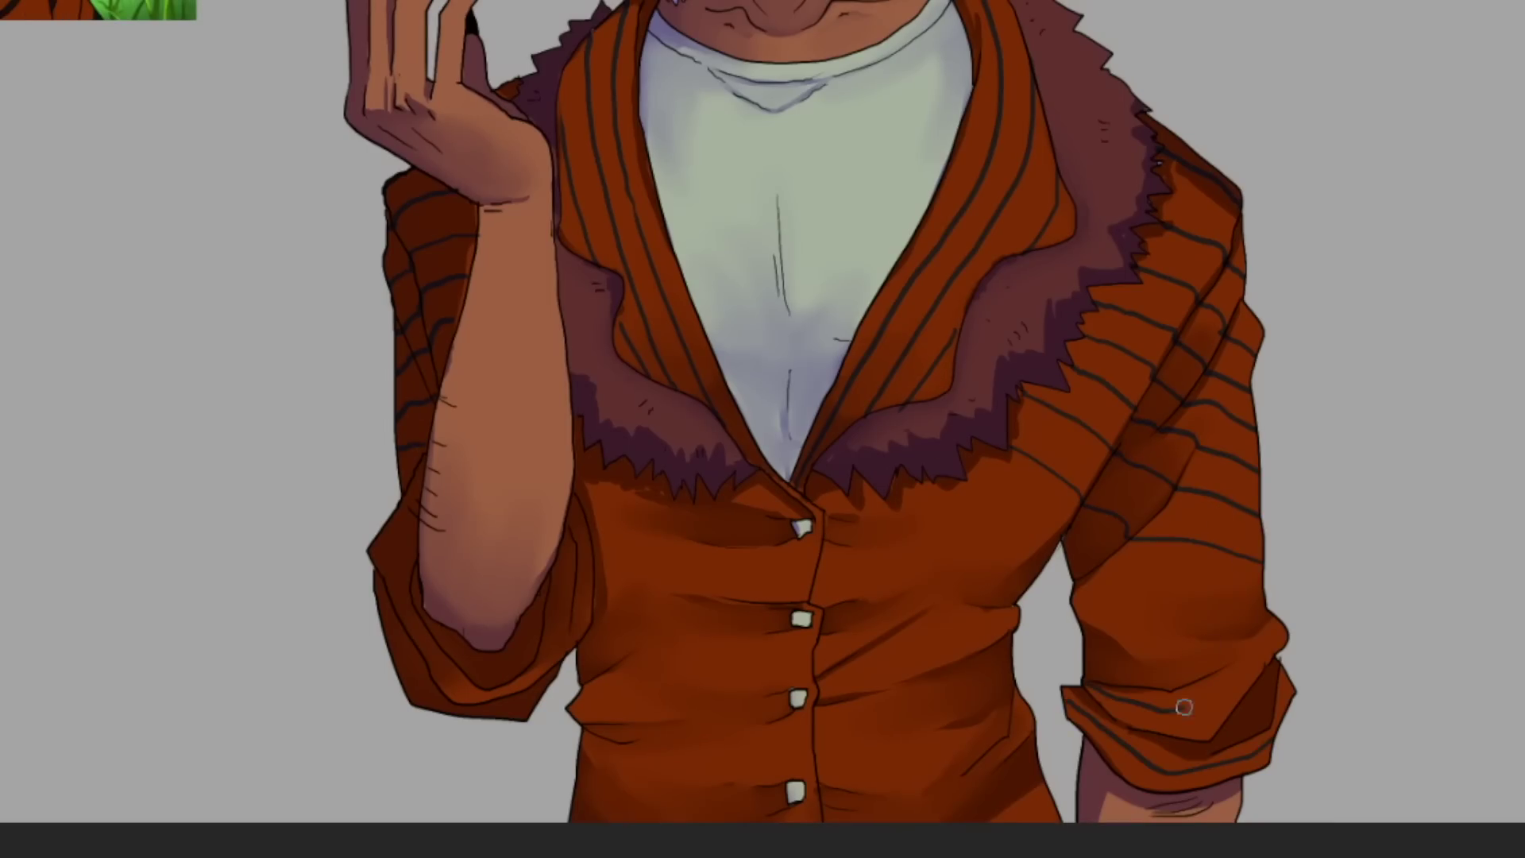
left_click_drag(1089, 639, 1271, 699)
left_click_drag(1262, 591, 1072, 599)
left_click_drag(1059, 529, 921, 489)
left_click_drag(580, 509, 751, 492)
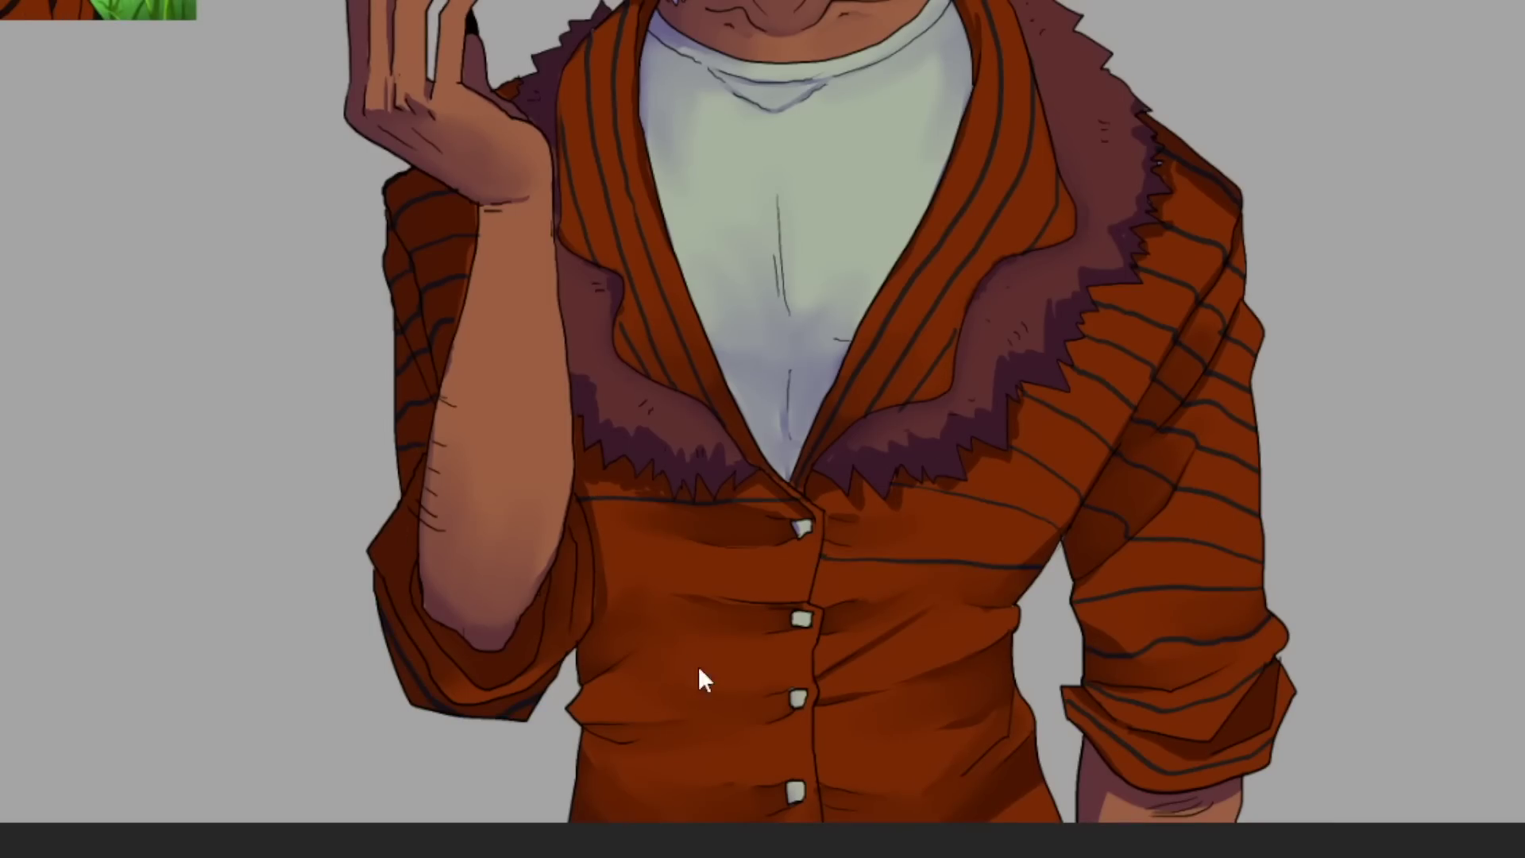
key("ctrl+z")
key("ctrl+z")
Draw dark horizontal stripes across the coat's torso on both sides of the buttons, from below the fur trim to the waist.
left_click_drag(1041, 524, 958, 472)
left_click_drag(591, 532, 800, 508)
left_click_drag(1039, 572, 826, 521)
left_click_drag(1021, 605, 596, 584)
mouse_move(1003, 653)
left_mouse_down()
mouse_move(579, 645)
mouse_move(510, 715)
left_mouse_up()
left_click_drag(1013, 705, 581, 754)
left_click_drag(619, 807, 1036, 774)
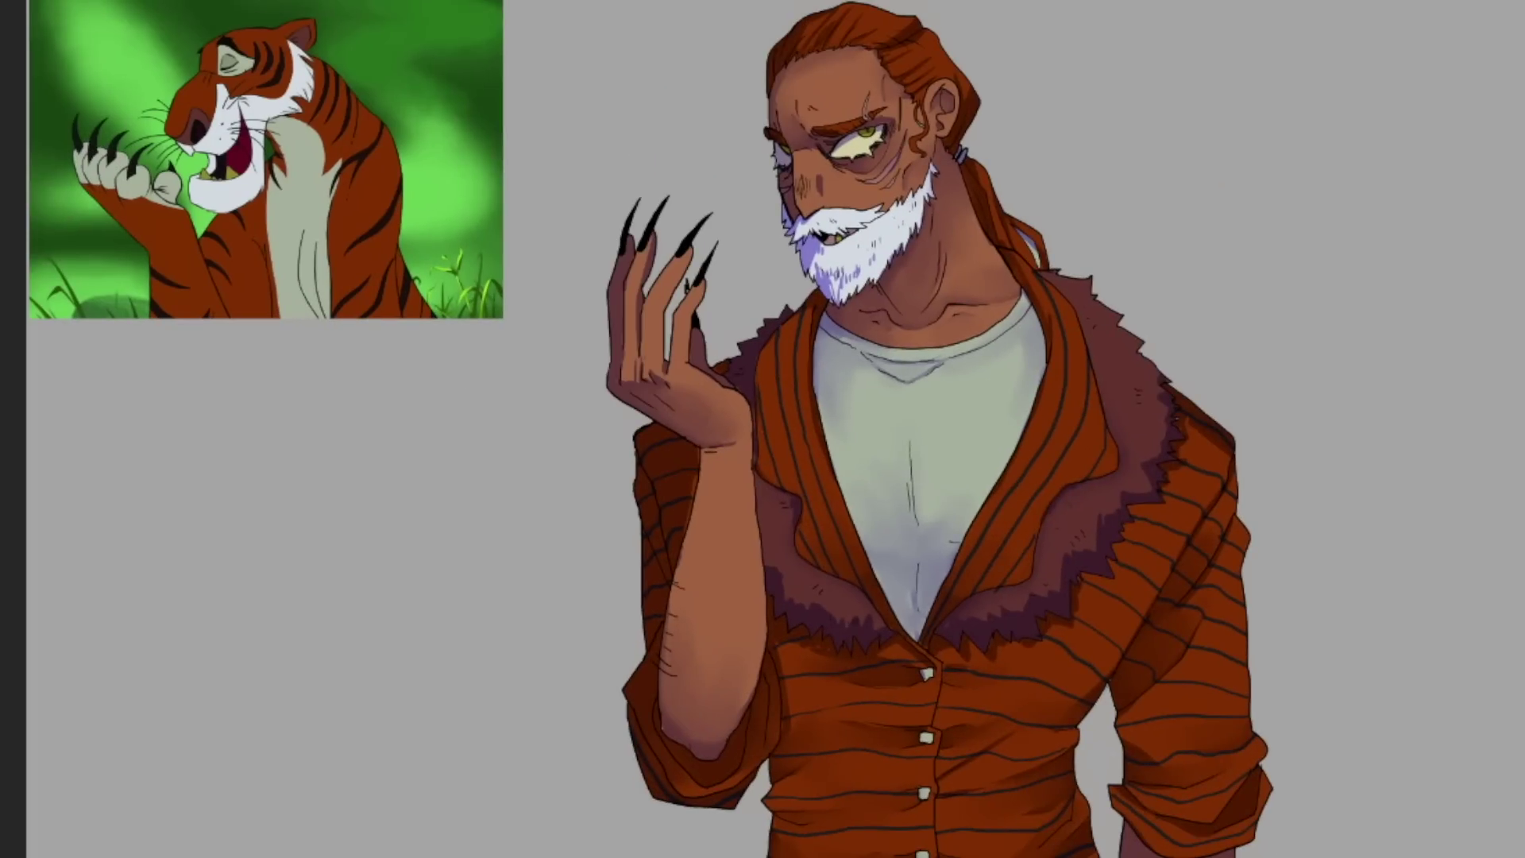